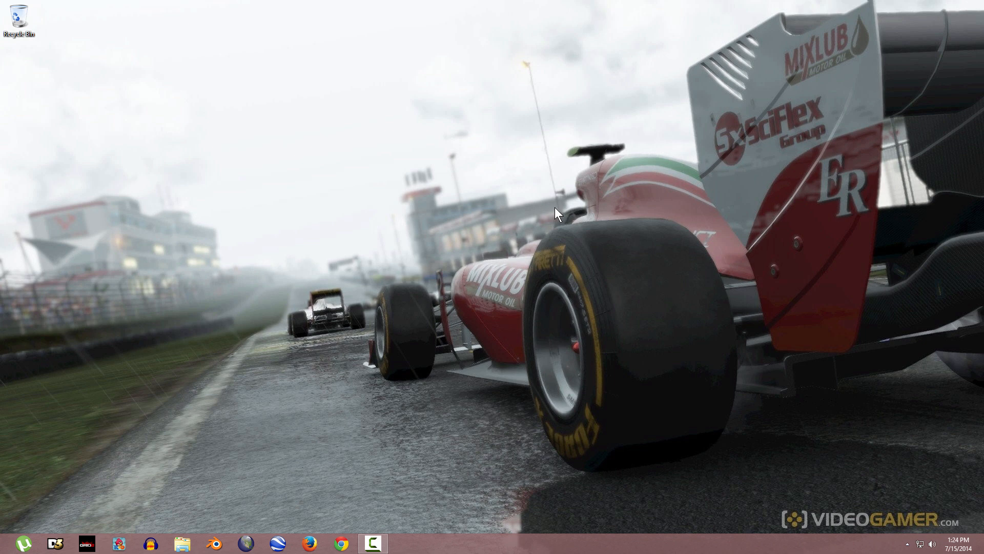
{"action": "right_click", "coordinate": [555, 207]}
{"action": "left_click", "coordinate": [578, 235]}
{"action": "right_click", "coordinate": [565, 202]}
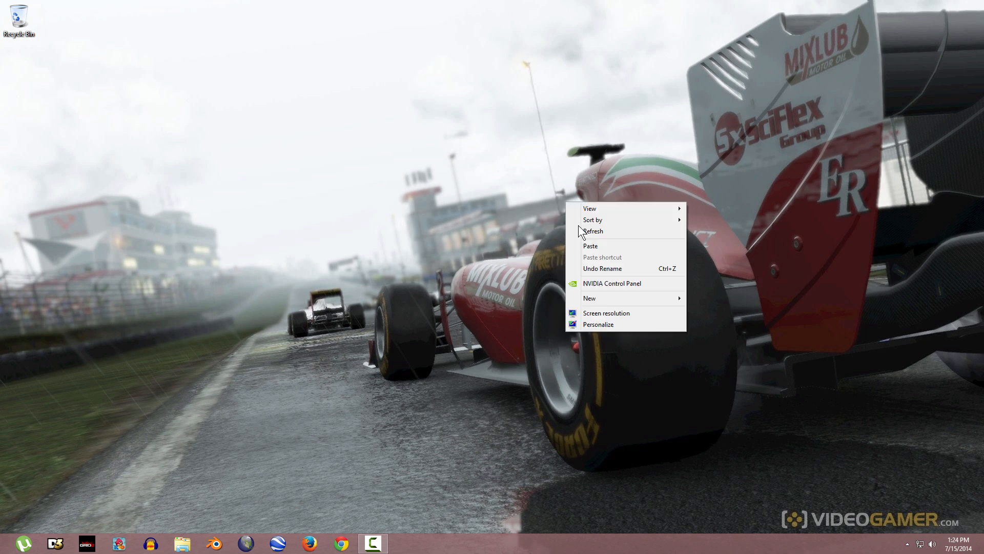
{"action": "left_click", "coordinate": [582, 231]}
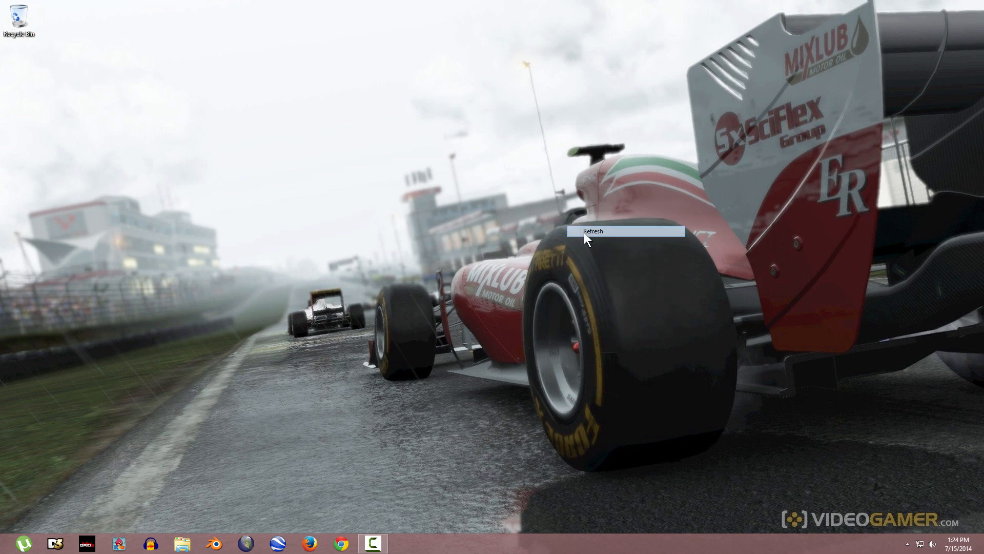
Step: Switch to Google Earth Pro and locate the winding river canyon northeast of the Lake Powell placemarks in southern Utah
{"action": "left_click", "coordinate": [279, 545]}
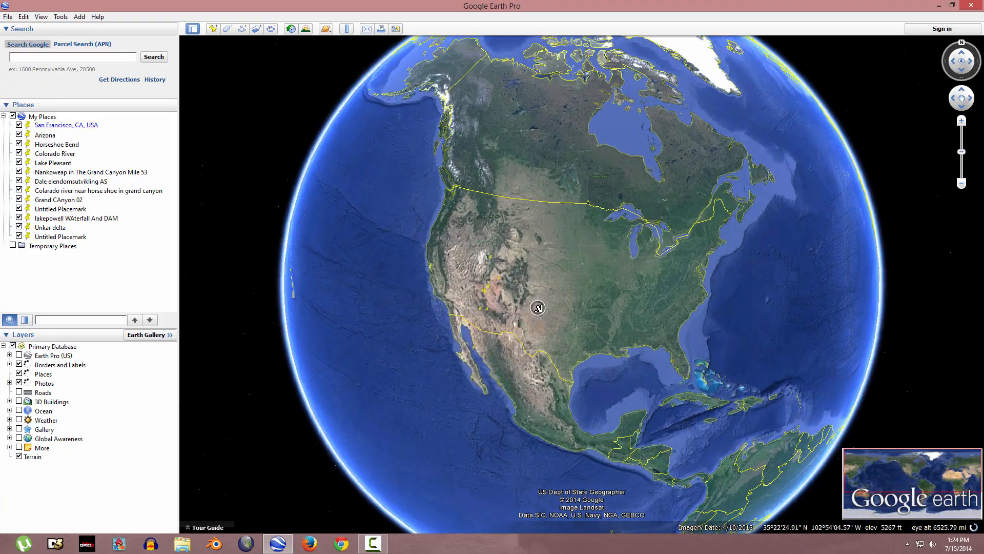
{"action": "scroll", "coordinate": [536, 309], "scroll_direction": "up", "scroll_amount": 3}
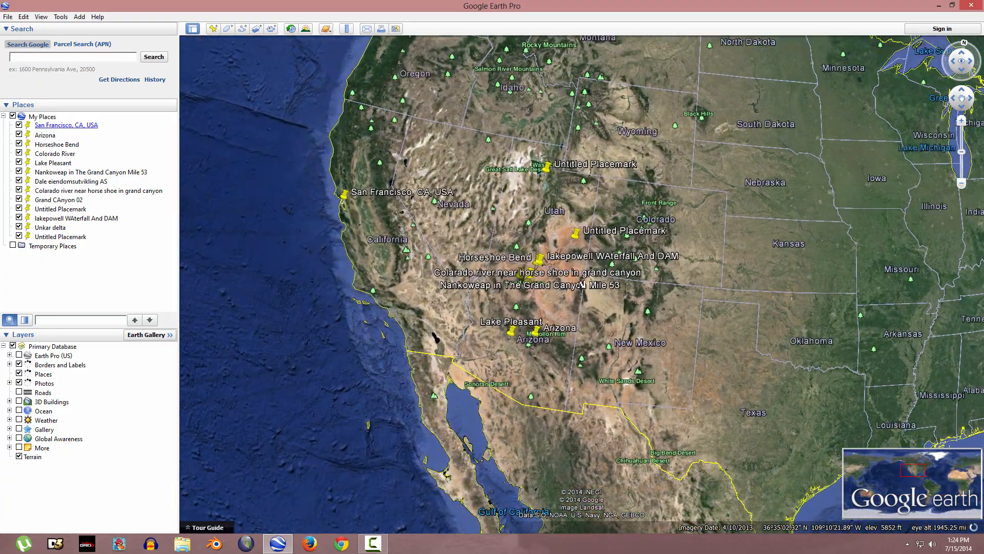
{"action": "scroll", "coordinate": [530, 281], "scroll_direction": "up", "scroll_amount": 3}
{"action": "left_click_drag", "start_coordinate": [529, 281], "coordinate": [634, 276]}
{"action": "scroll", "coordinate": [604, 303], "scroll_direction": "up", "scroll_amount": 3}
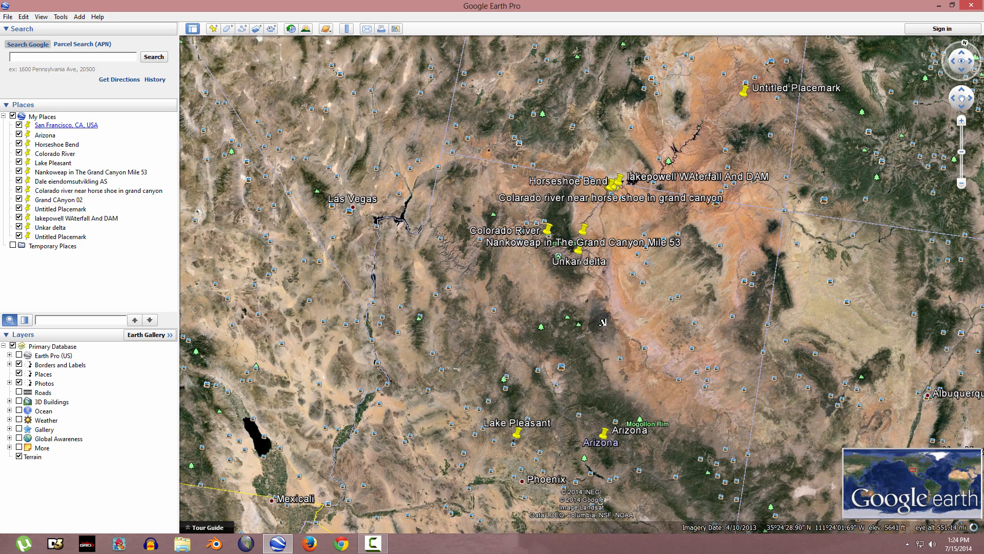
{"action": "left_click_drag", "start_coordinate": [602, 322], "coordinate": [581, 360]}
{"action": "left_click_drag", "start_coordinate": [696, 207], "coordinate": [634, 269]}
{"action": "scroll", "coordinate": [633, 261], "scroll_direction": "up", "scroll_amount": 3}
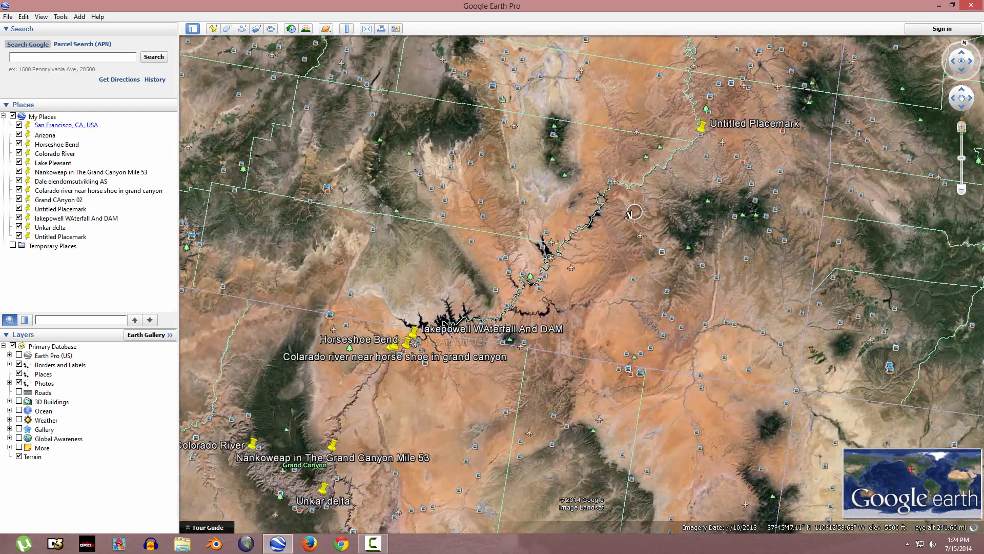
{"action": "scroll", "coordinate": [590, 289], "scroll_direction": "up", "scroll_amount": 3}
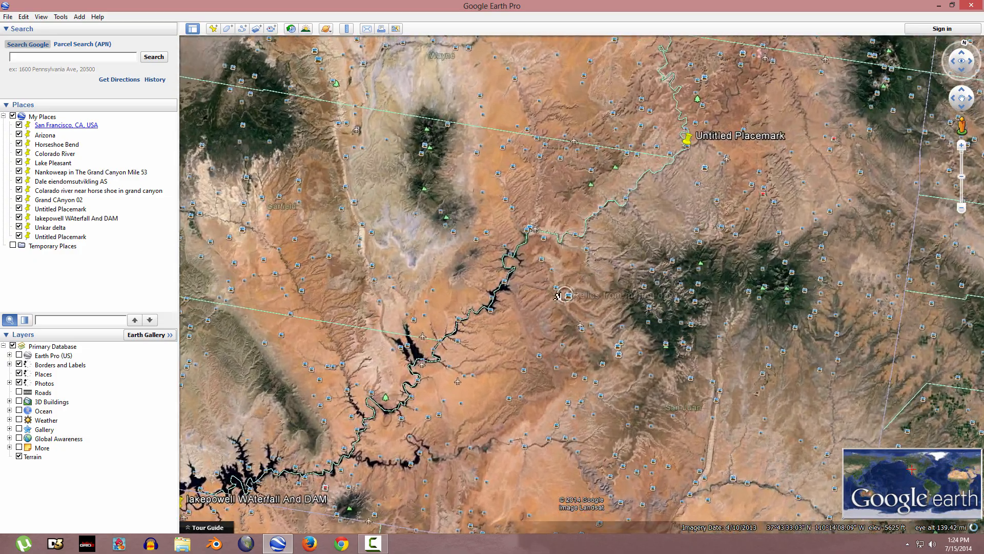
{"action": "scroll", "coordinate": [479, 233], "scroll_direction": "up", "scroll_amount": 4}
{"action": "right_click_drag", "start_coordinate": [502, 220], "coordinate": [513, 258]}
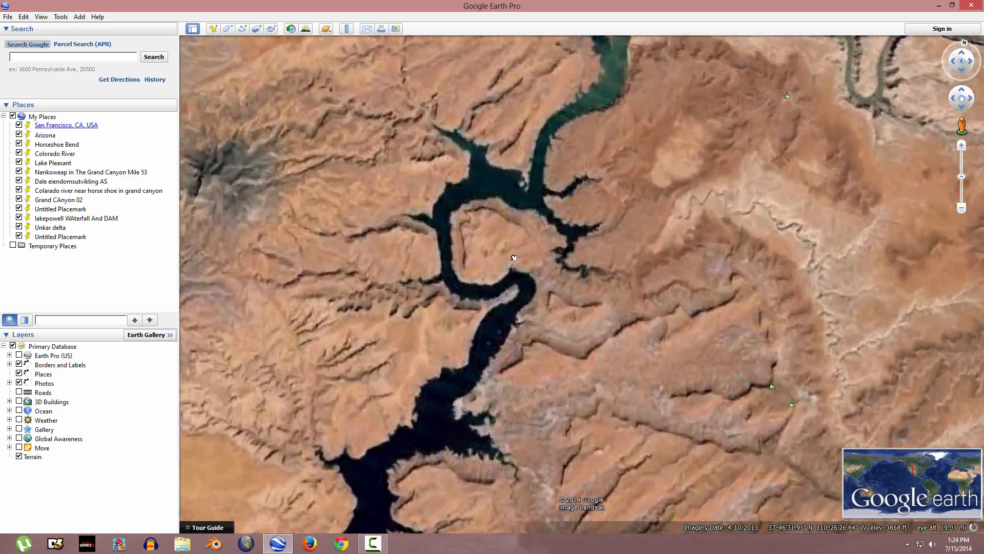
Step: Add a placemark named Untitled Placemark 01 on the plateau beside the river bend where a side canyon joins
{"action": "left_click_drag", "start_coordinate": [493, 330], "coordinate": [514, 160]}
{"action": "right_click_drag", "start_coordinate": [494, 201], "coordinate": [528, 320]}
{"action": "middle_click_drag", "start_coordinate": [528, 320], "coordinate": [529, 334]}
{"action": "middle_click_drag", "start_coordinate": [541, 231], "coordinate": [541, 243]}
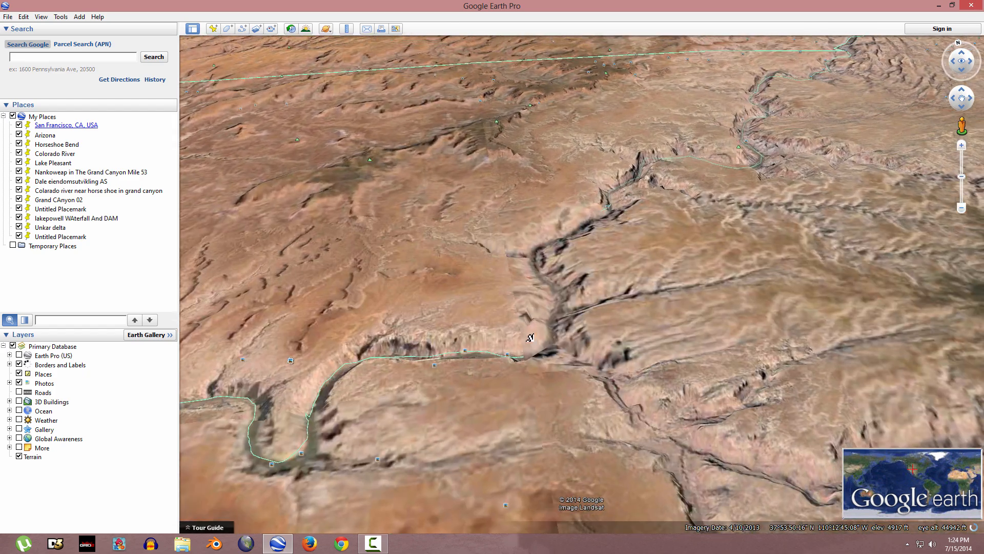
{"action": "scroll", "coordinate": [530, 337], "scroll_direction": "up", "scroll_amount": 1}
{"action": "middle_click_drag", "start_coordinate": [553, 283], "coordinate": [410, 265]}
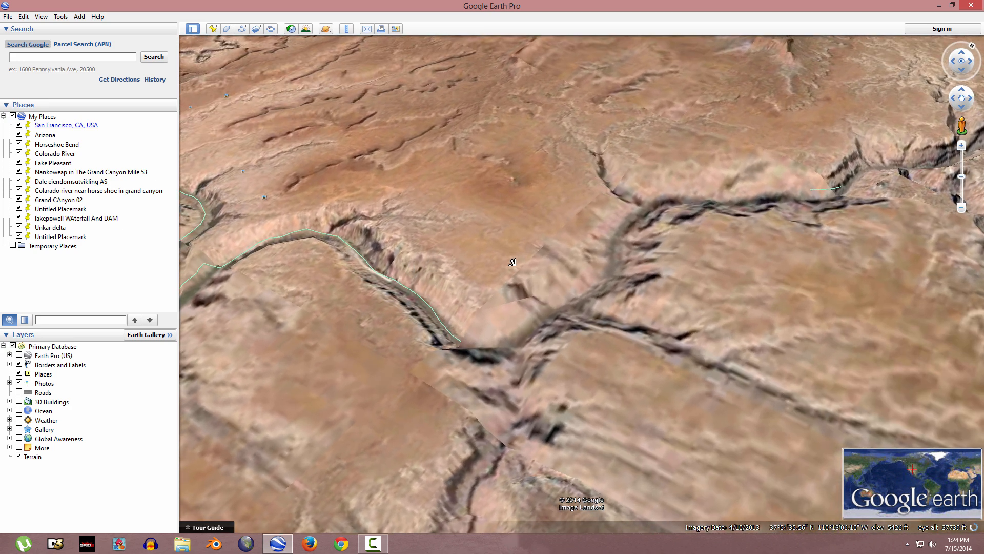
{"action": "left_click_drag", "start_coordinate": [504, 257], "coordinate": [582, 211]}
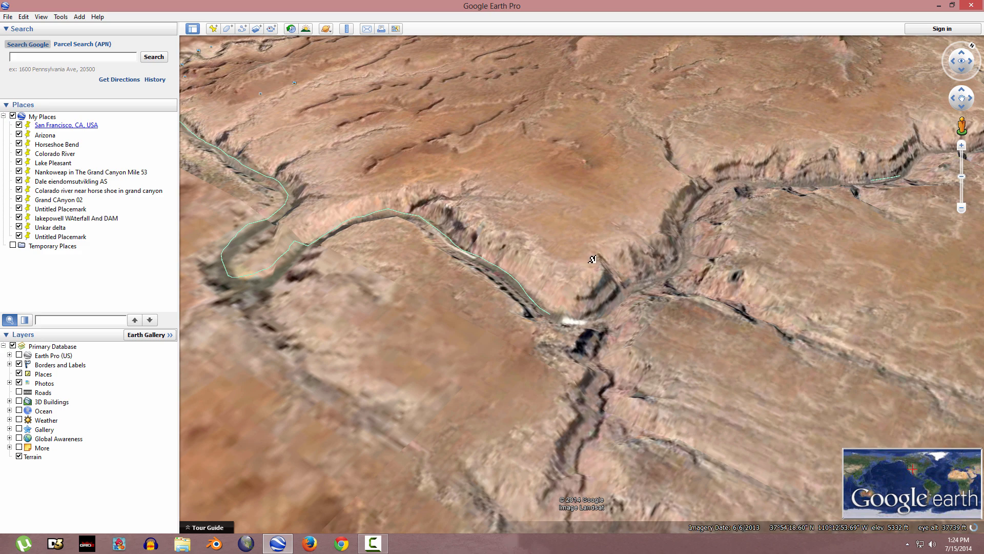
{"action": "left_click_drag", "start_coordinate": [593, 262], "coordinate": [606, 266]}
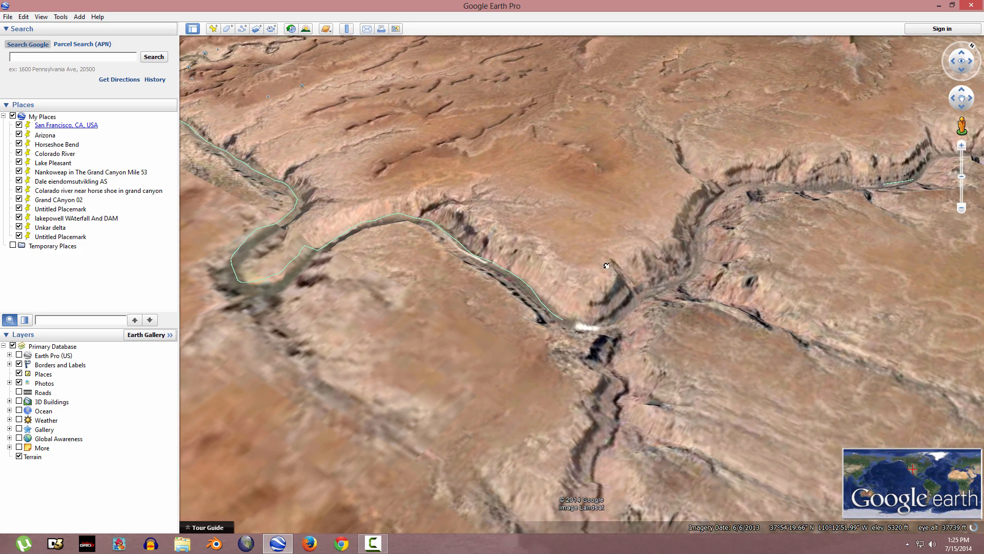
{"action": "left_click", "coordinate": [213, 29]}
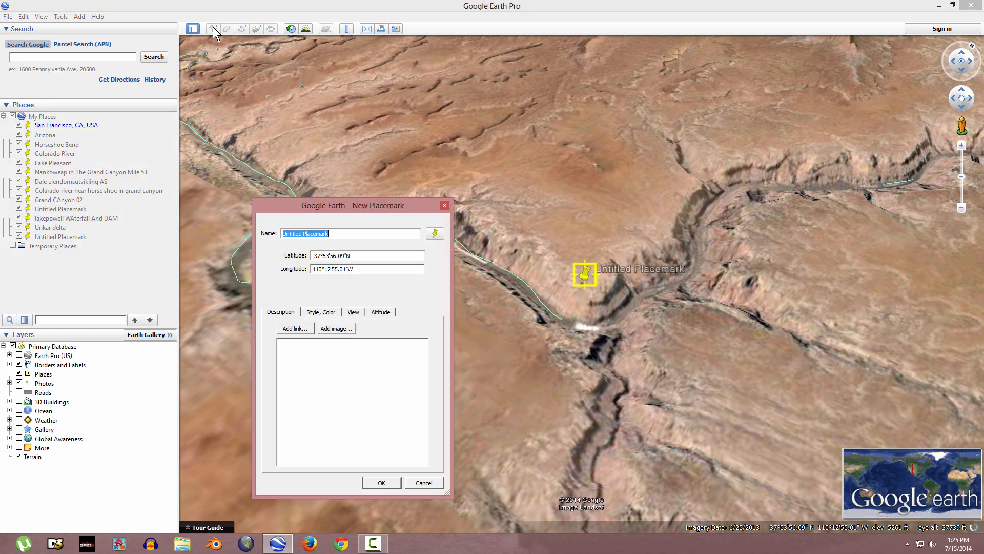
{"action": "left_click", "coordinate": [340, 234]}
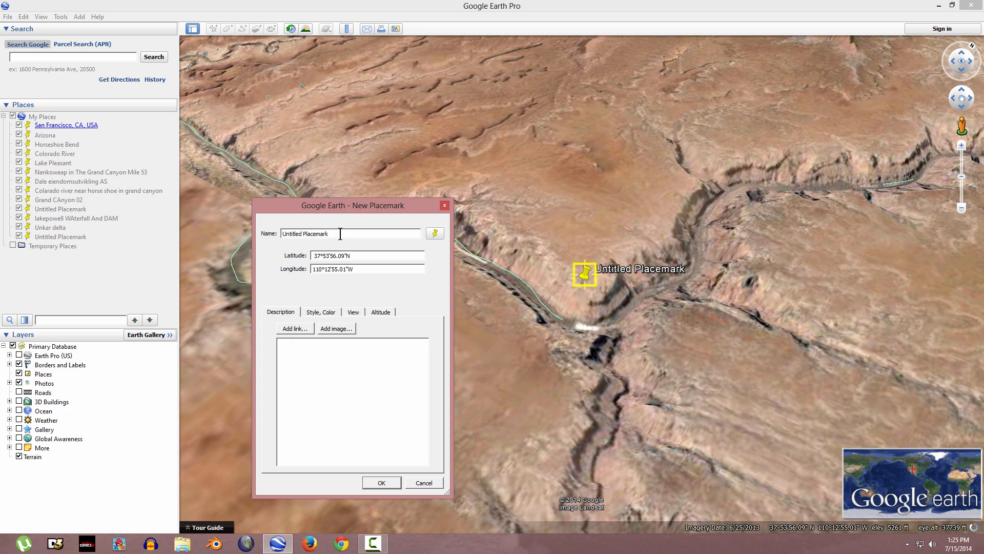
{"action": "type", "text": "01"}
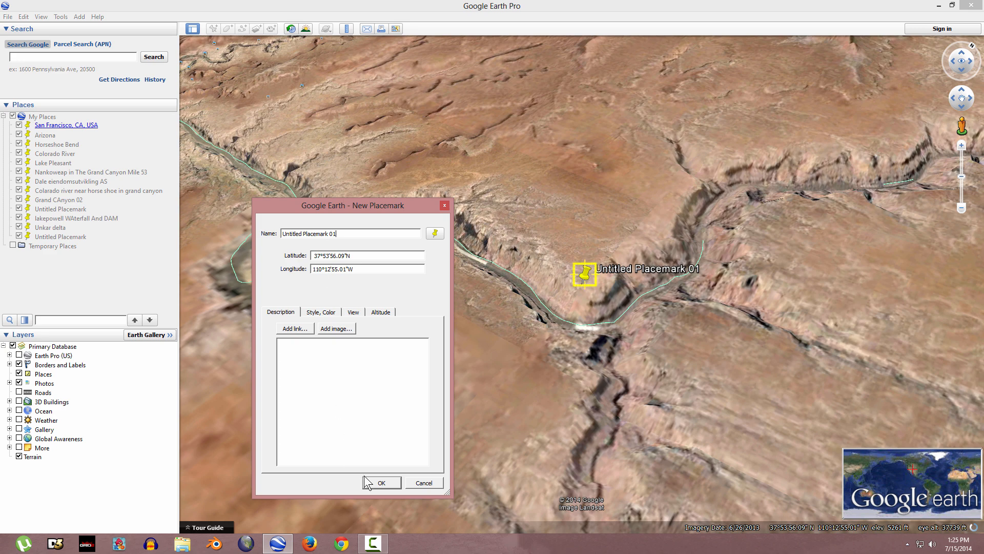
{"action": "left_click", "coordinate": [382, 482]}
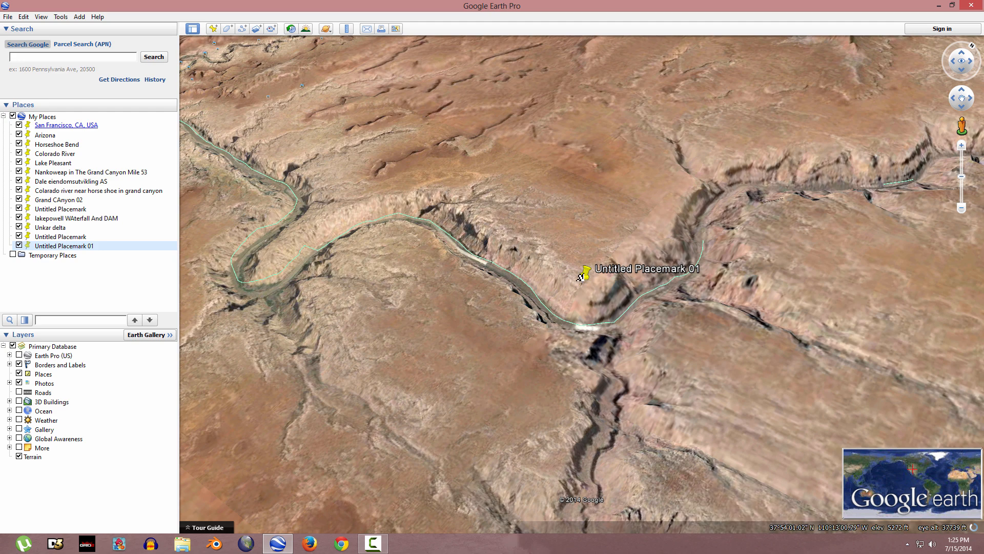
Step: Switch to Firefox and open the USGS TNM 2.0 Viewer at viewer.nationalmap.gov/viewer/
{"action": "left_click", "coordinate": [309, 543]}
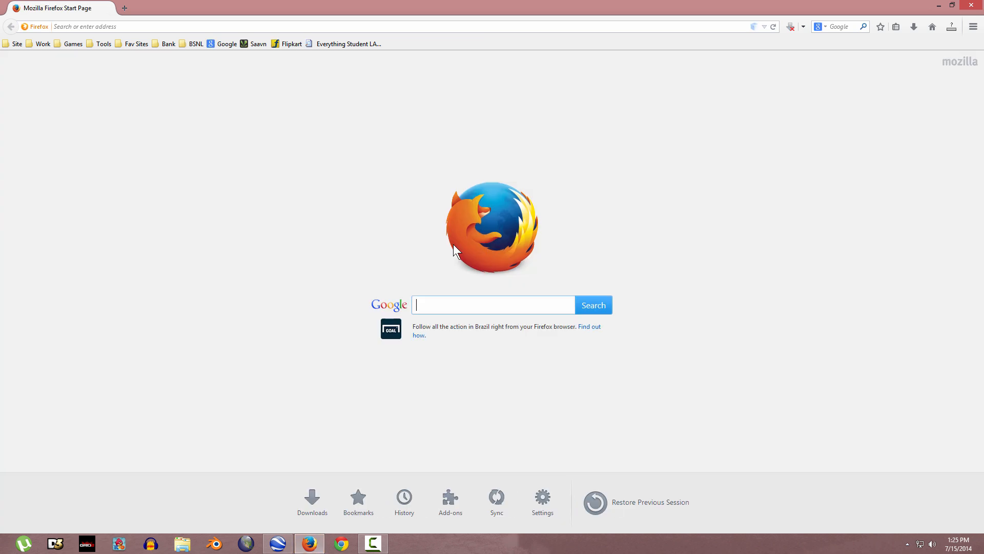
{"action": "left_click", "coordinate": [127, 28]}
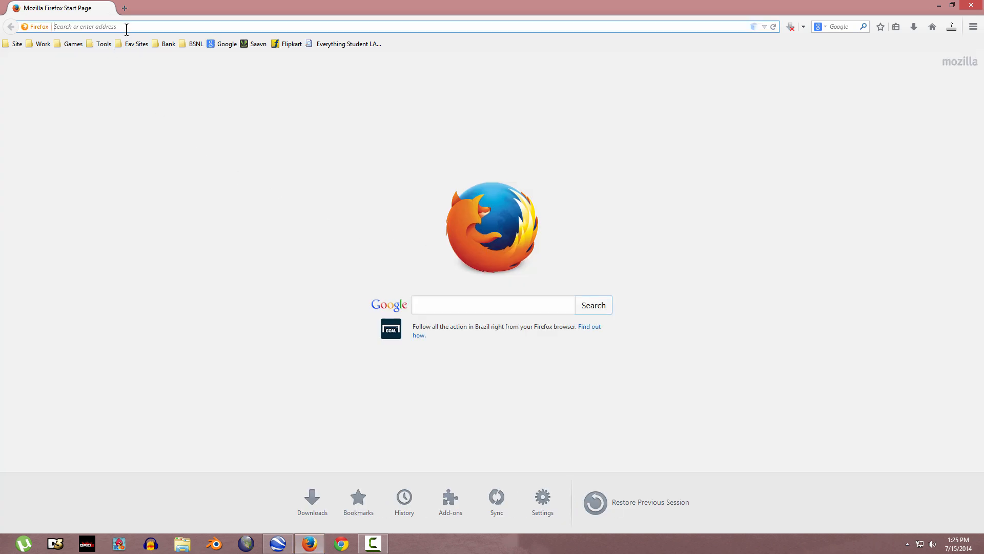
{"action": "type", "text": "vi"}
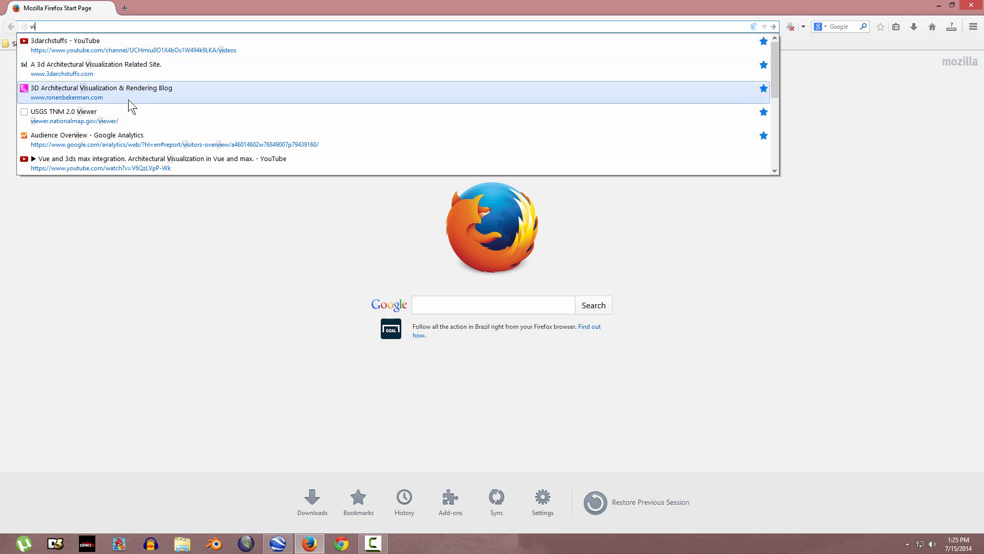
{"action": "left_click", "coordinate": [79, 122]}
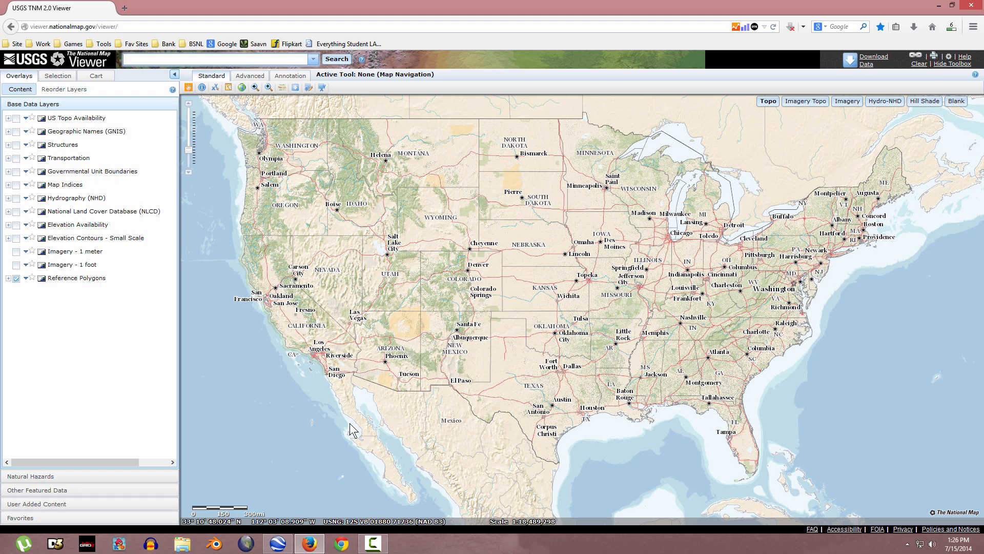
Step: Copy the latitude 37°53'56.09"N of Untitled Placemark 01 from Google Earth into the USGS viewer's search field, followed by a comma
{"action": "left_click", "coordinate": [272, 547]}
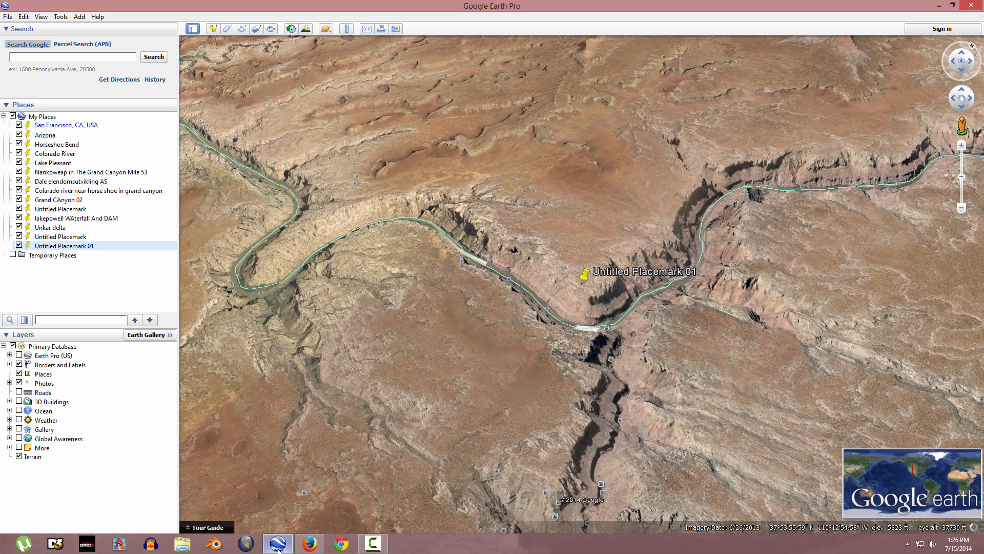
{"action": "right_click", "coordinate": [584, 275]}
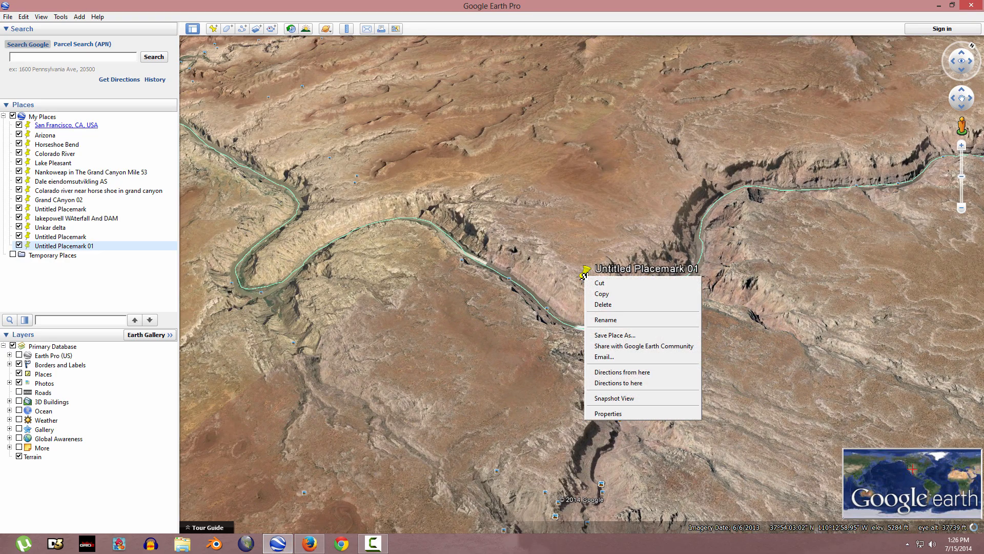
{"action": "left_click", "coordinate": [607, 411]}
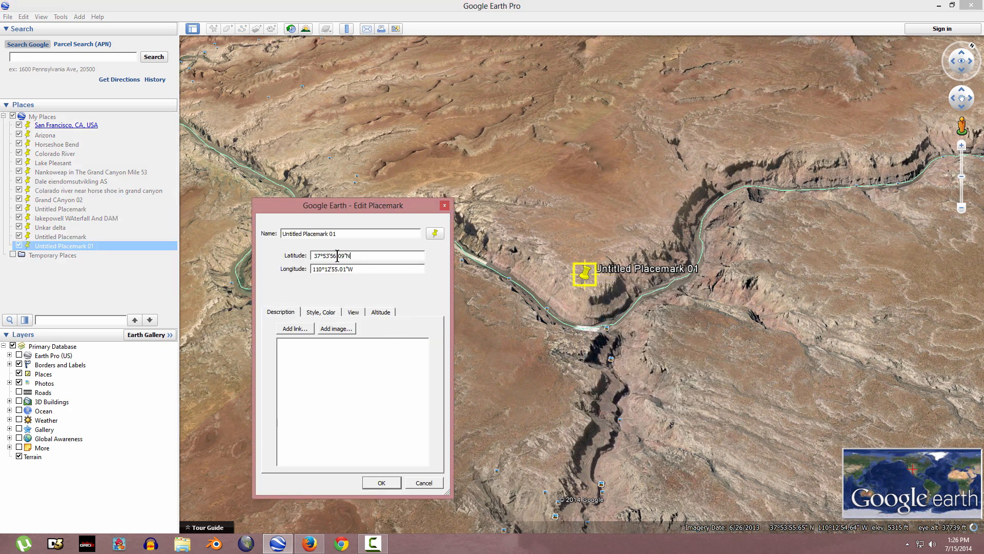
{"action": "left_click_drag", "start_coordinate": [350, 256], "coordinate": [305, 256]}
{"action": "key", "text": "ctrl+c"}
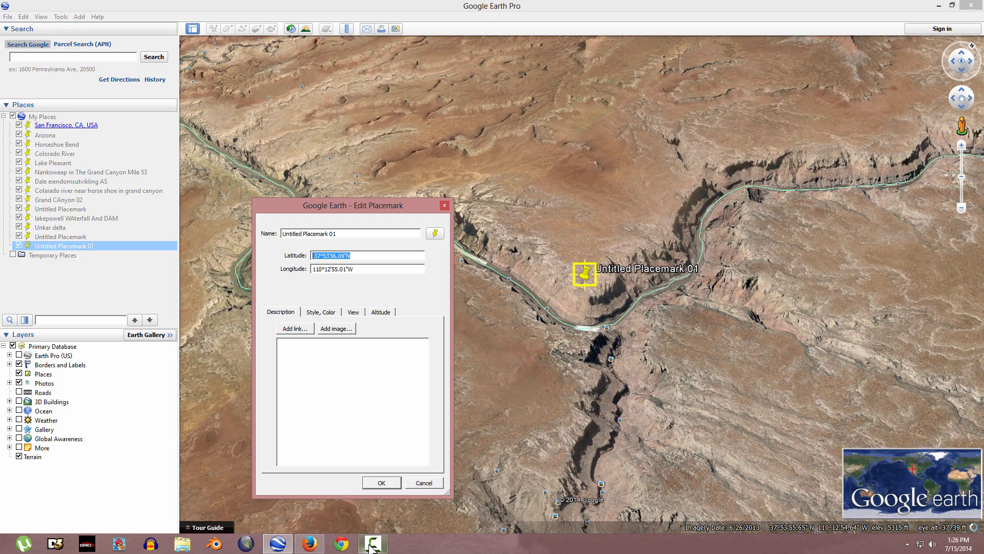
{"action": "left_click", "coordinate": [309, 543]}
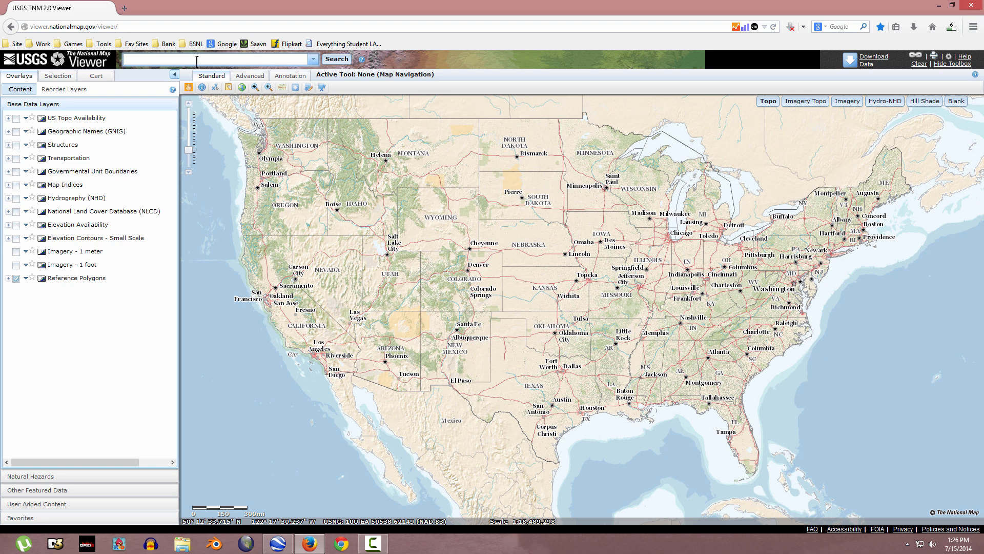
{"action": "key", "text": "ctrl+v"}
Step: Add the placemark's longitude 110°12'55.01"W from Google Earth after the comma and search the USGS viewer for the coordinates
{"action": "left_click", "coordinate": [278, 544]}
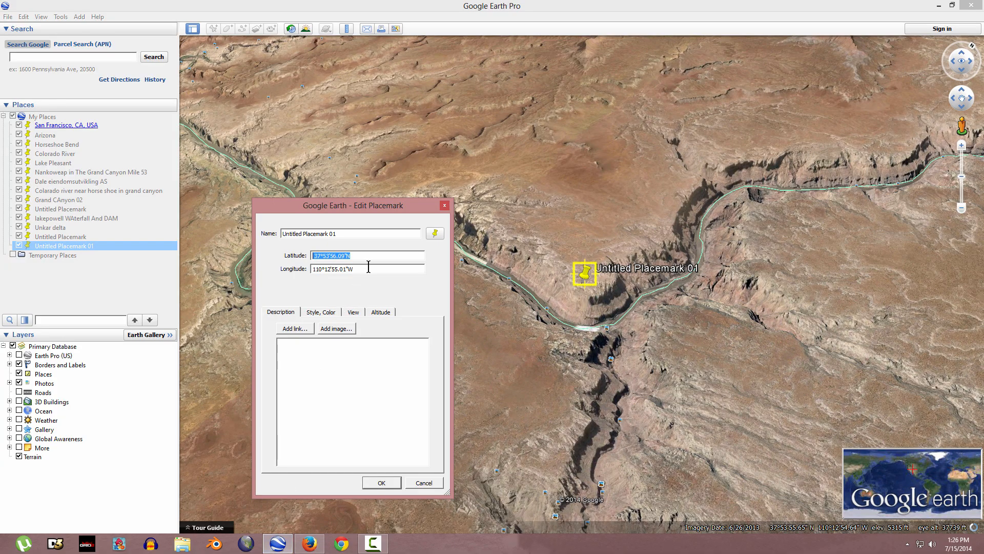
{"action": "left_click_drag", "start_coordinate": [353, 268], "coordinate": [306, 267]}
{"action": "key", "text": "ctrl+c"}
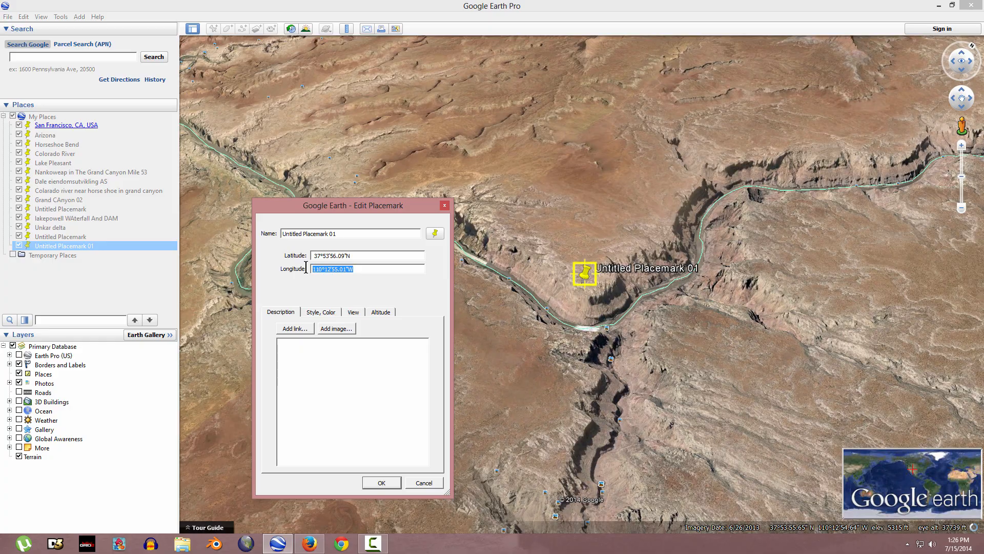
{"action": "left_click", "coordinate": [316, 537]}
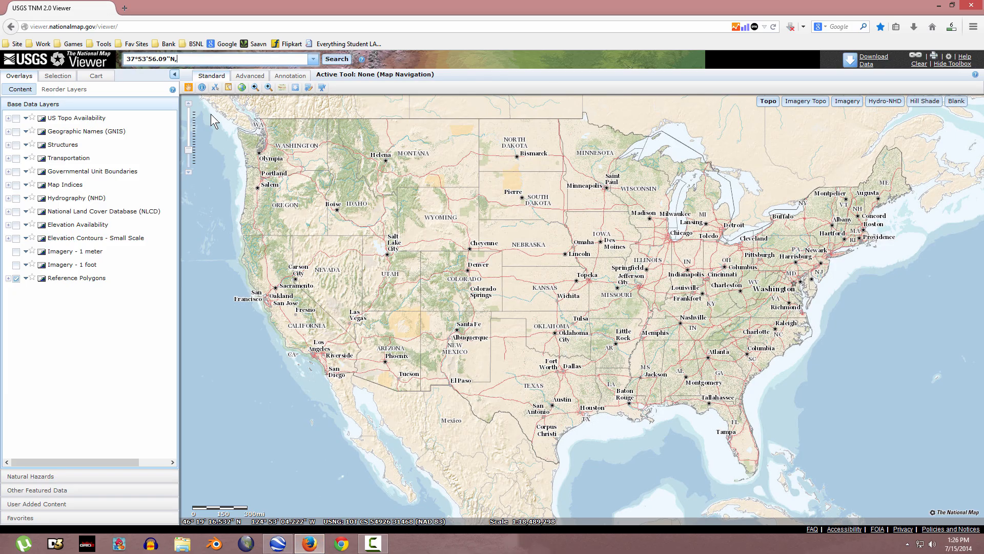
{"action": "key", "text": "ctrl+v"}
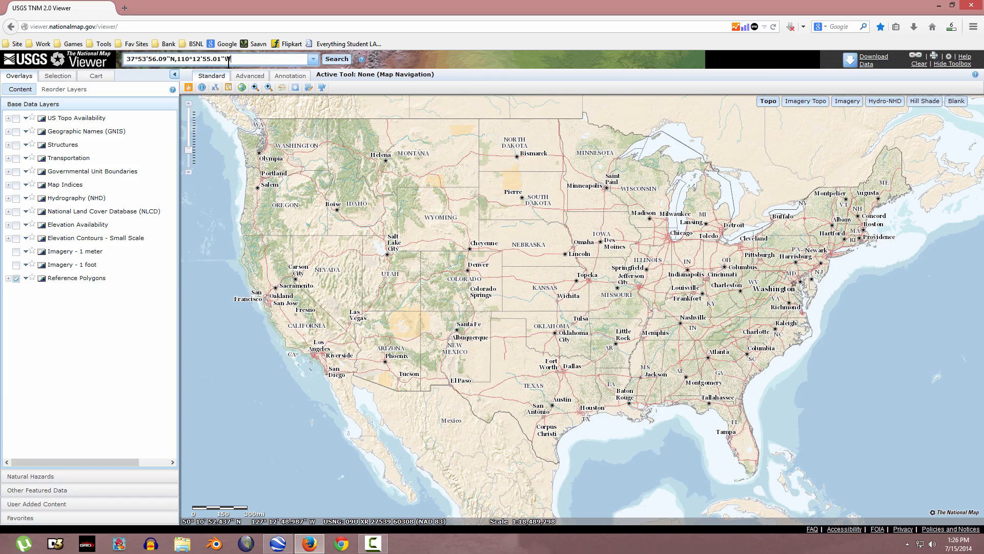
{"action": "left_click", "coordinate": [336, 60]}
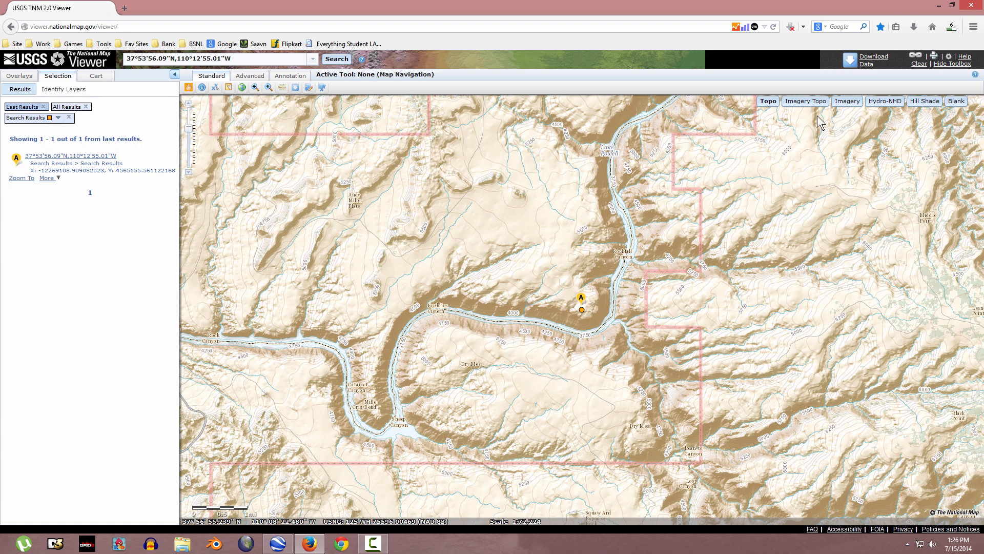
Step: Show the Imagery base map and define a download bounding box around the river bend at the marked location
{"action": "left_click", "coordinate": [847, 102]}
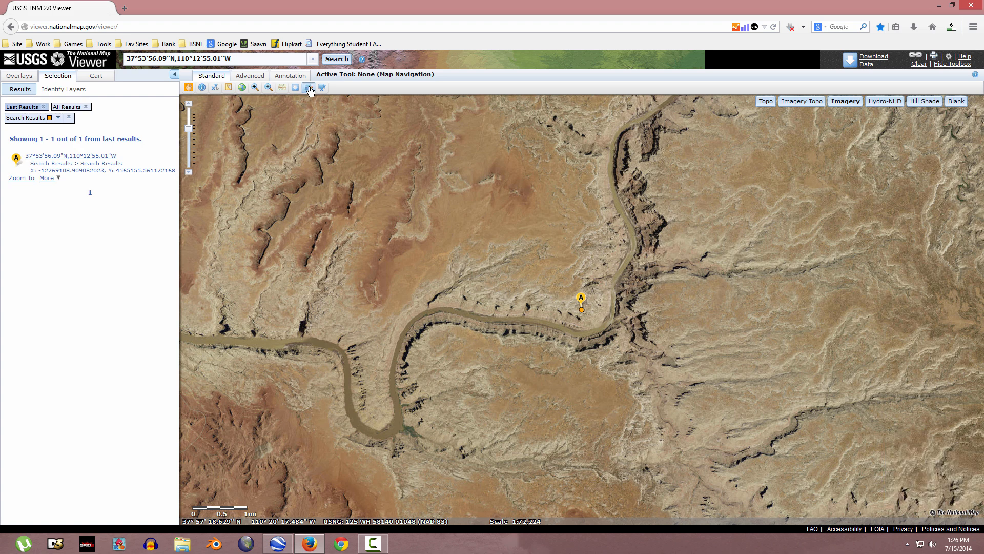
{"action": "left_click", "coordinate": [309, 88]}
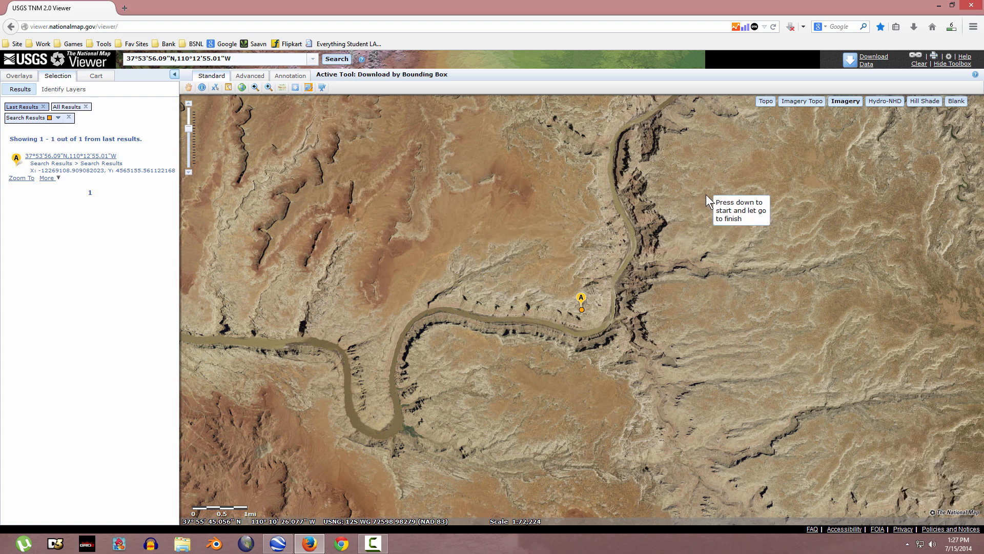
{"action": "left_click_drag", "start_coordinate": [704, 199], "coordinate": [429, 393]}
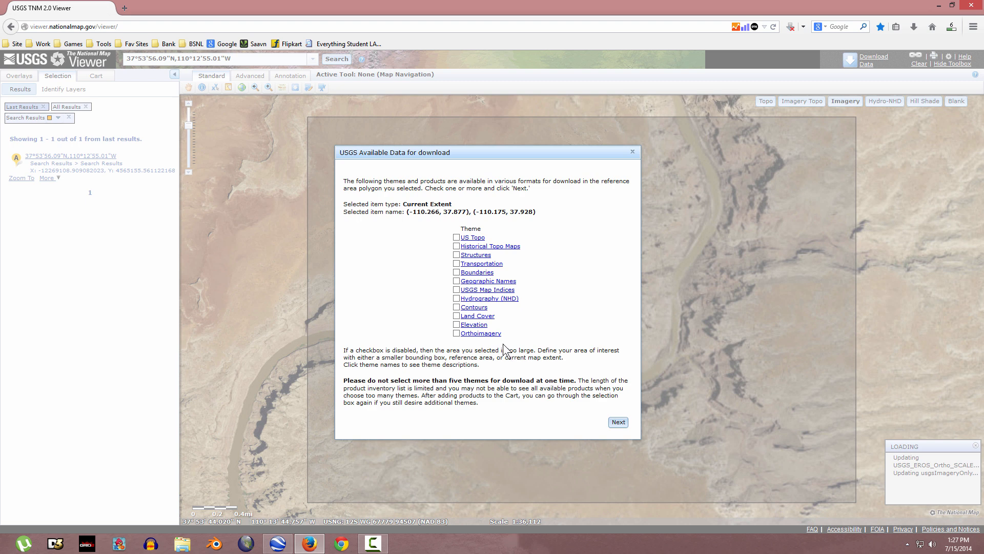
{"action": "left_click_drag", "start_coordinate": [511, 156], "coordinate": [586, 174]}
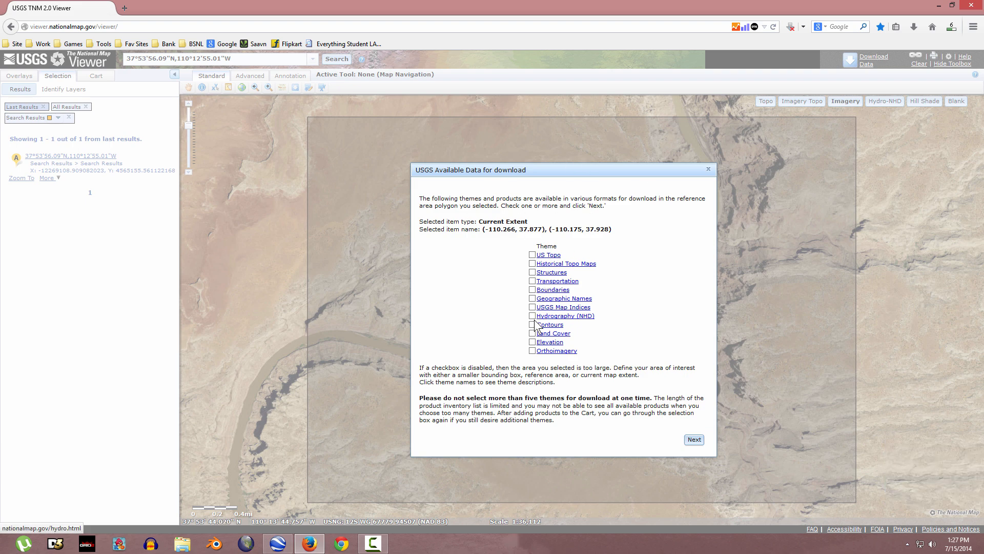
{"action": "left_click_drag", "start_coordinate": [649, 175], "coordinate": [644, 168]}
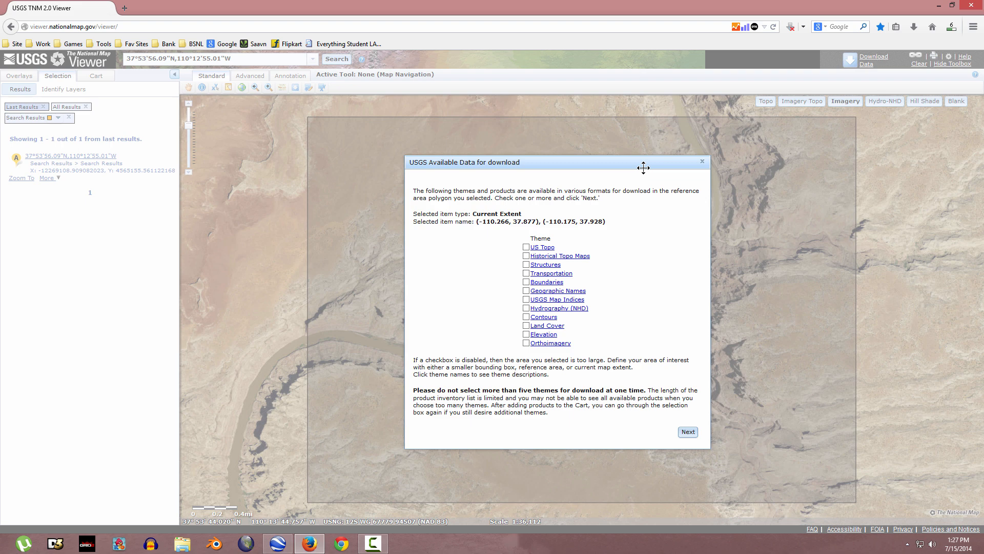
Step: Choose the Elevation and Orthoimagery themes for download and compare the products offered under each theme
{"action": "left_click", "coordinate": [527, 335]}
{"action": "left_click", "coordinate": [527, 343]}
{"action": "left_click", "coordinate": [690, 433]}
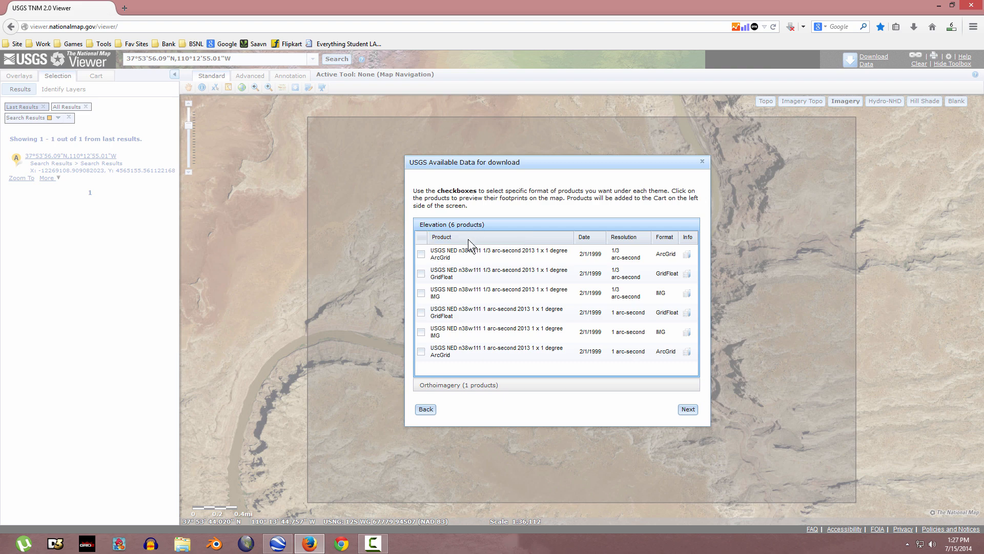
{"action": "left_click", "coordinate": [481, 386]}
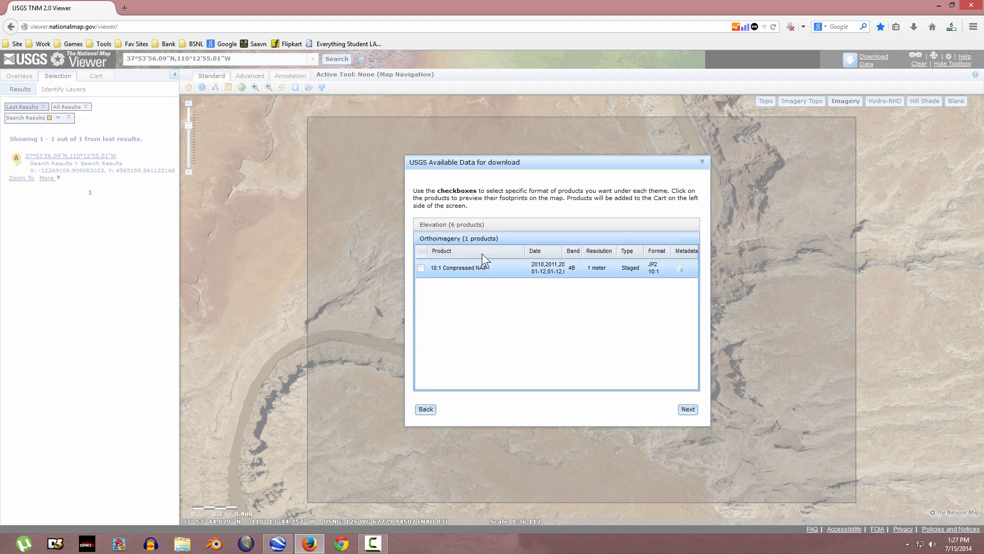
{"action": "left_click", "coordinate": [492, 225]}
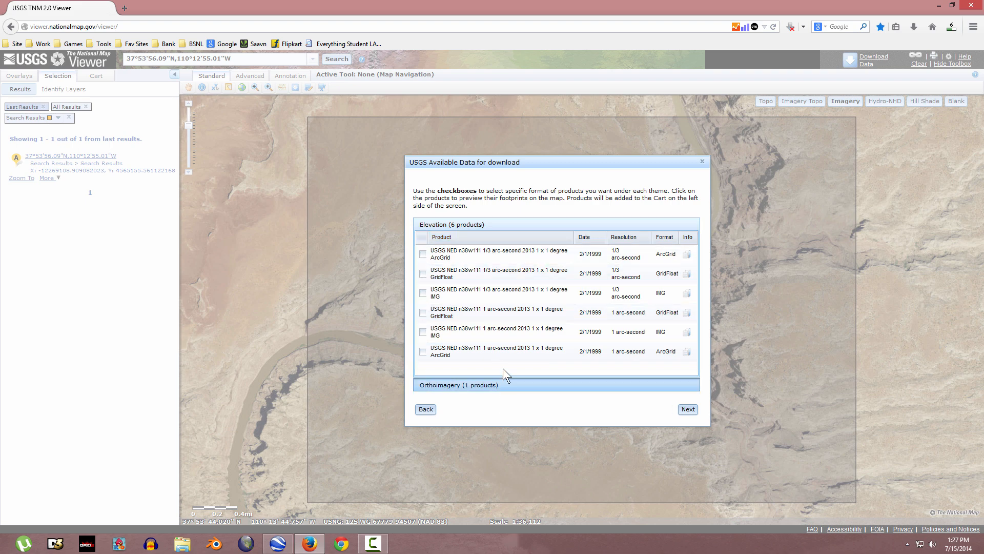
{"action": "left_click", "coordinate": [502, 385]}
{"action": "left_click", "coordinate": [479, 225]}
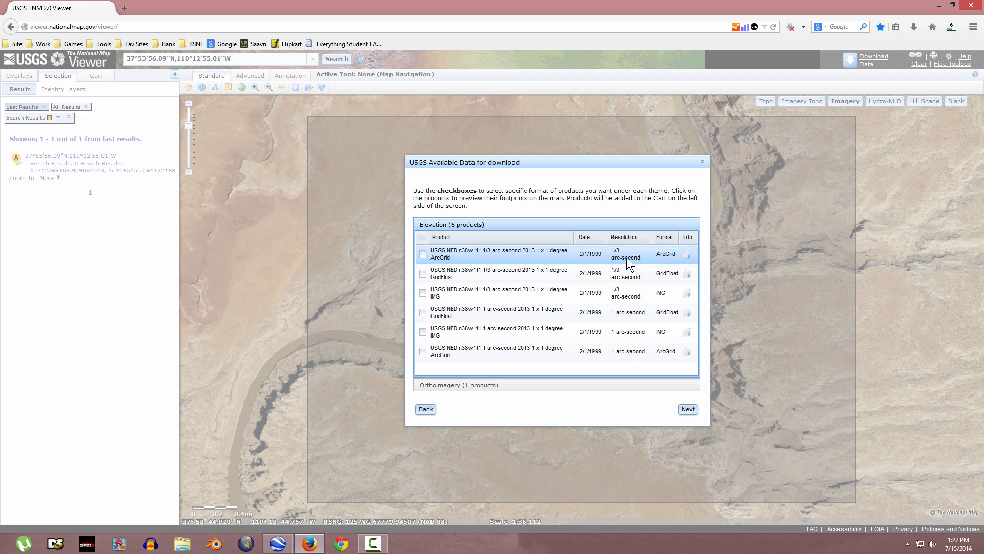
Step: Add the USGS NED n38w111 1/3 arc-second ArcGrid elevation product and the 10:1 Compressed NAIP orthoimagery product to the cart
{"action": "left_click", "coordinate": [423, 255]}
{"action": "left_click", "coordinate": [532, 384]}
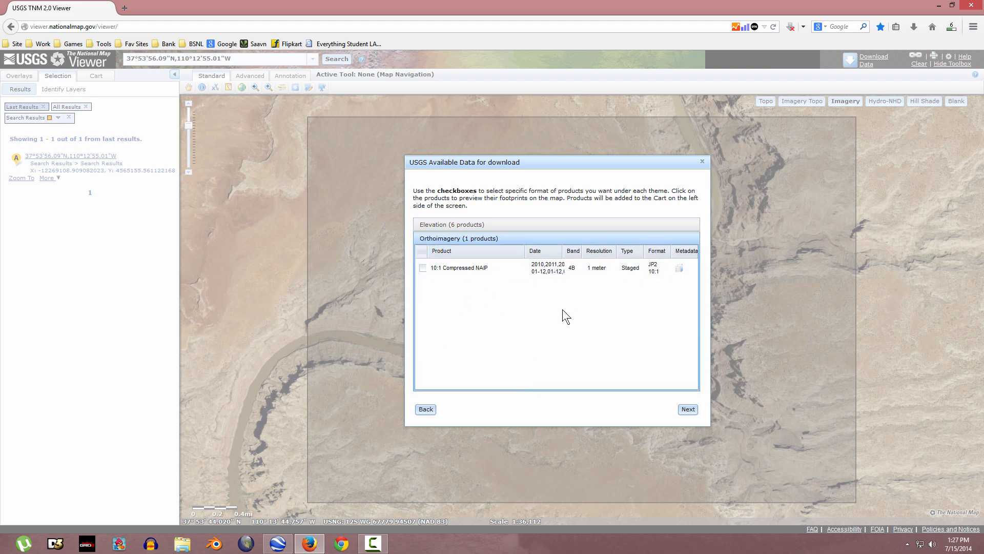
{"action": "left_click", "coordinate": [422, 268]}
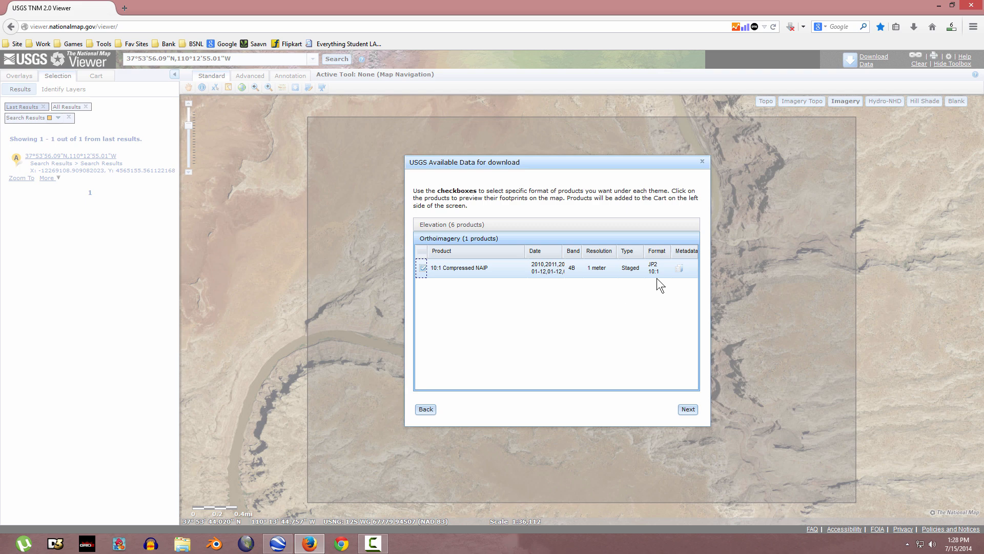
{"action": "left_click", "coordinate": [688, 410]}
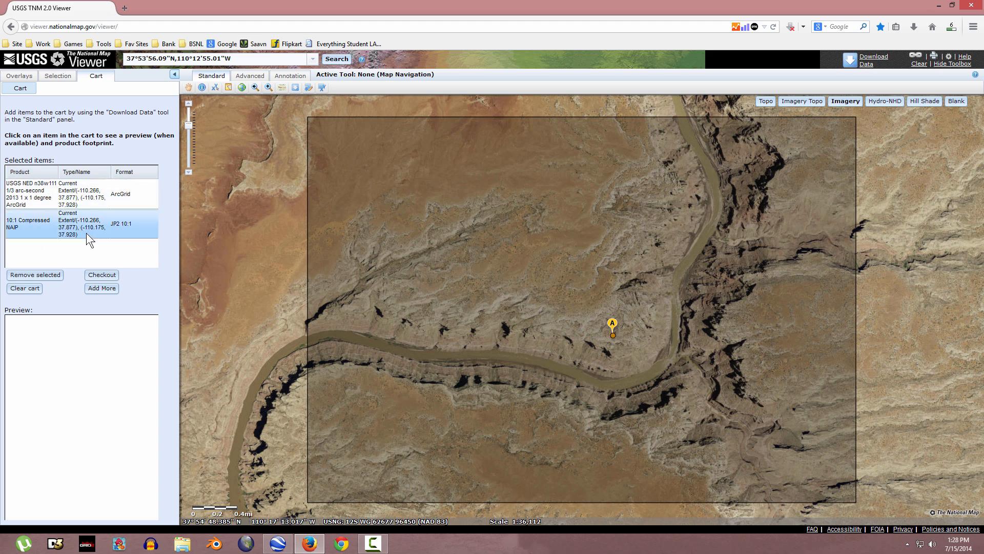
Step: Check out the cart with the recipient's e-mail address in both e-mail fields, place the order and dismiss the confirmation
{"action": "left_click", "coordinate": [102, 275]}
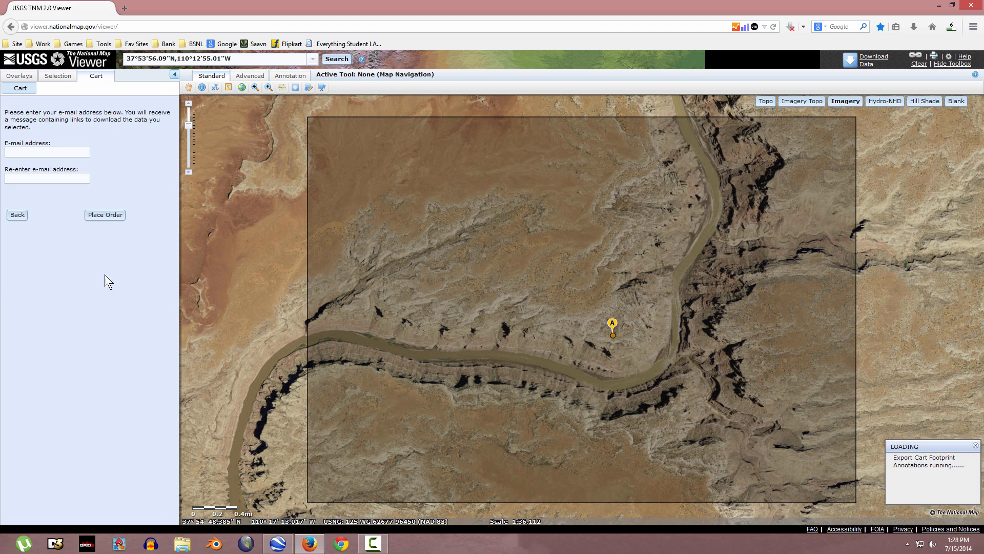
{"action": "left_click", "coordinate": [69, 154]}
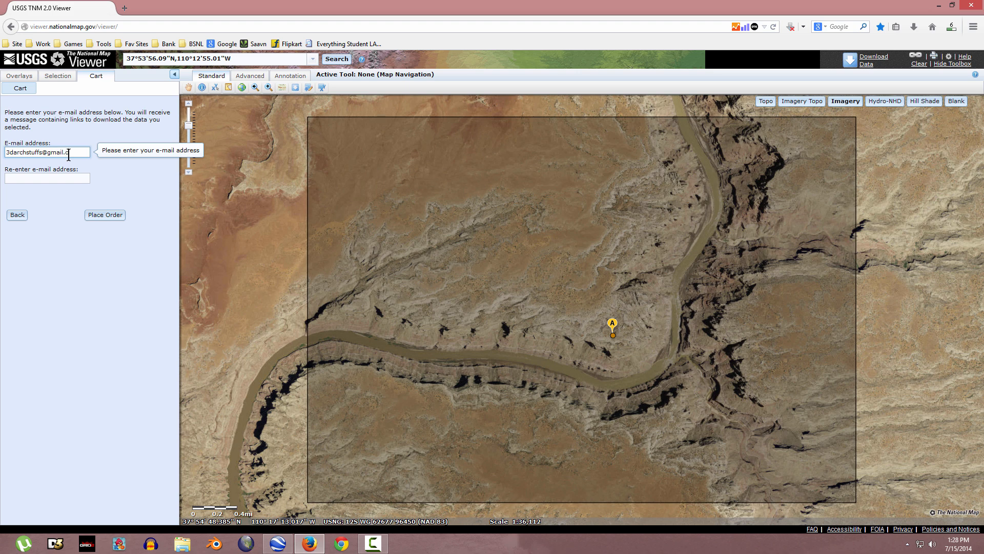
{"action": "key", "text": "ctrl+a"}
{"action": "key", "text": "ctrl+c"}
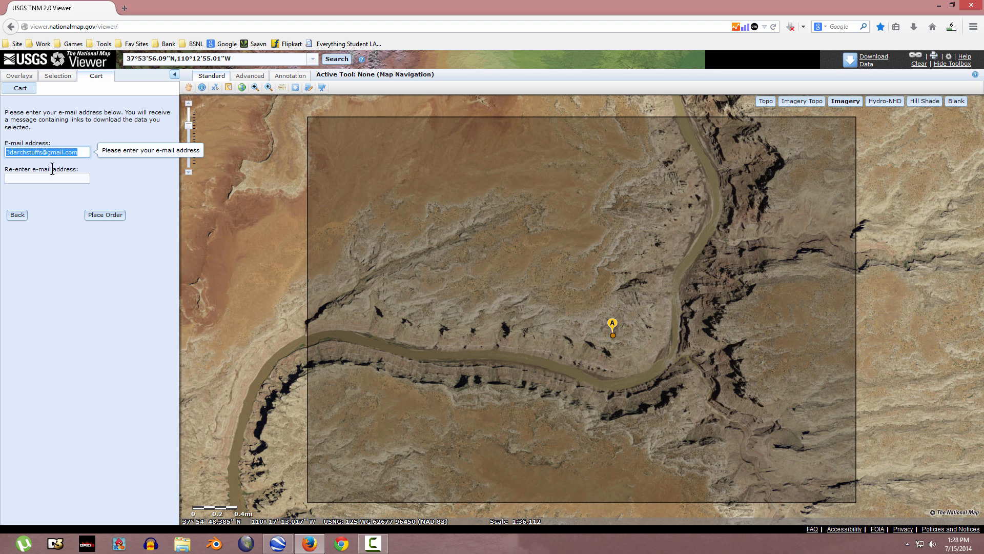
{"action": "left_click", "coordinate": [57, 177]}
{"action": "key", "text": "ctrl+v"}
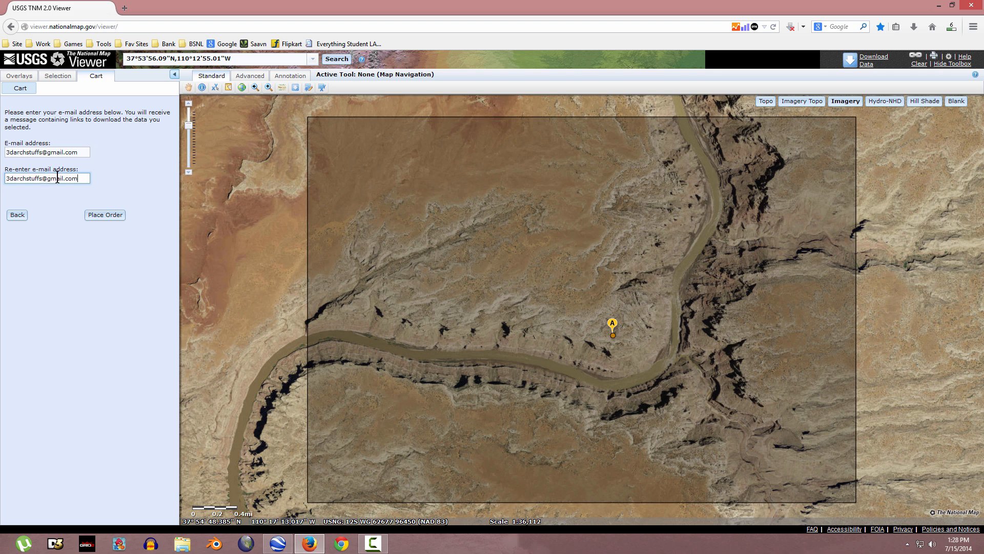
{"action": "left_click", "coordinate": [104, 215]}
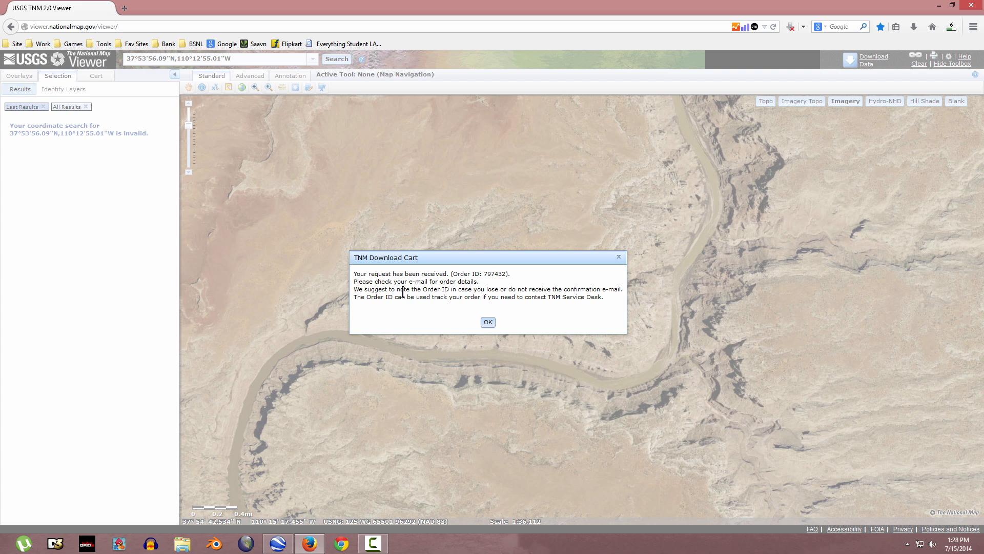
{"action": "left_click", "coordinate": [487, 321]}
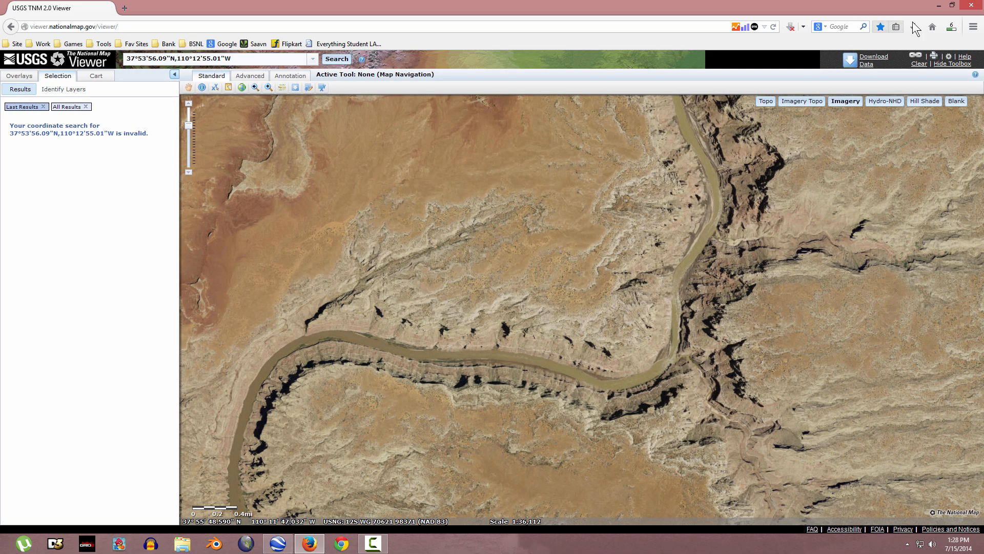
Step: Open the Gmail inbox in a new Firefox tab and open the newest National Map Viewer order message
{"action": "left_click", "coordinate": [940, 6]}
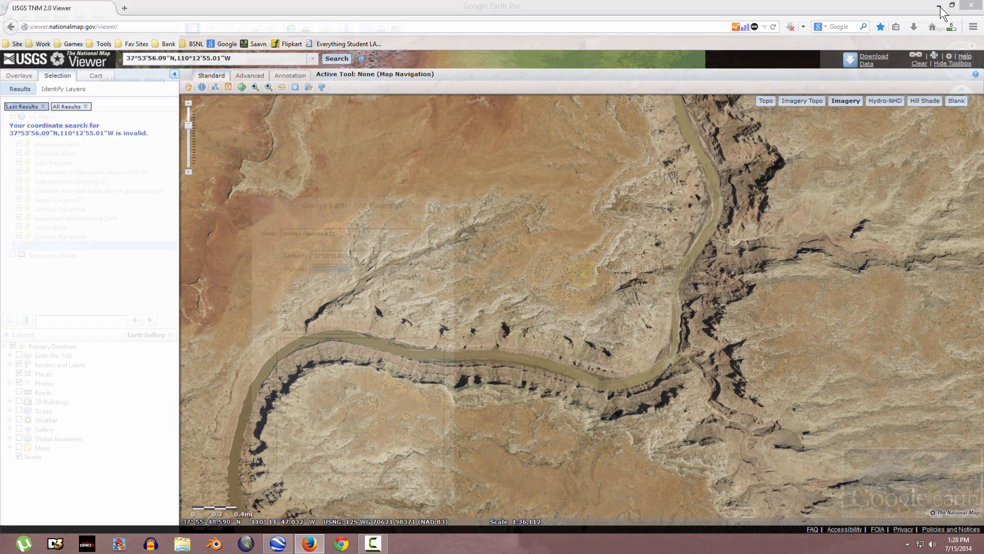
{"action": "left_click", "coordinate": [940, 3]}
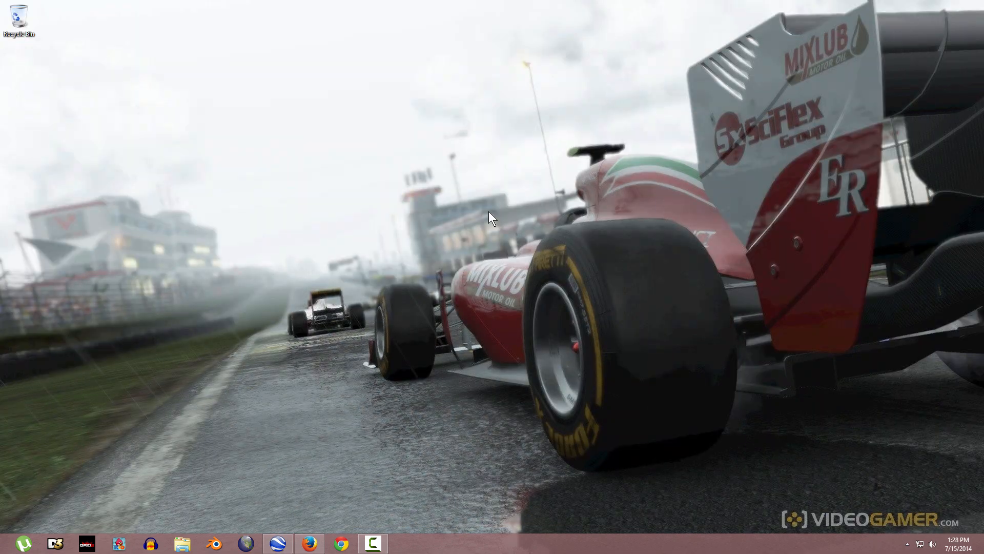
{"action": "left_click", "coordinate": [310, 544]}
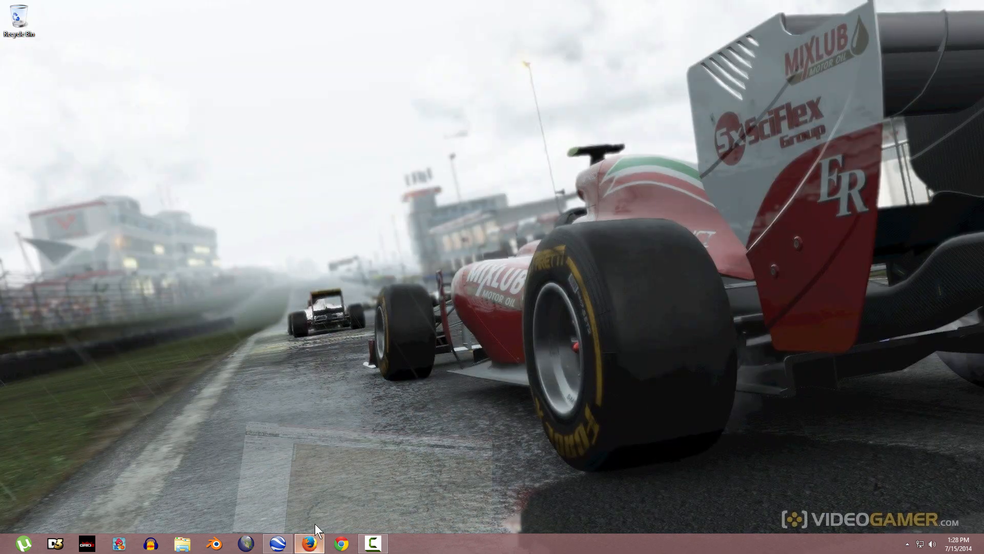
{"action": "left_click", "coordinate": [125, 9]}
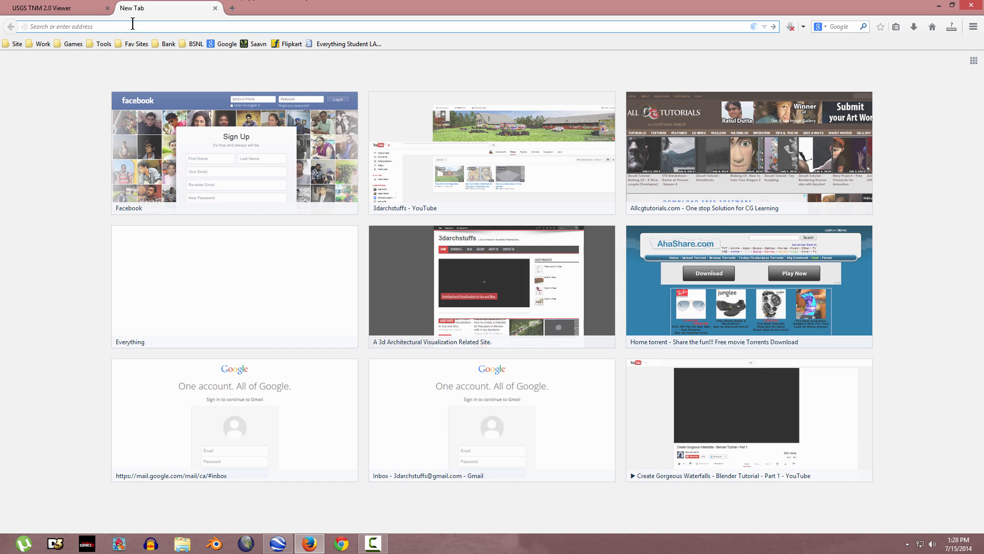
{"action": "left_click", "coordinate": [14, 46]}
{"action": "left_click", "coordinate": [23, 57]}
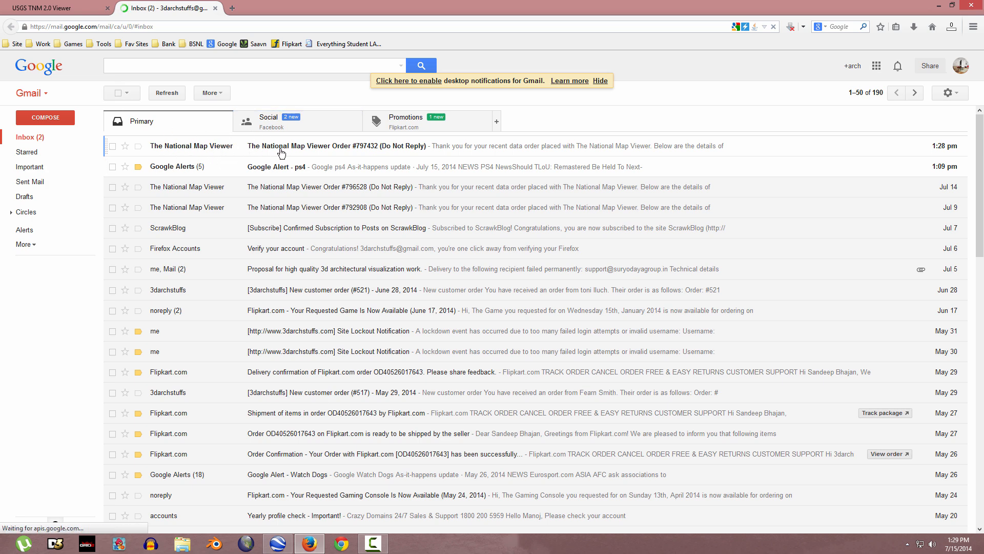
{"action": "left_click", "coordinate": [329, 147]}
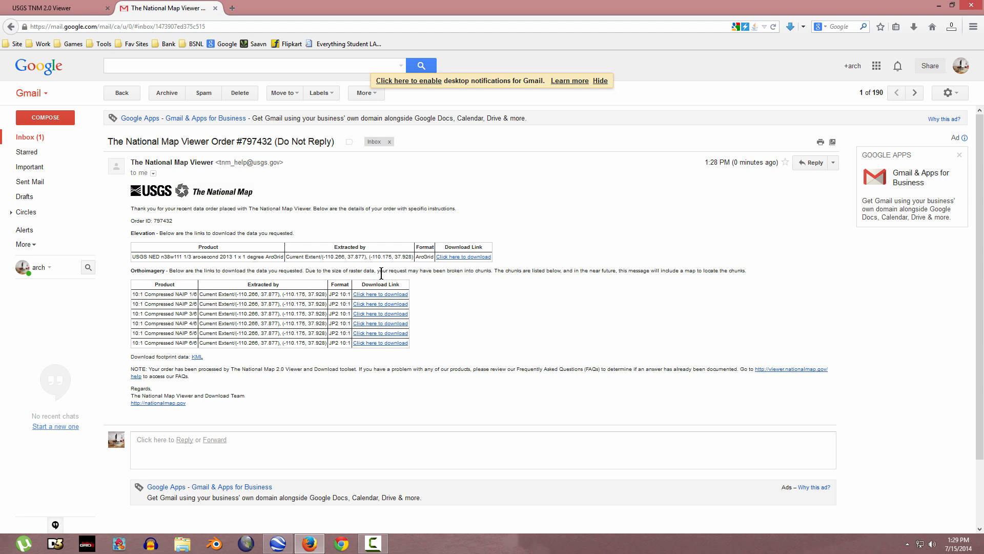
Step: Review the ArcGrid elevation link and the chunked orthoimagery download links in the order message, and minimize Firefox
{"action": "left_click_drag", "start_coordinate": [381, 272], "coordinate": [494, 271]}
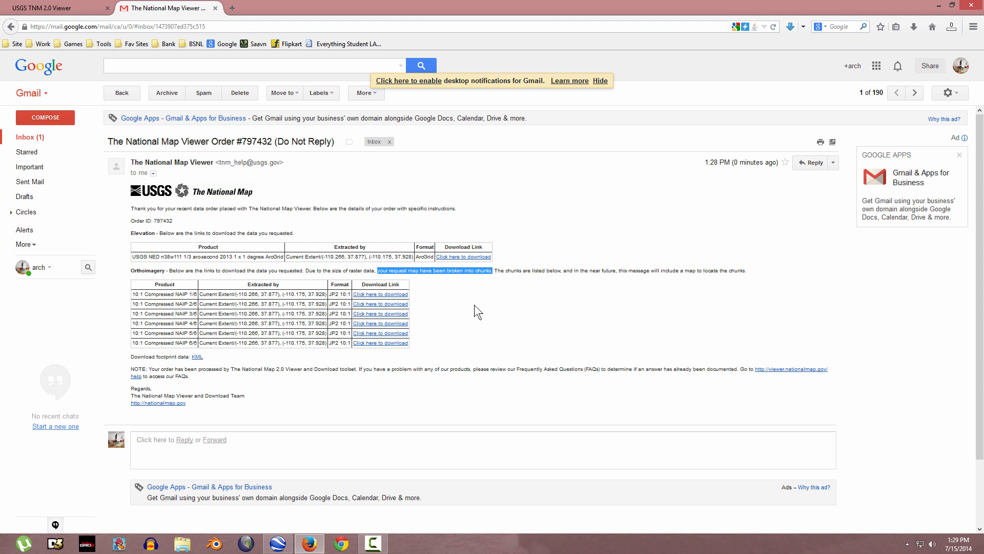
{"action": "left_click", "coordinate": [474, 305]}
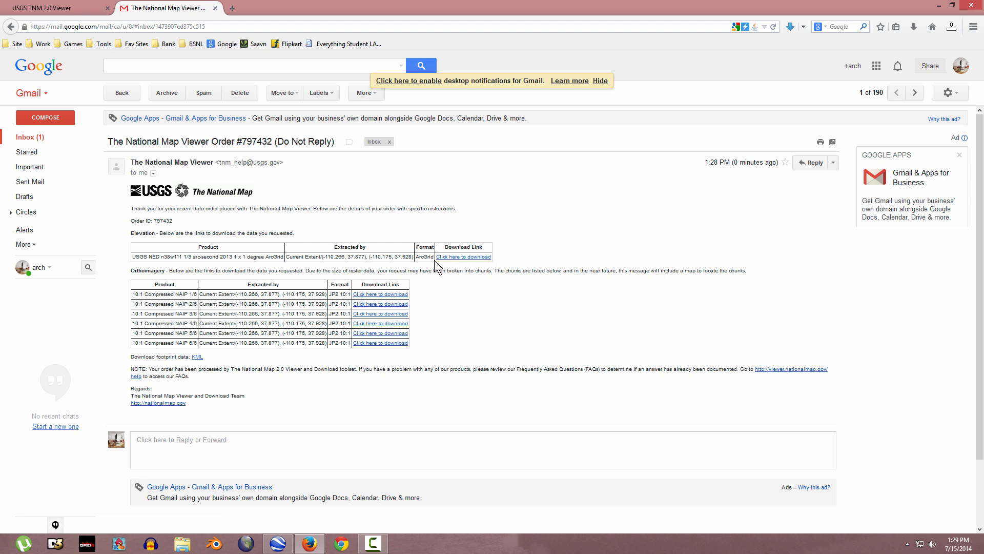
{"action": "left_click_drag", "start_coordinate": [428, 256], "coordinate": [418, 257]}
{"action": "left_click", "coordinate": [455, 310]}
{"action": "left_click", "coordinate": [938, 5]}
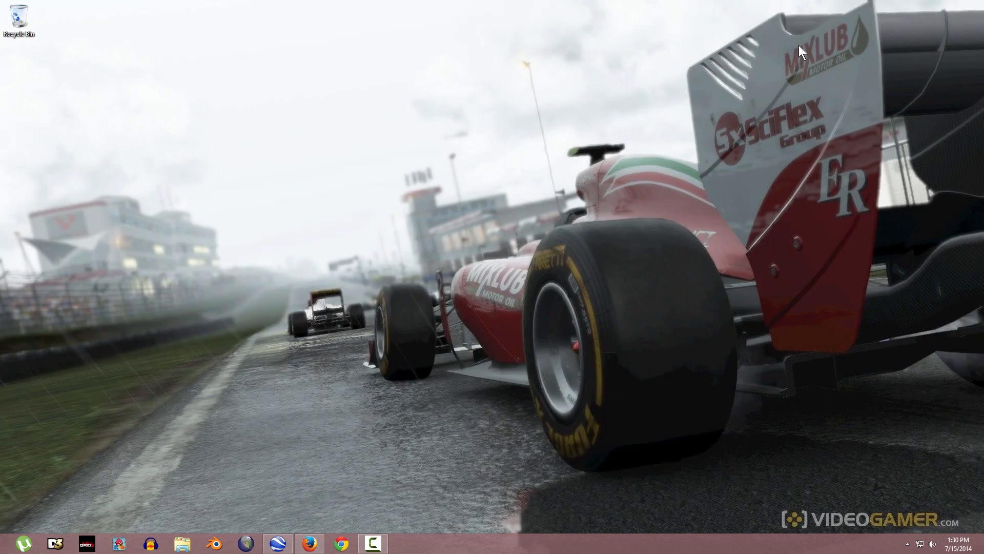
{"action": "right_click", "coordinate": [300, 380]}
{"action": "left_click", "coordinate": [321, 405]}
{"action": "right_click", "coordinate": [296, 327]}
{"action": "left_click", "coordinate": [320, 355]}
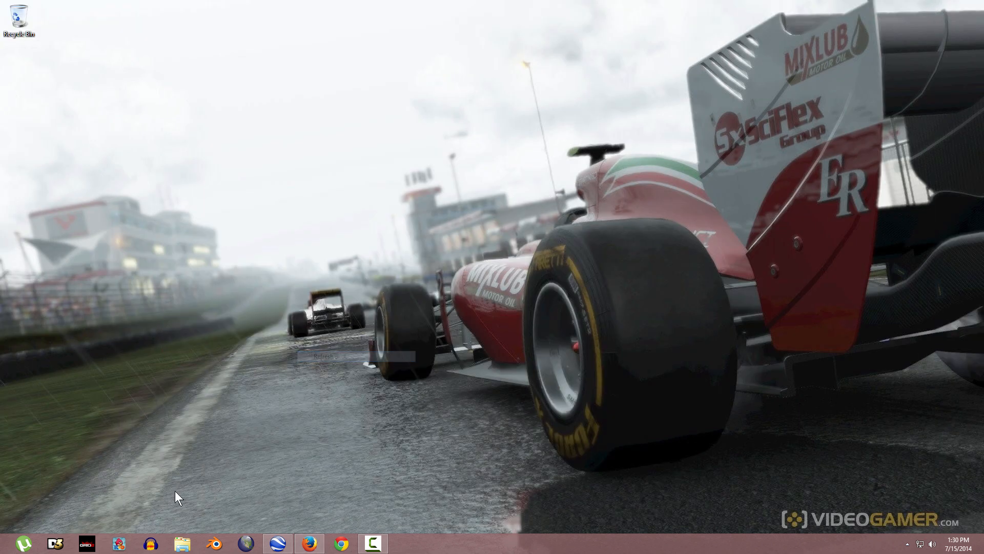
Step: Switch to File Explorer and open the Unkar delta folder in Downloads
{"action": "left_click", "coordinate": [182, 543]}
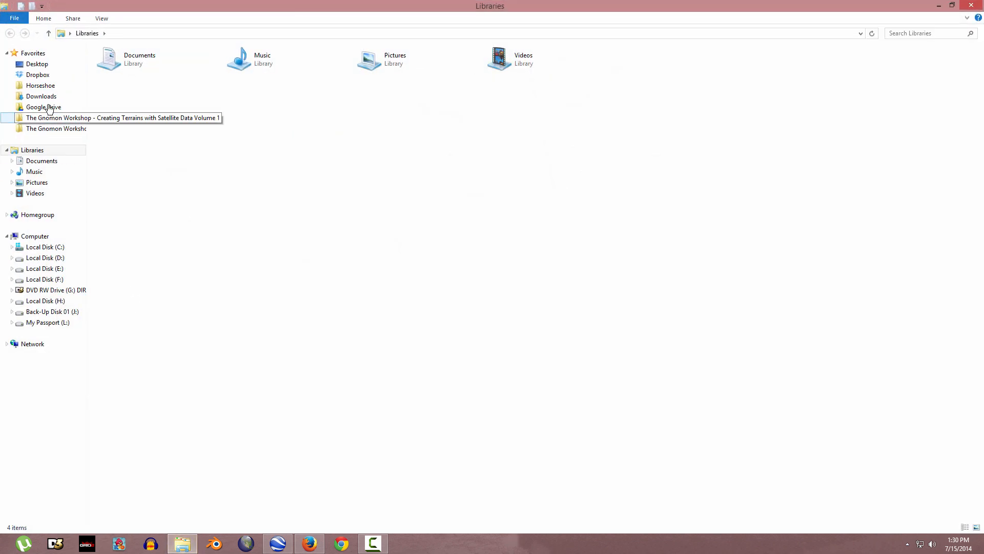
{"action": "left_click", "coordinate": [45, 97]}
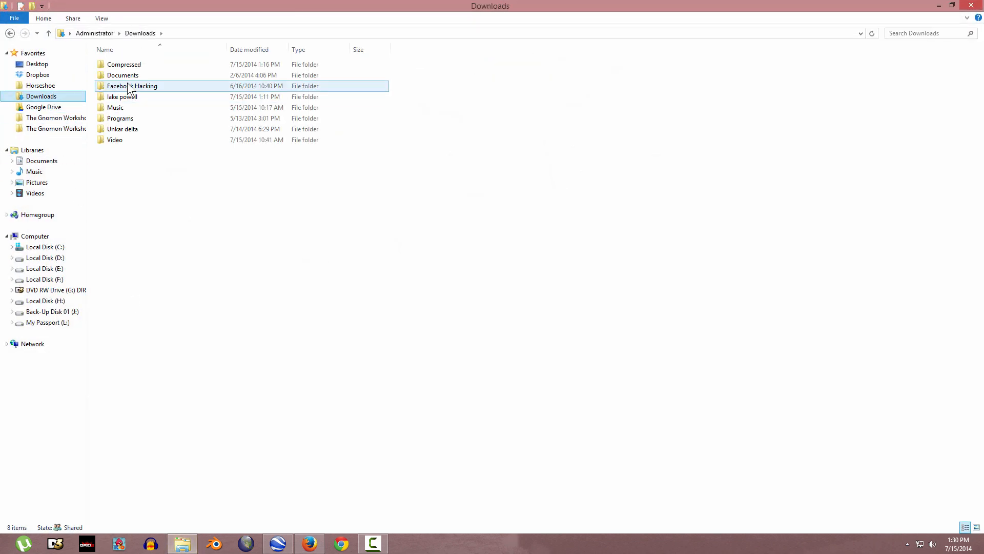
{"action": "left_click", "coordinate": [127, 131]}
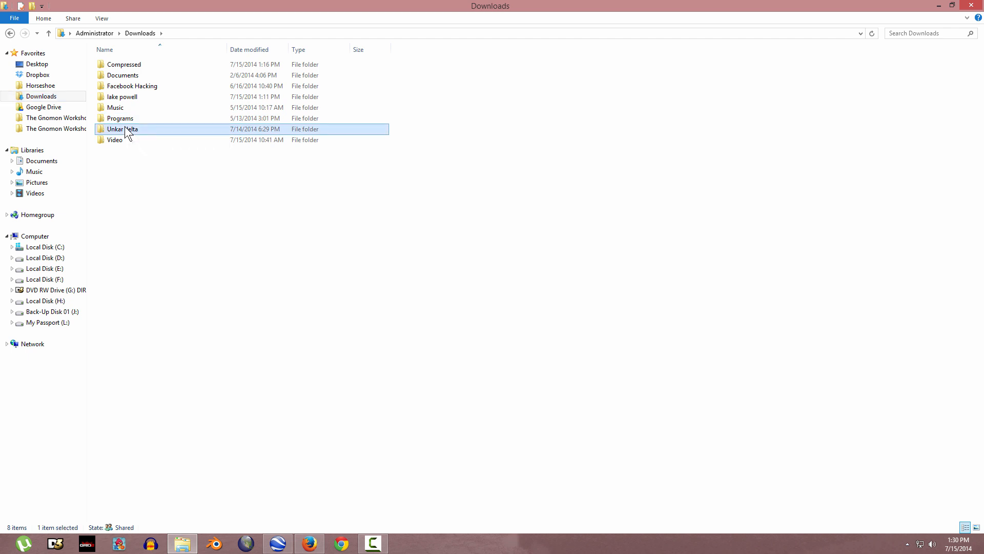
{"action": "double_click", "coordinate": [127, 130]}
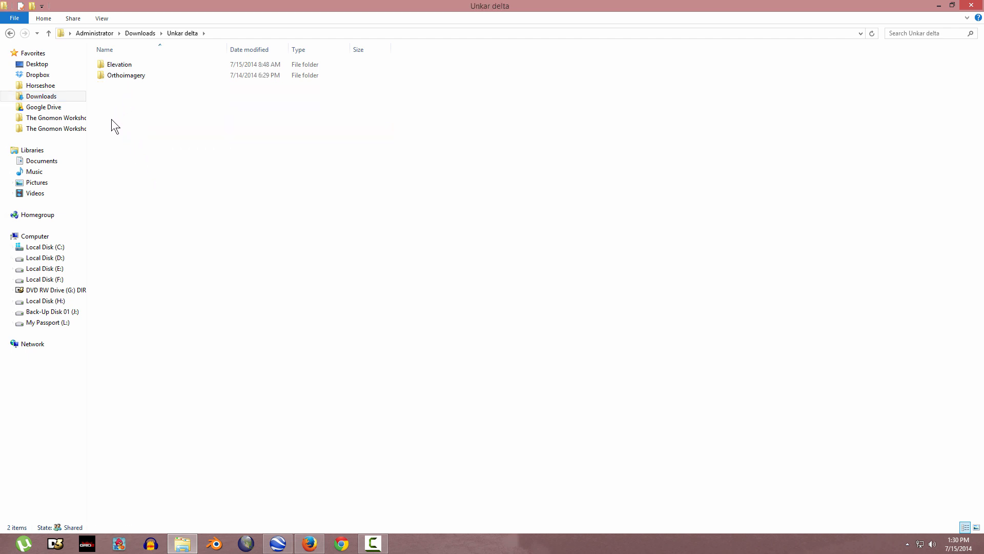
{"action": "right_click", "coordinate": [164, 161]}
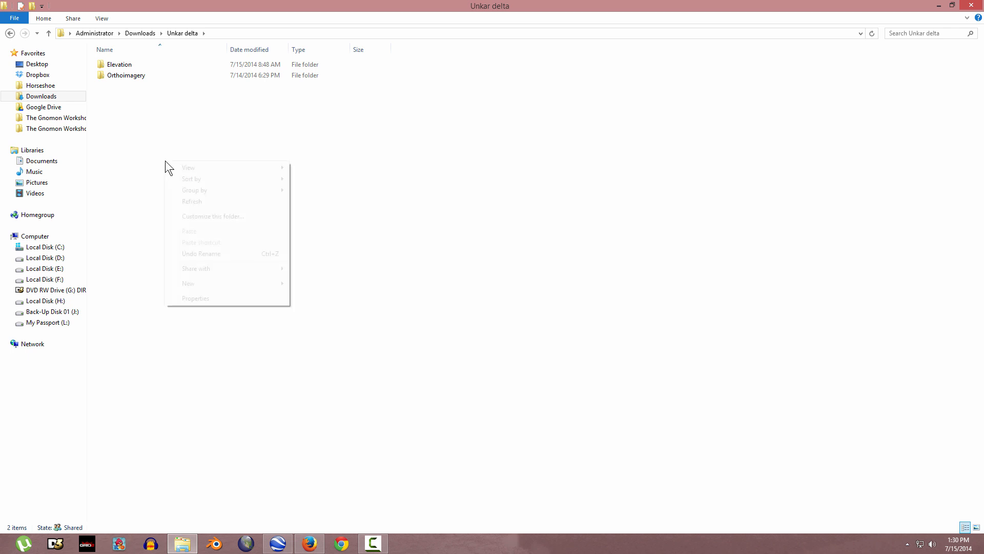
{"action": "left_click", "coordinate": [193, 200]}
{"action": "right_click", "coordinate": [226, 174]}
{"action": "left_click", "coordinate": [245, 215]}
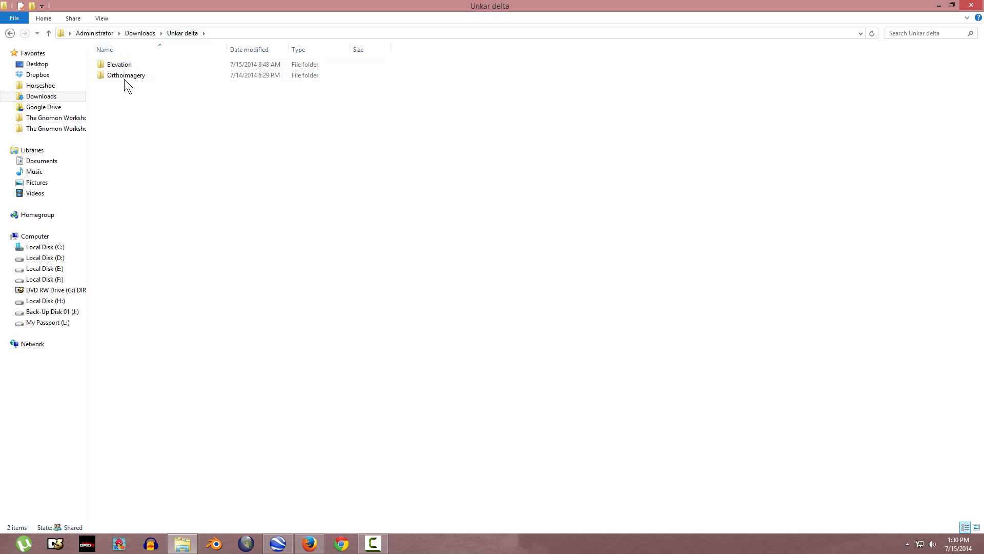
Step: Look over the JP2 files in the Orthoimagery folder and return to the Unkar delta folder
{"action": "left_click", "coordinate": [125, 66]}
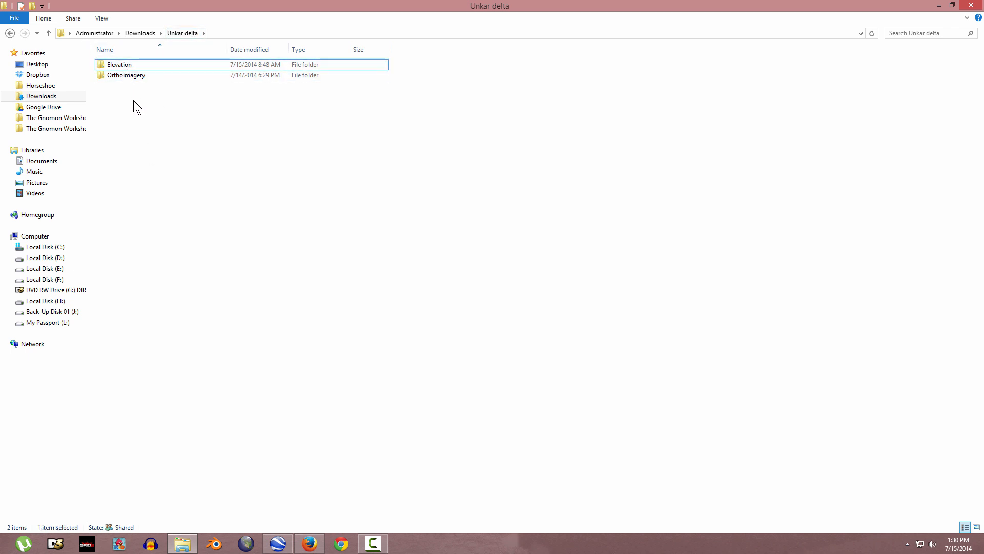
{"action": "double_click", "coordinate": [122, 75]}
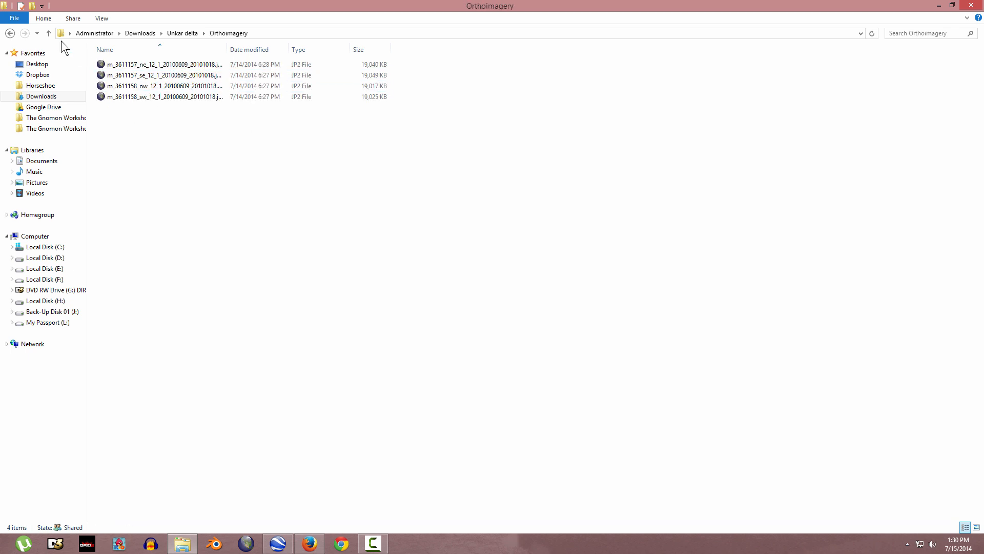
{"action": "left_click", "coordinate": [50, 35]}
Step: Open the extracted n37w112 folder inside Elevation and inspect the details of its grdn37w112_13 folder
{"action": "double_click", "coordinate": [122, 65]}
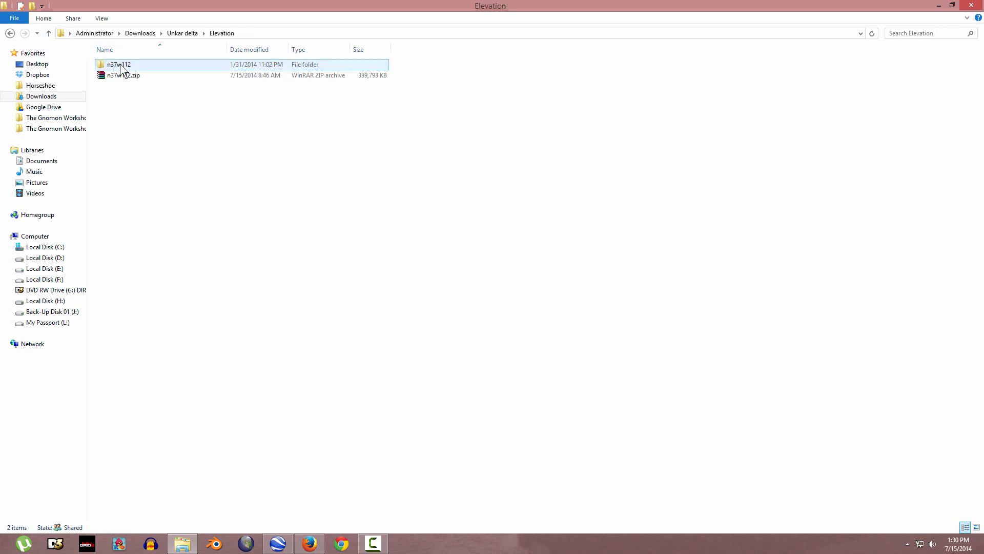
{"action": "left_click", "coordinate": [137, 77]}
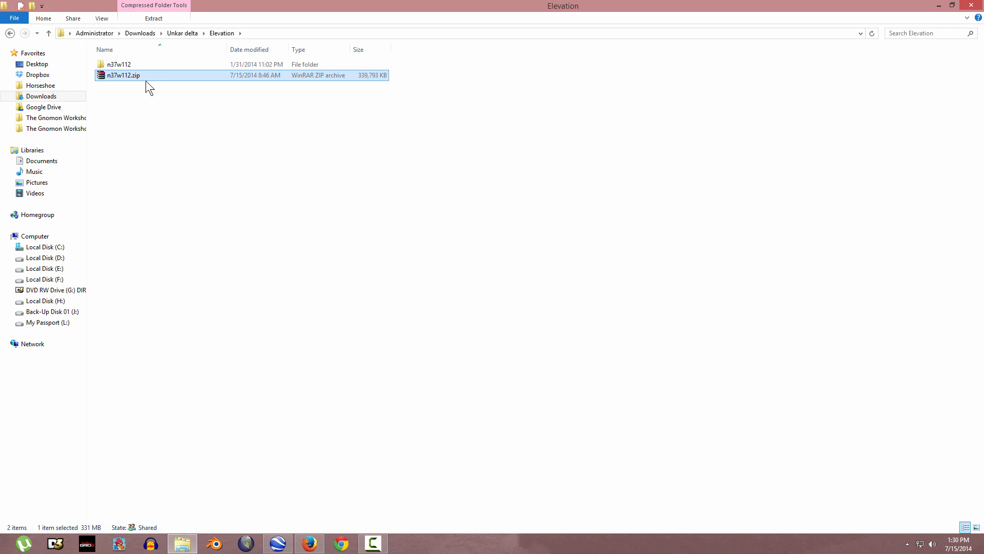
{"action": "double_click", "coordinate": [119, 66]}
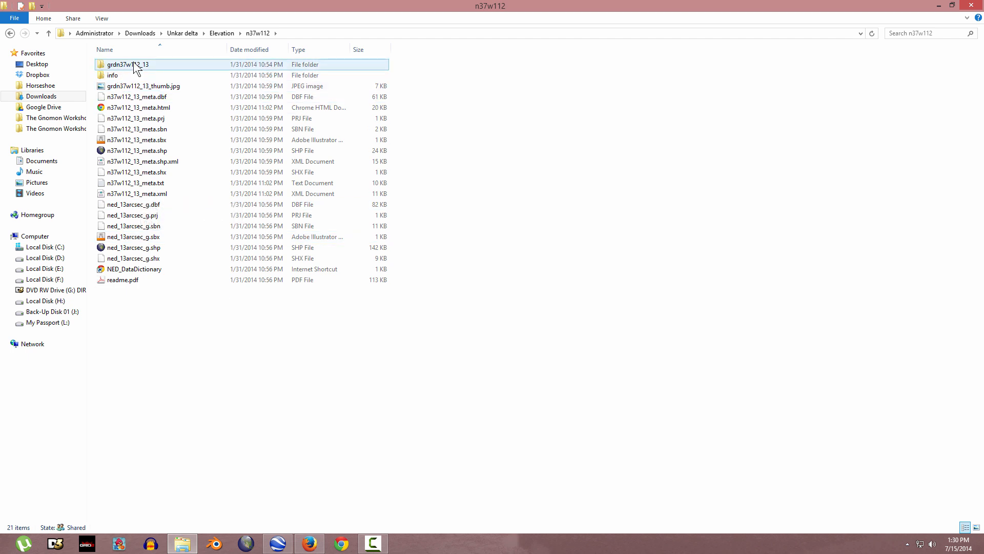
{"action": "mouse_move", "coordinate": [134, 65]}
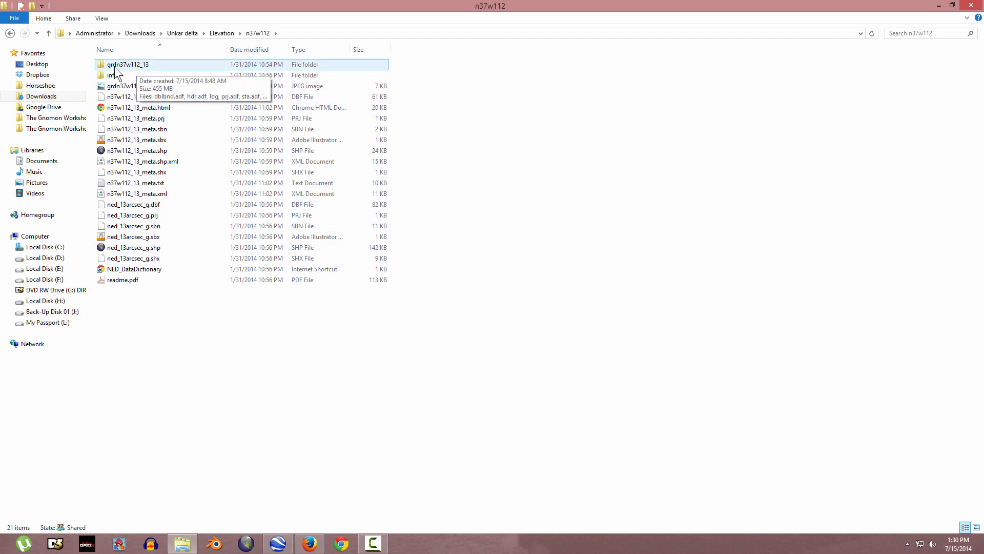
Step: Open the grdn37w112_13 folder and inspect the large w001001.adf elevation file
{"action": "double_click", "coordinate": [127, 69]}
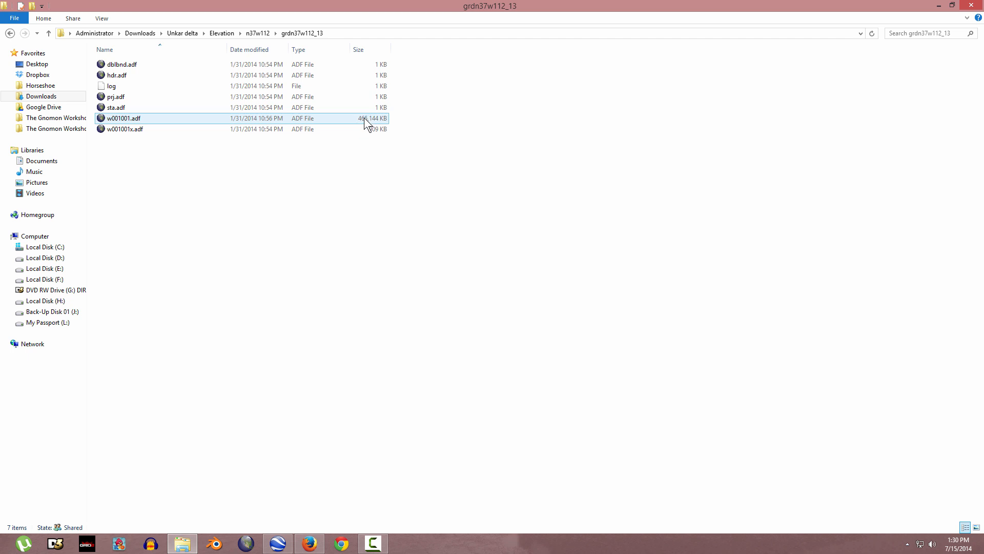
{"action": "left_click", "coordinate": [343, 120]}
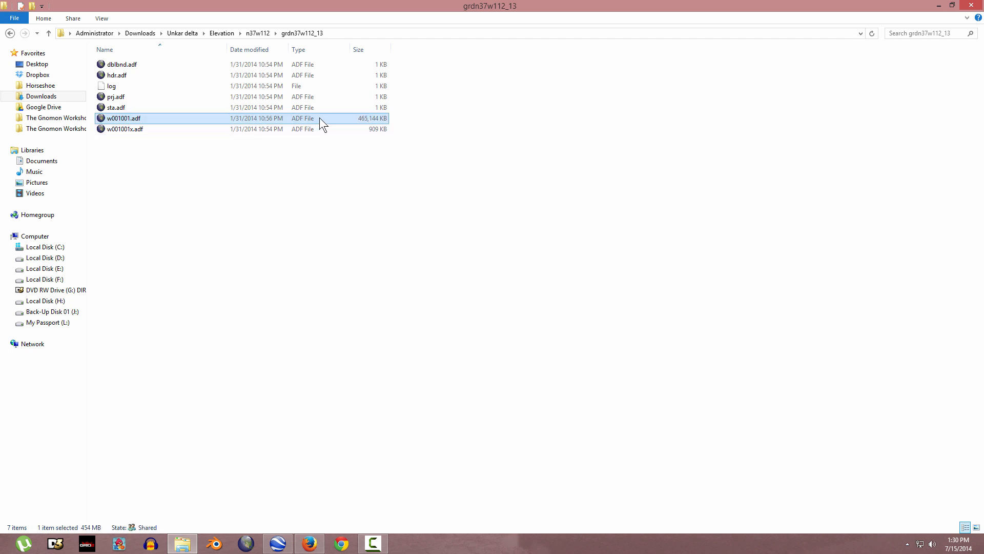
{"action": "left_click", "coordinate": [304, 205]}
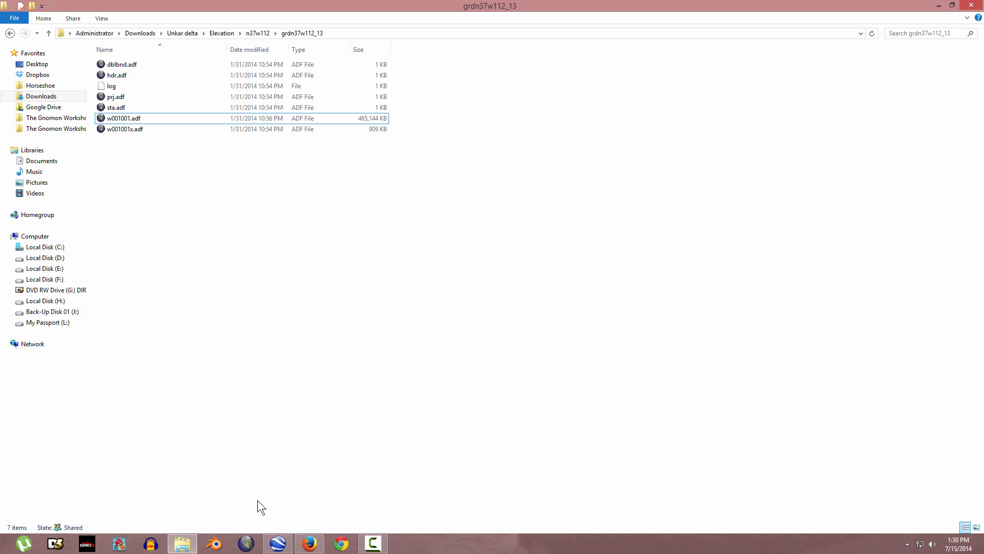
Step: Switch to Global Mapper and load w001001.adf from the grdn37w112_13 folder under Unkar delta's Elevation data
{"action": "left_click", "coordinate": [246, 543]}
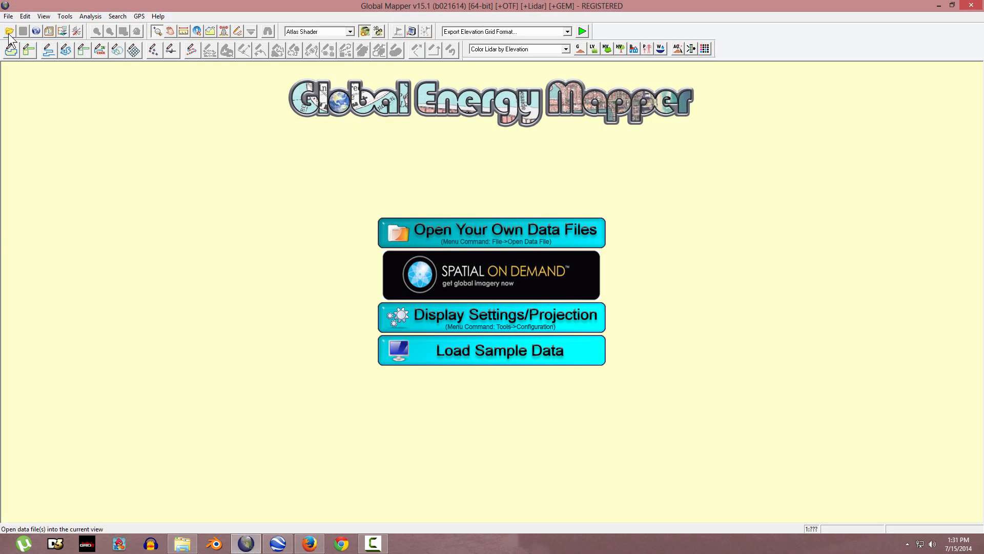
{"action": "left_click", "coordinate": [9, 32]}
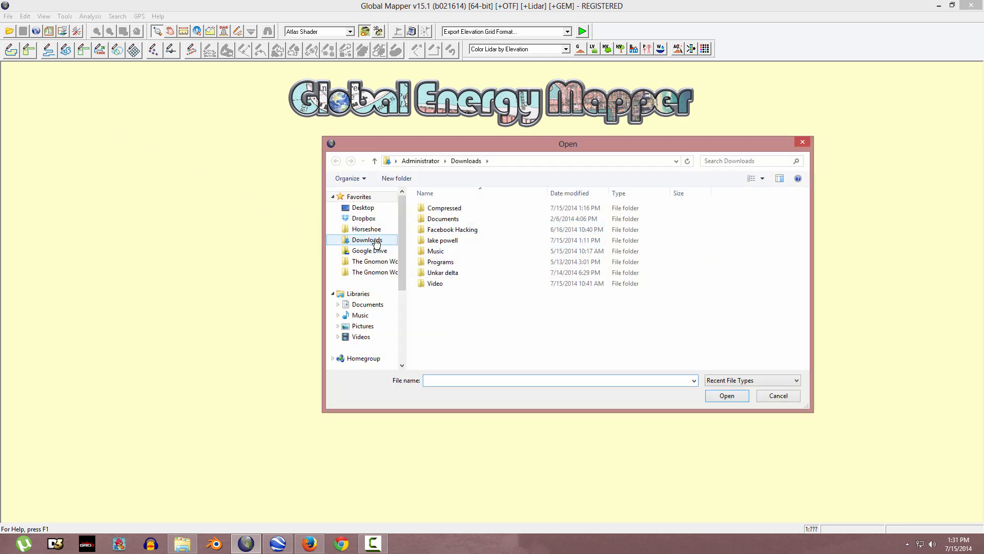
{"action": "double_click", "coordinate": [441, 272]}
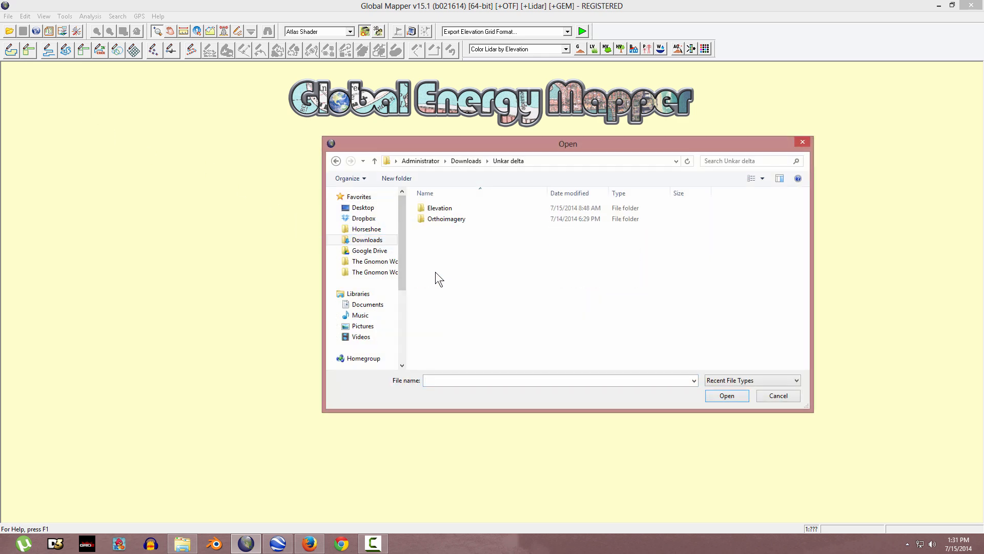
{"action": "double_click", "coordinate": [447, 208]}
{"action": "double_click", "coordinate": [444, 209]}
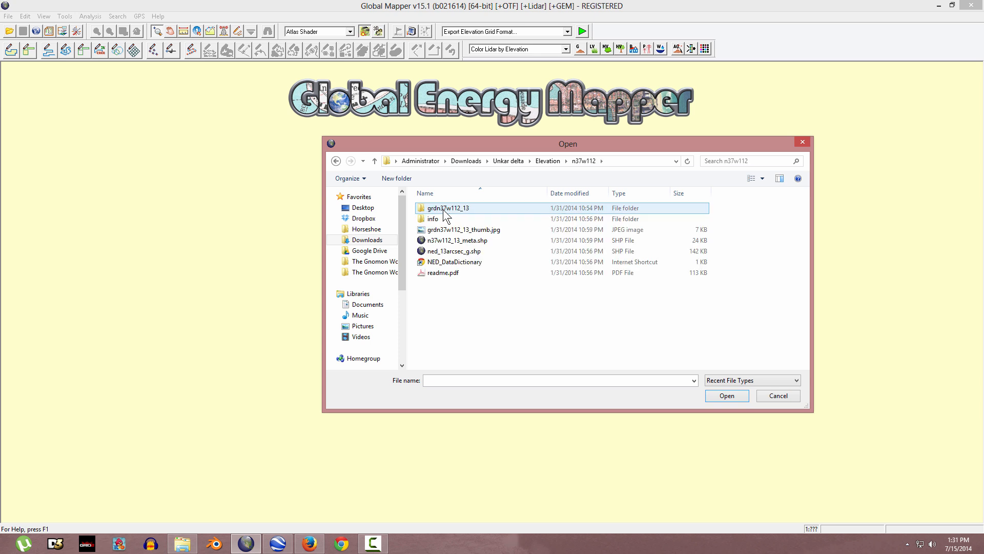
{"action": "double_click", "coordinate": [455, 209]}
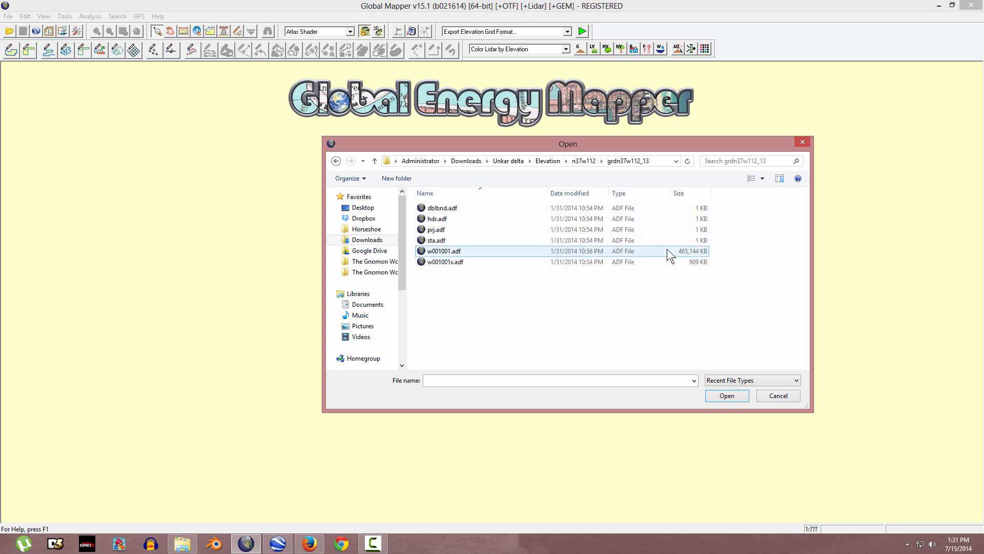
{"action": "left_click", "coordinate": [605, 254]}
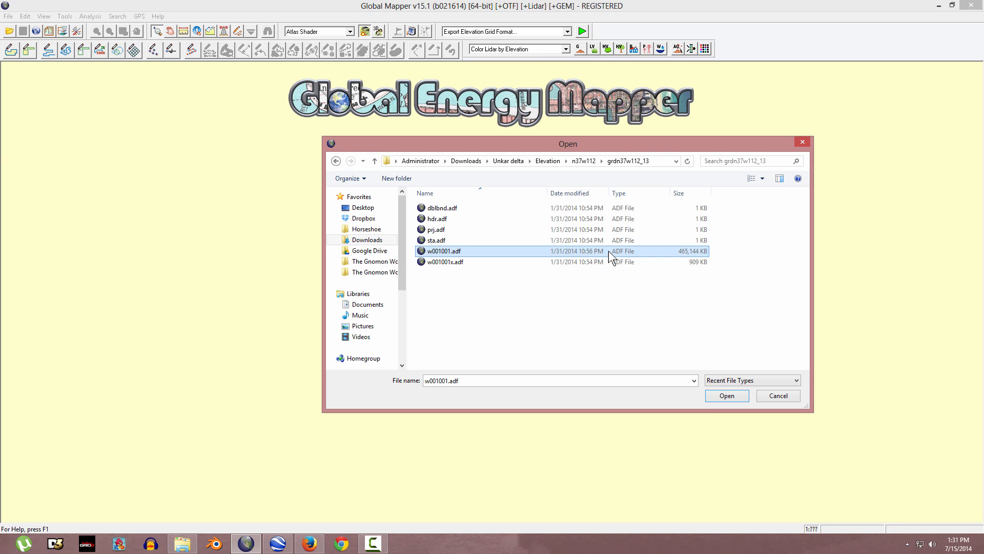
{"action": "left_click", "coordinate": [733, 395]}
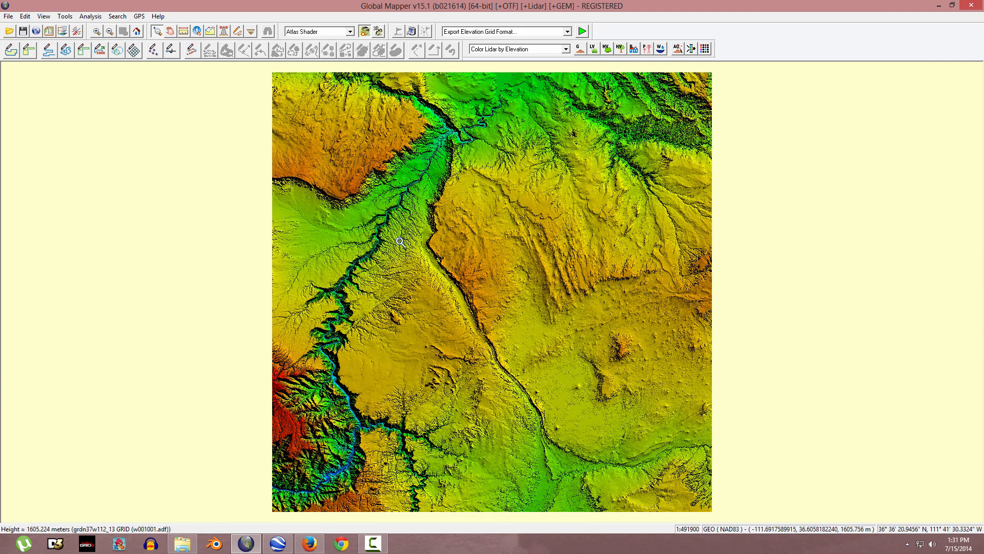
Step: Load all four JP2 images from the Unkar delta Orthoimagery folder over the elevation data
{"action": "mouse_move", "coordinate": [420, 395]}
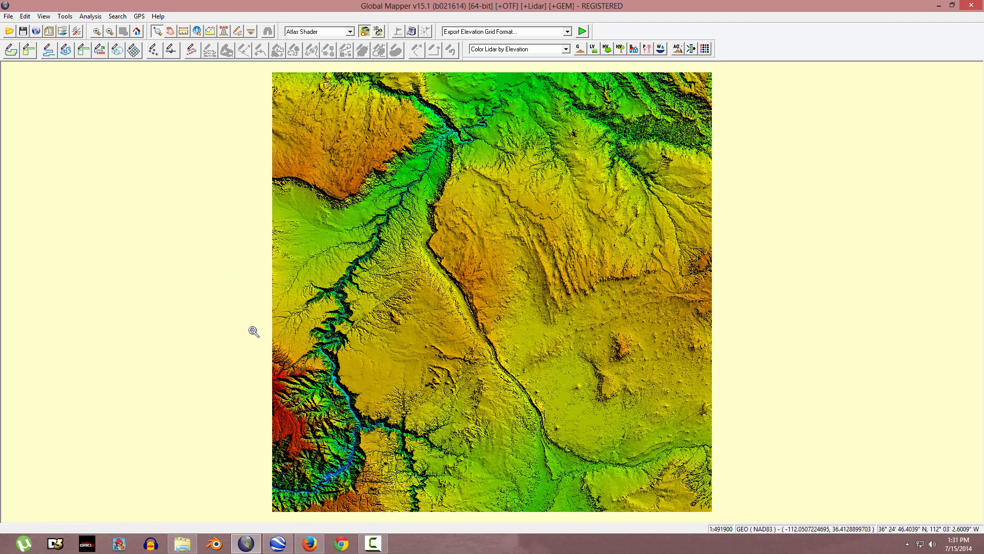
{"action": "left_click", "coordinate": [12, 33]}
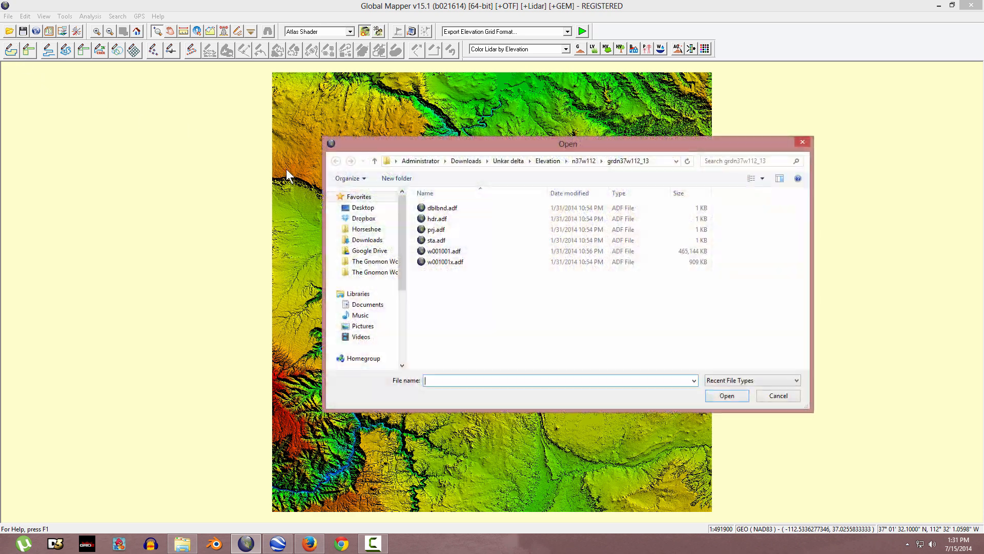
{"action": "left_click", "coordinate": [375, 161]}
{"action": "left_click", "coordinate": [374, 161]}
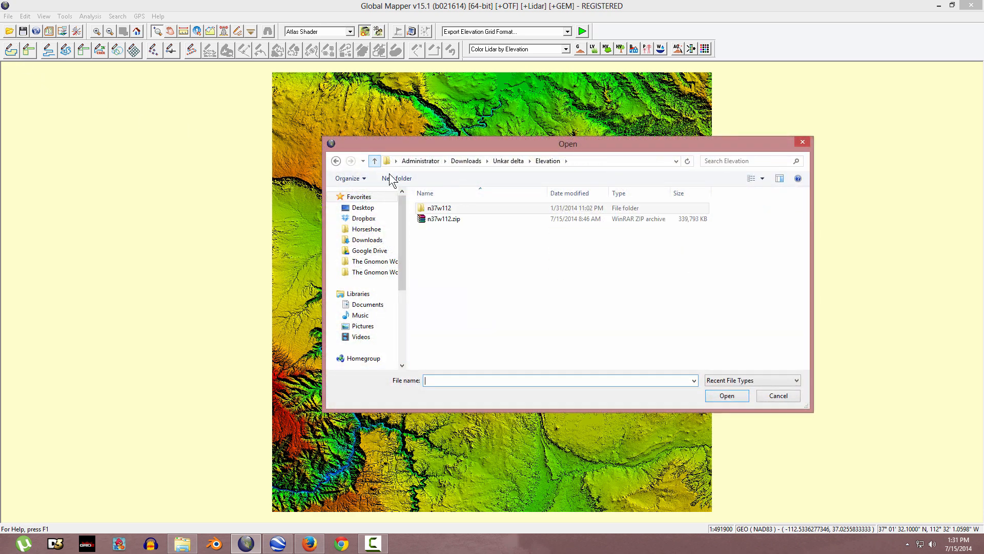
{"action": "left_click", "coordinate": [374, 161]}
{"action": "double_click", "coordinate": [435, 219]}
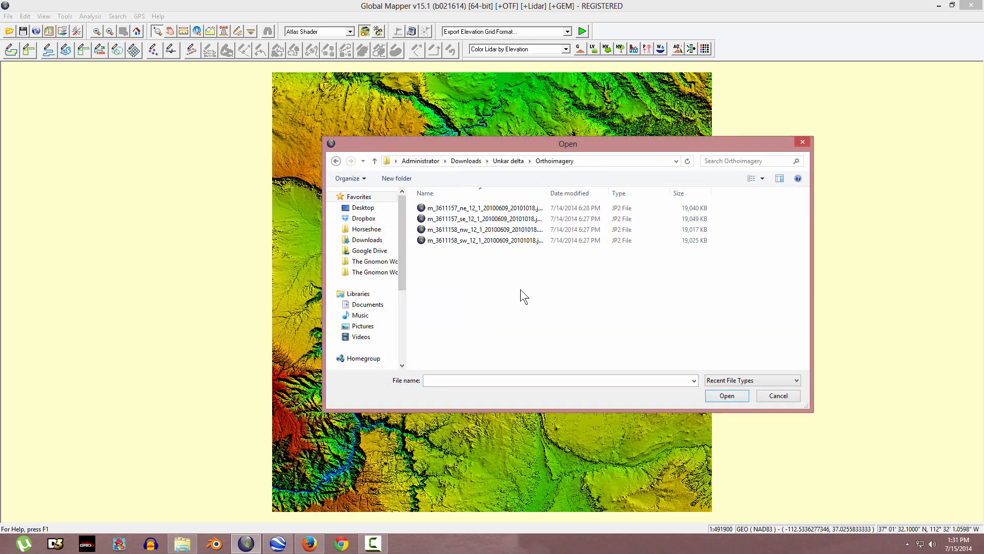
{"action": "left_click_drag", "start_coordinate": [521, 290], "coordinate": [474, 204]}
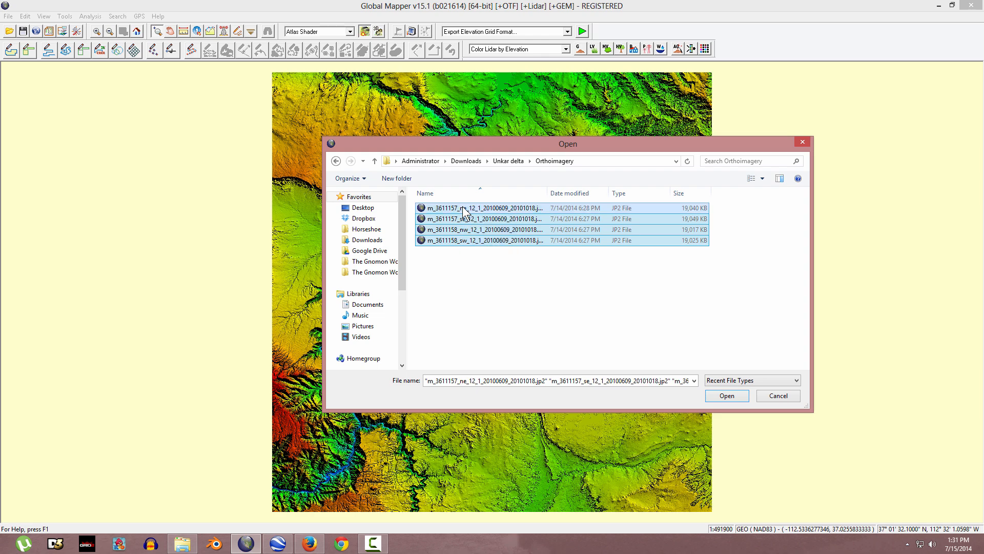
{"action": "left_click", "coordinate": [727, 396]}
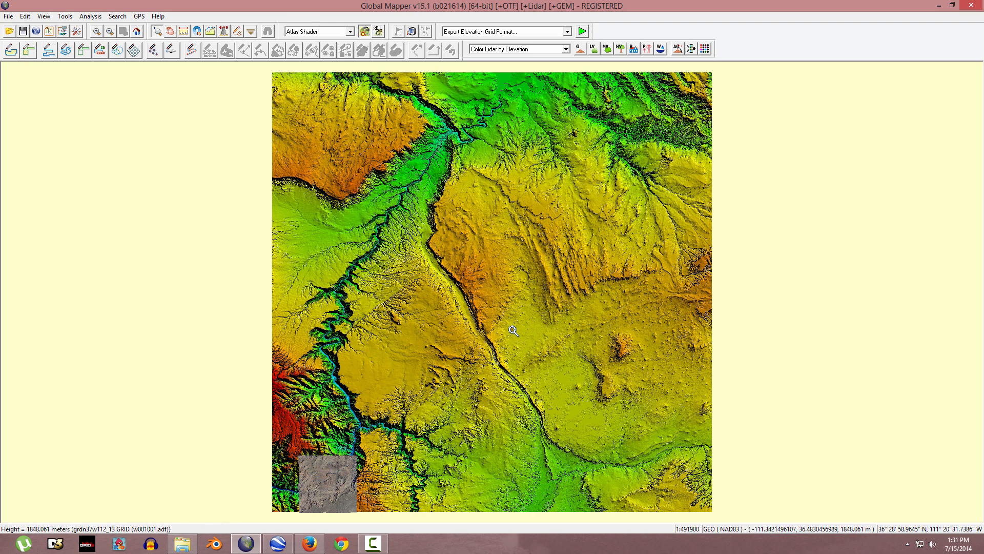
Step: Frame the river bend in the orthoimagery and start an elevation grid export in DEM format
{"action": "mouse_move", "coordinate": [485, 342]}
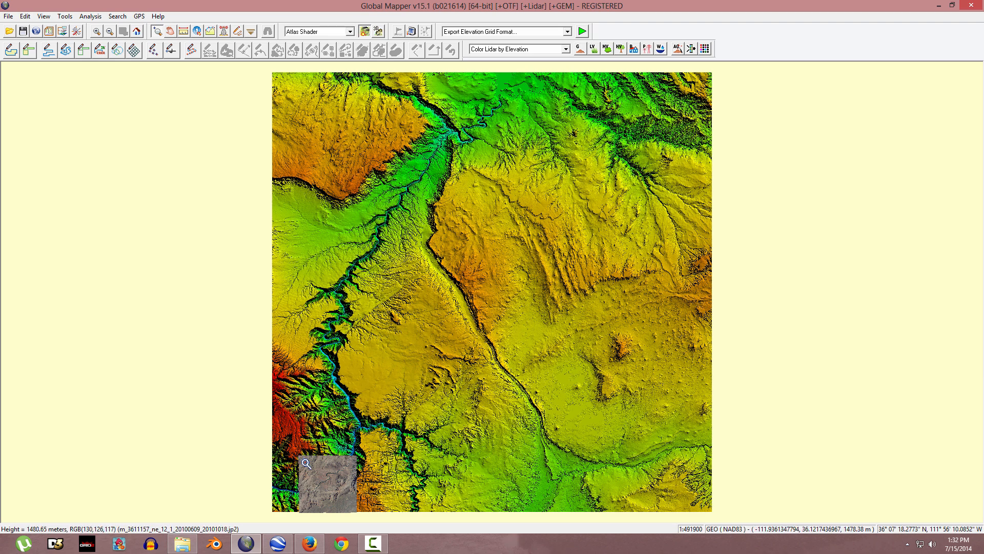
{"action": "left_click_drag", "start_coordinate": [337, 496], "coordinate": [339, 499]}
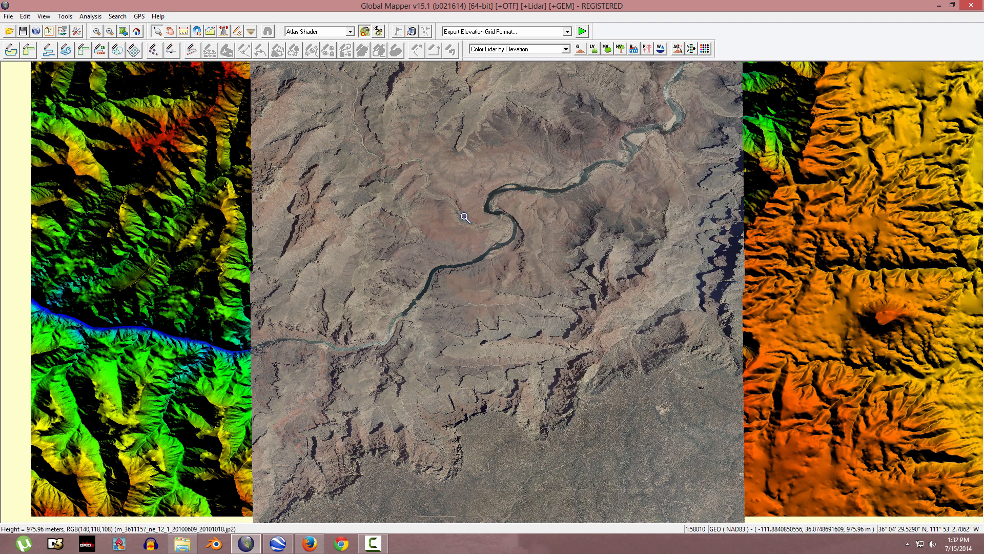
{"action": "left_click_drag", "start_coordinate": [430, 123], "coordinate": [628, 284]}
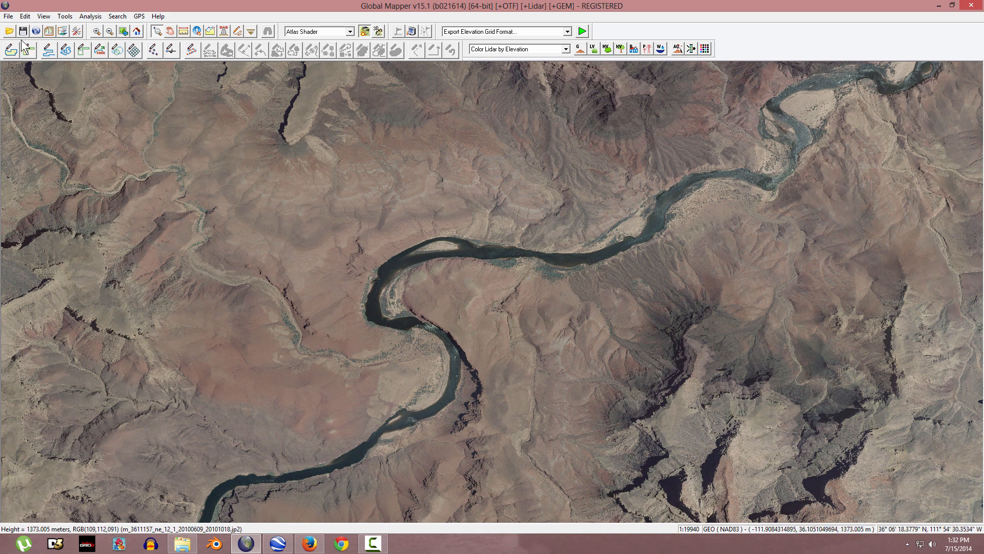
{"action": "left_click", "coordinate": [8, 16]}
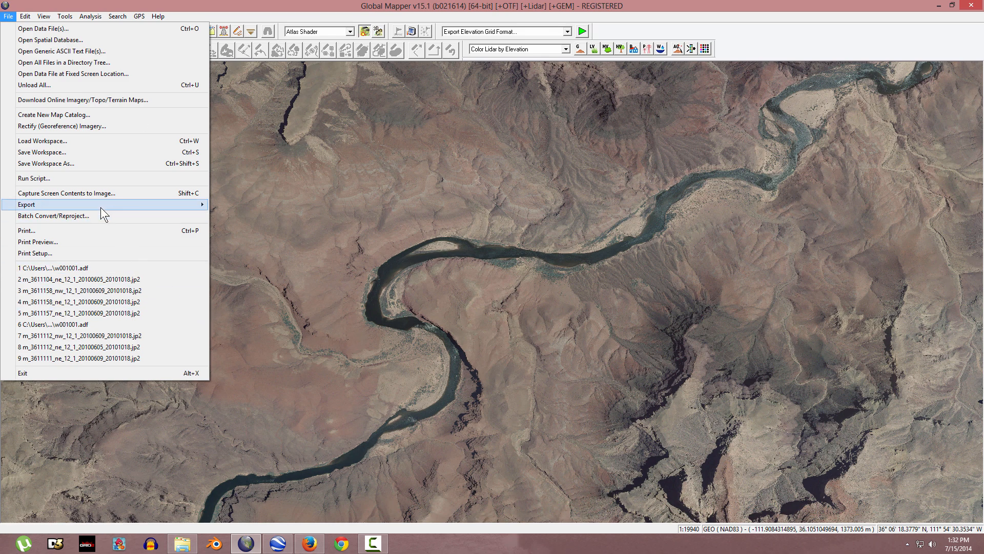
{"action": "mouse_move", "coordinate": [100, 205]}
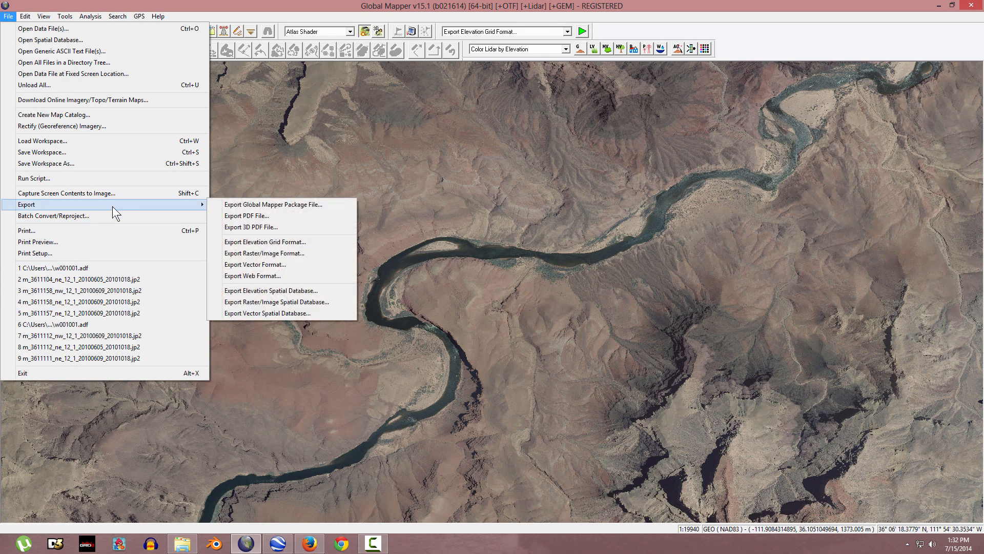
{"action": "left_click", "coordinate": [273, 243]}
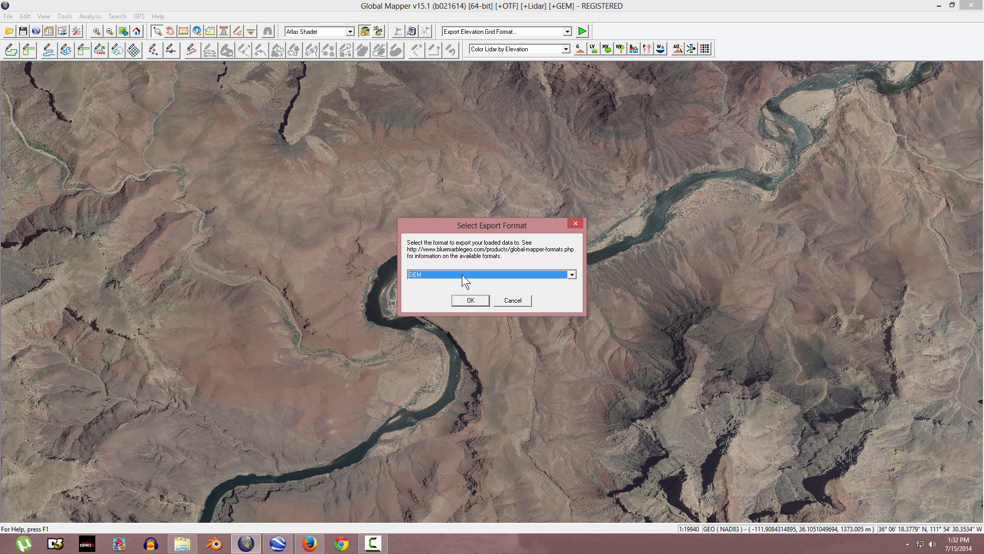
{"action": "left_click", "coordinate": [462, 275]}
{"action": "left_click", "coordinate": [454, 274]}
{"action": "left_click", "coordinate": [469, 300]}
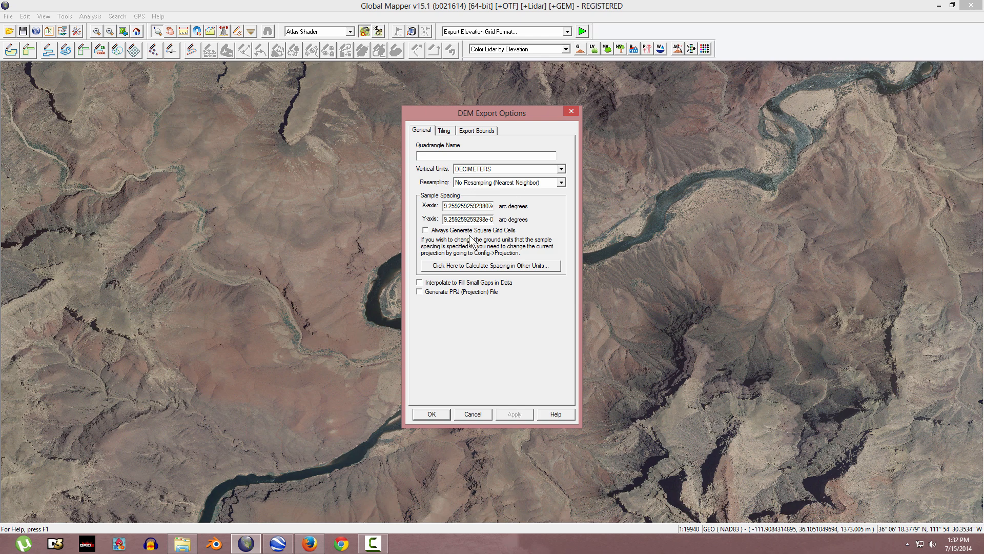
Step: Set the DEM export bounds by drawing a box about 0.040 by 0.030 degrees around the S-shaped river bend
{"action": "left_click", "coordinate": [476, 130]}
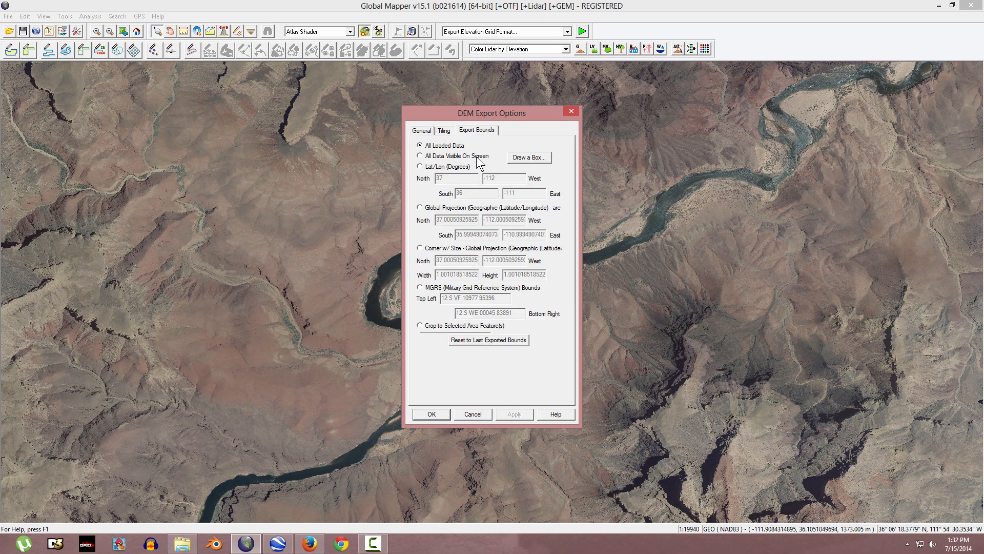
{"action": "left_click", "coordinate": [529, 158]}
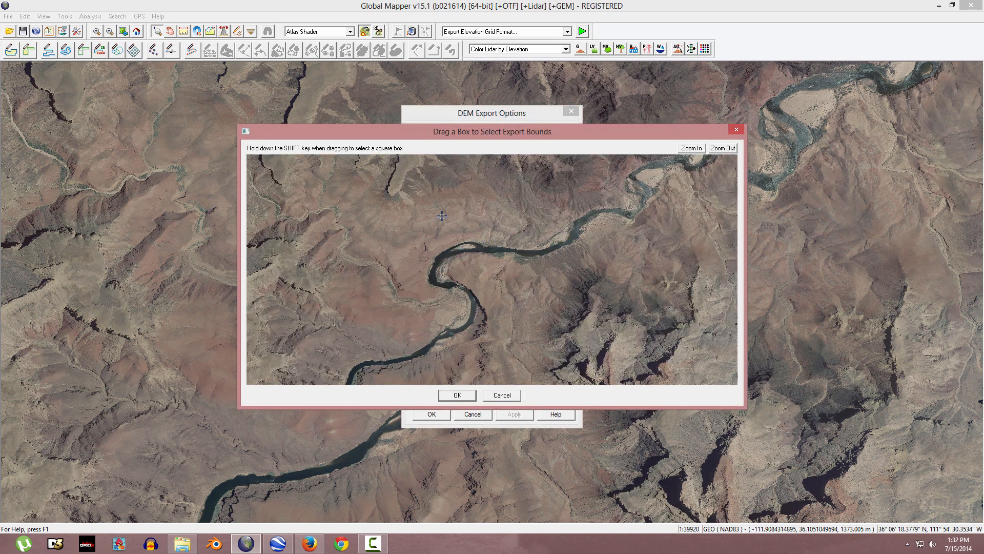
{"action": "left_click_drag", "start_coordinate": [384, 196], "coordinate": [598, 358]}
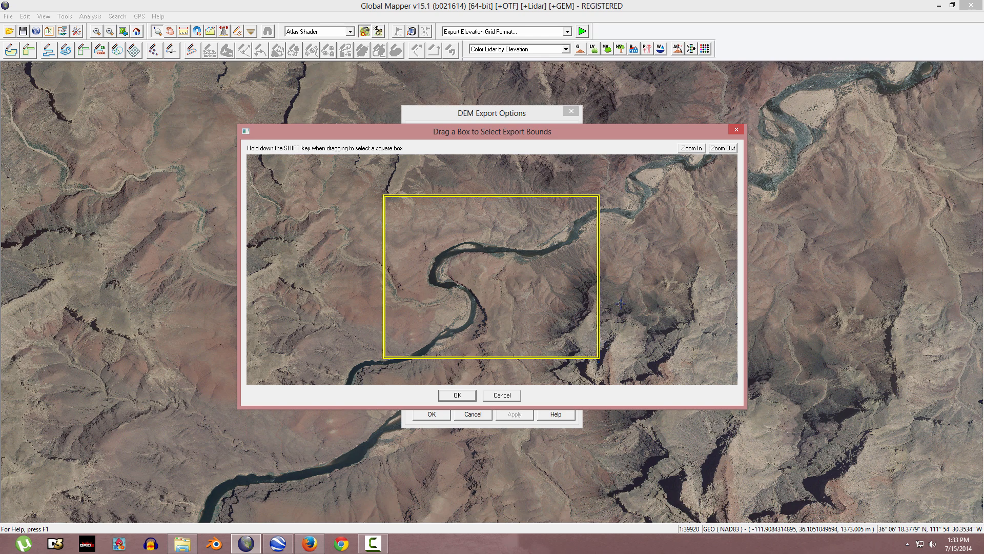
{"action": "left_click", "coordinate": [457, 395]}
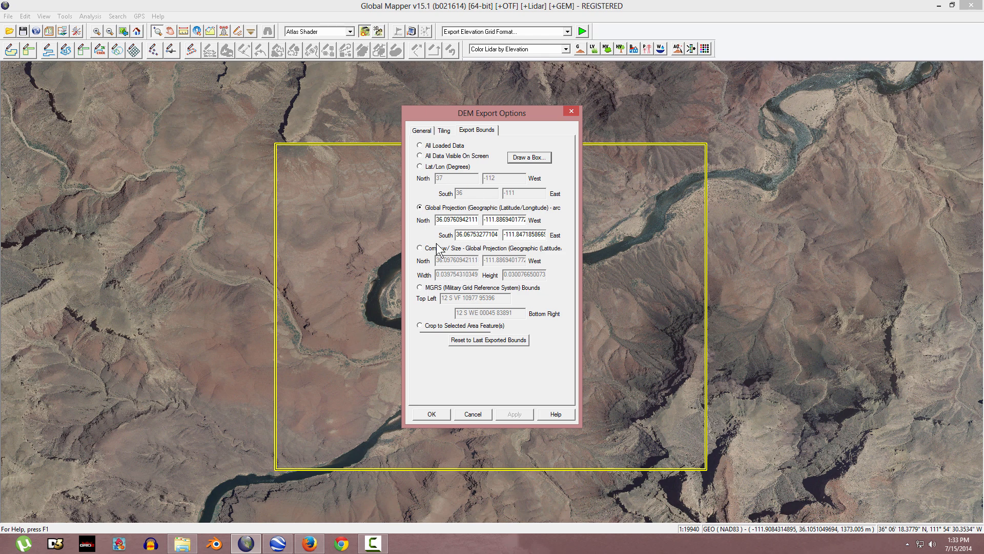
Step: Accept the DEM export options and save the file as terrain in the "how to Download and import a Real World Terrain in blender" folder on F:
{"action": "left_click", "coordinate": [428, 131]}
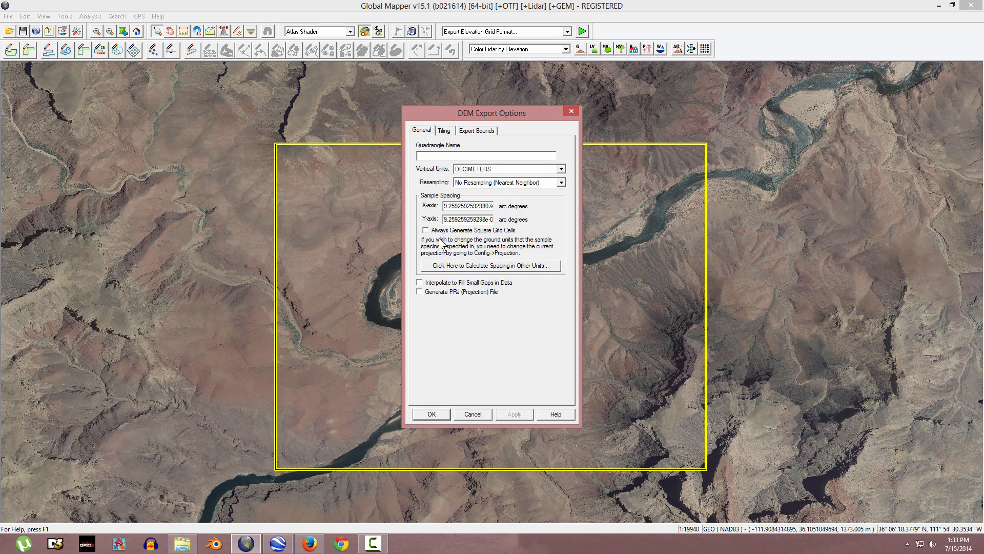
{"action": "left_click", "coordinate": [441, 415]}
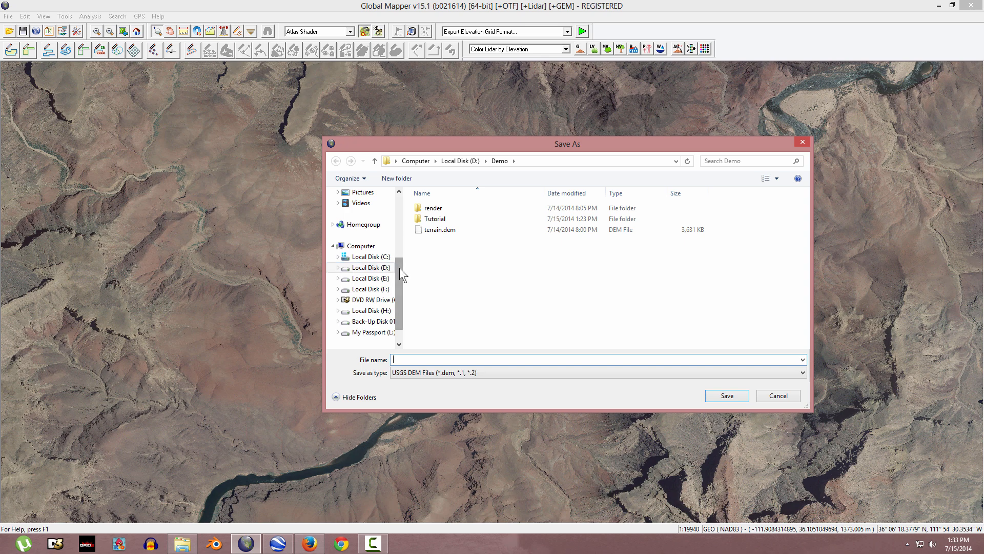
{"action": "left_click_drag", "start_coordinate": [400, 274], "coordinate": [400, 295]}
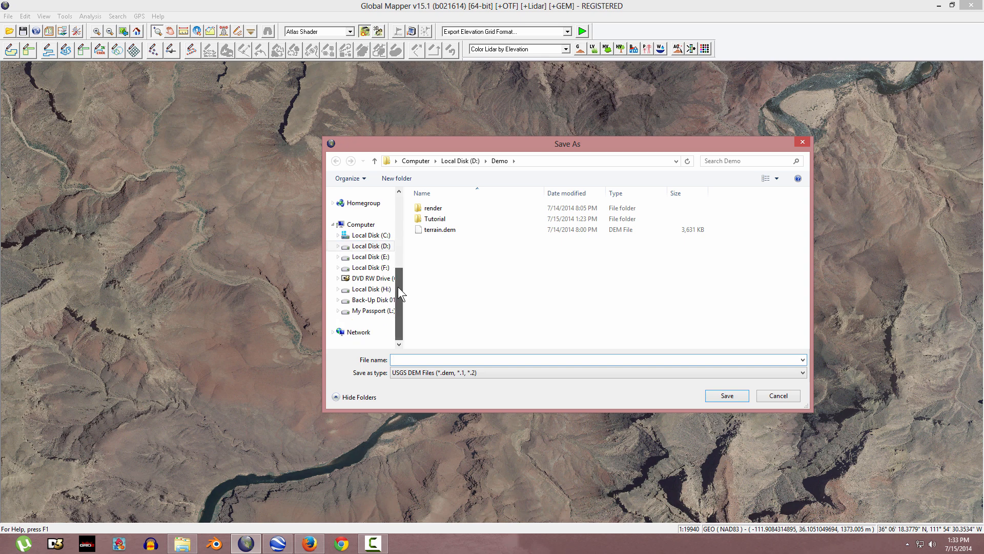
{"action": "left_click", "coordinate": [376, 267]}
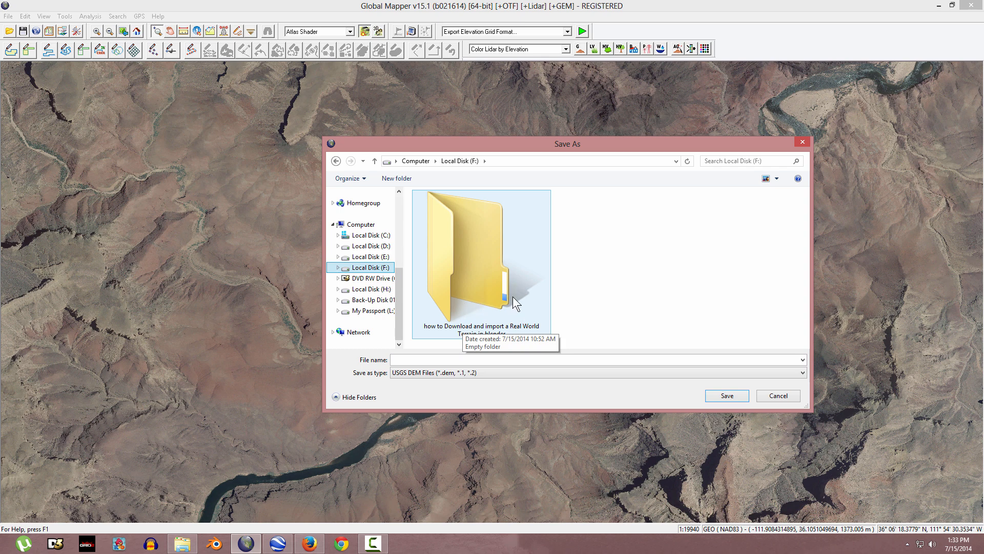
{"action": "double_click", "coordinate": [482, 303]}
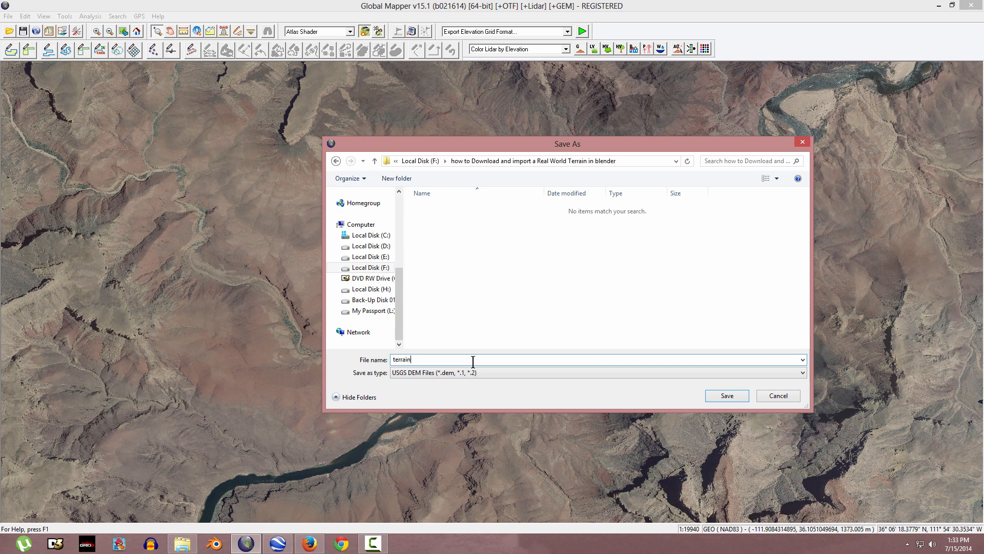
{"action": "key", "text": "Return"}
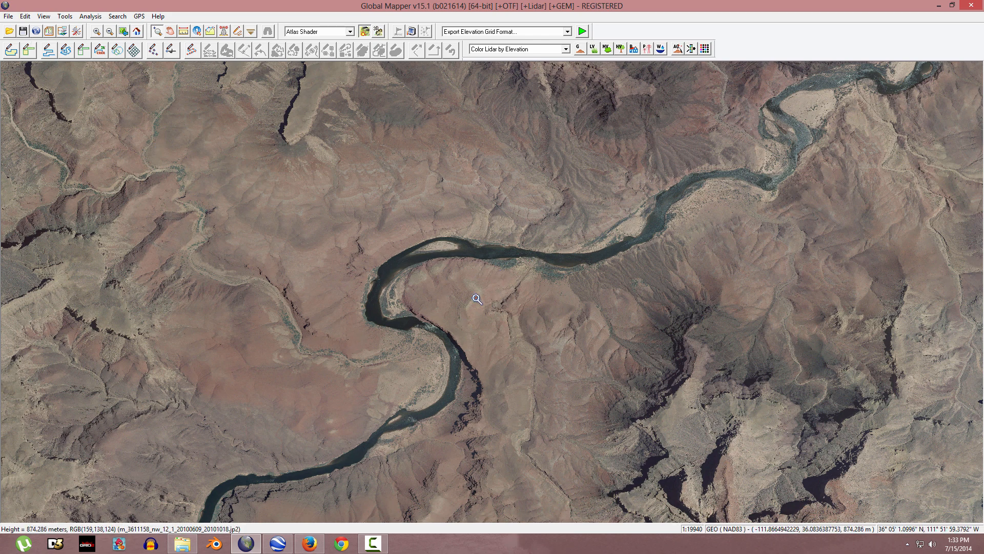
Step: Start a raster/image export of the loaded data in GeoTIFF format
{"action": "left_click", "coordinate": [8, 15]}
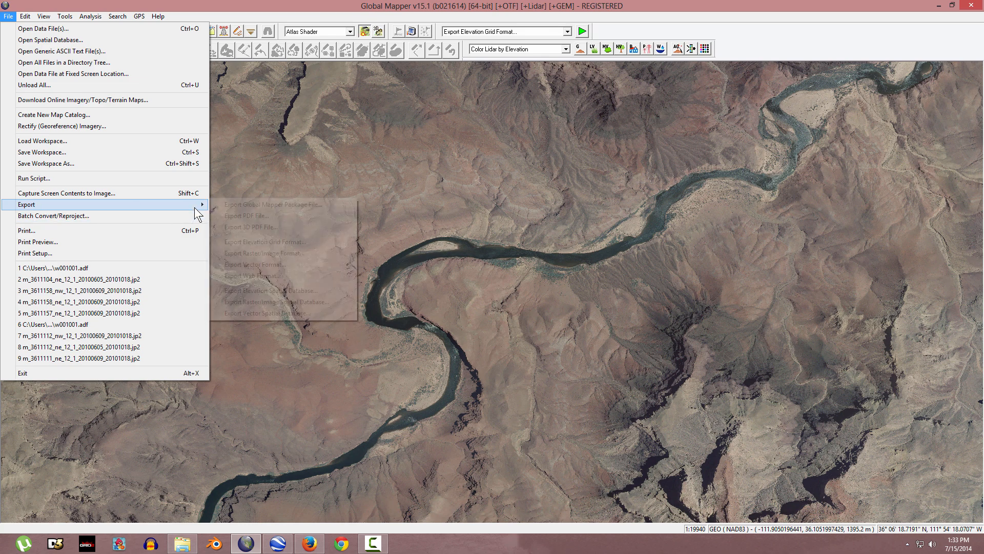
{"action": "mouse_move", "coordinate": [198, 204]}
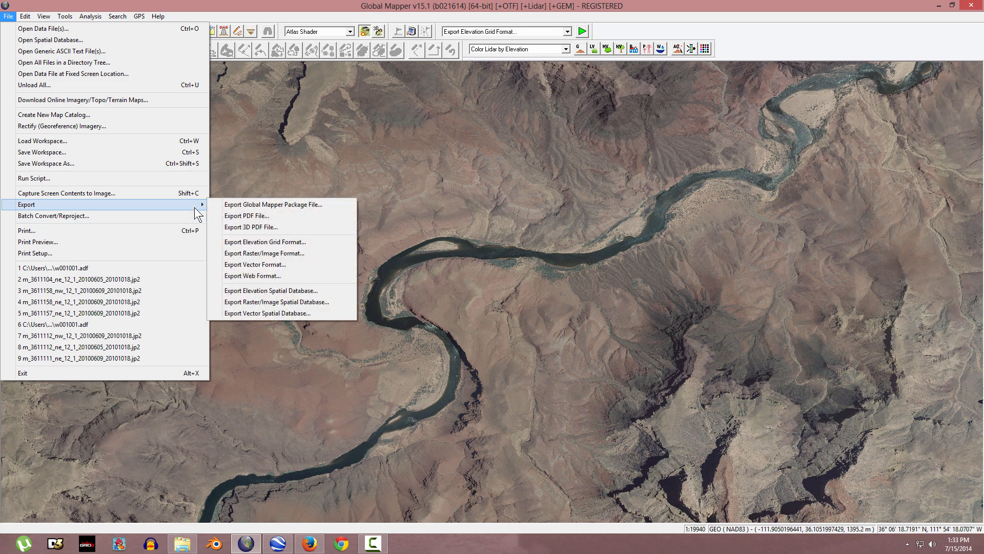
{"action": "left_click", "coordinate": [247, 253]}
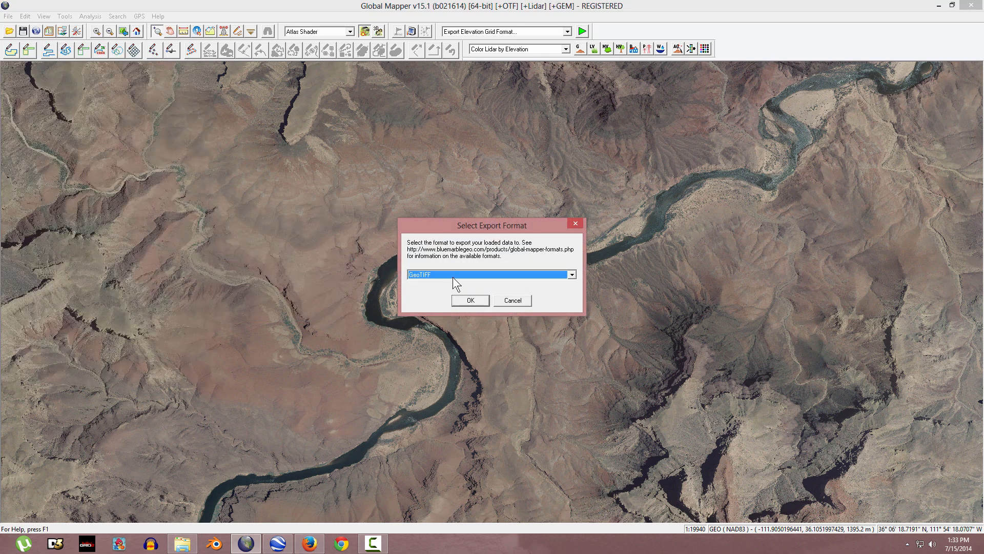
{"action": "left_click", "coordinate": [487, 275]}
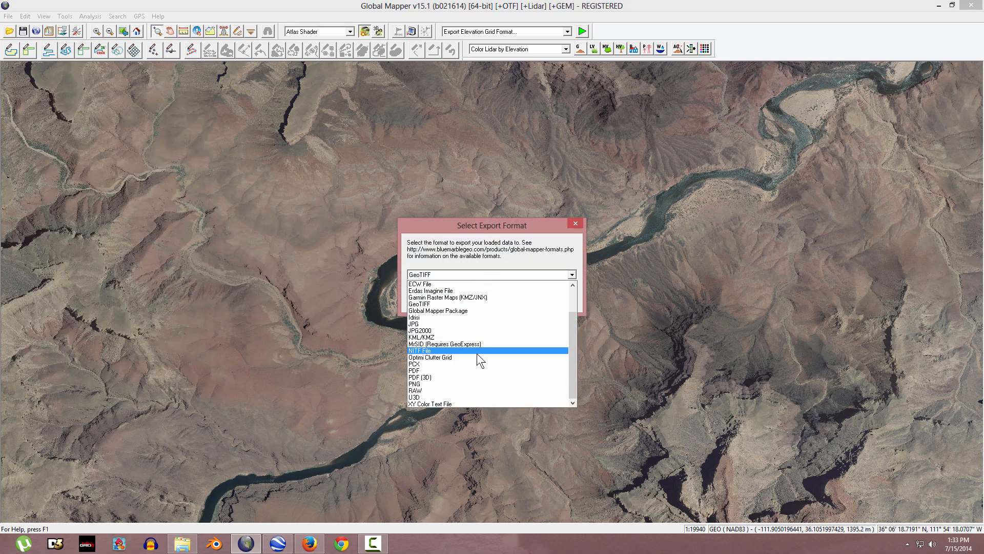
{"action": "left_click", "coordinate": [476, 281]}
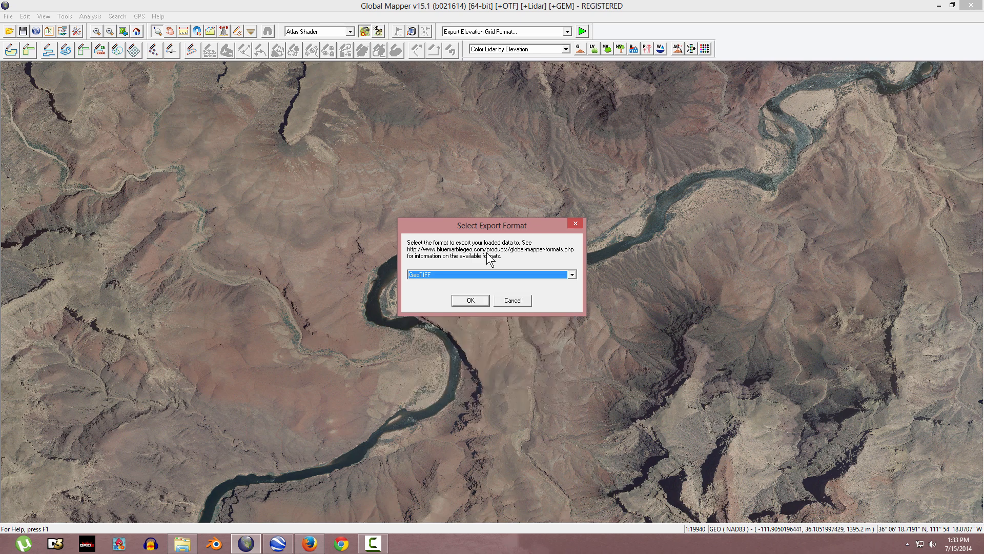
{"action": "left_click", "coordinate": [468, 301]}
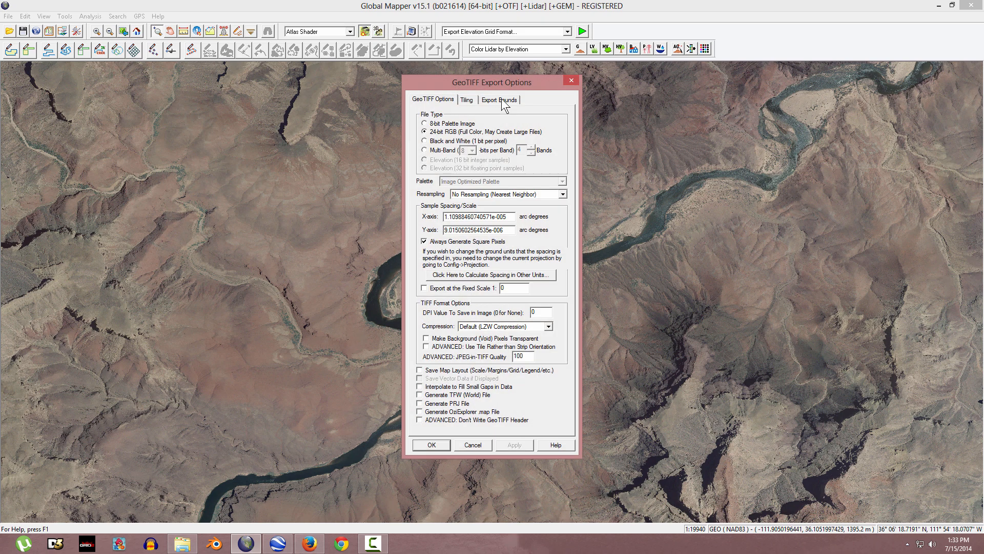
Step: Reset the GeoTIFF export bounds to the last exported bounds and move the options dialog clear of the river bend
{"action": "left_click", "coordinate": [500, 100]}
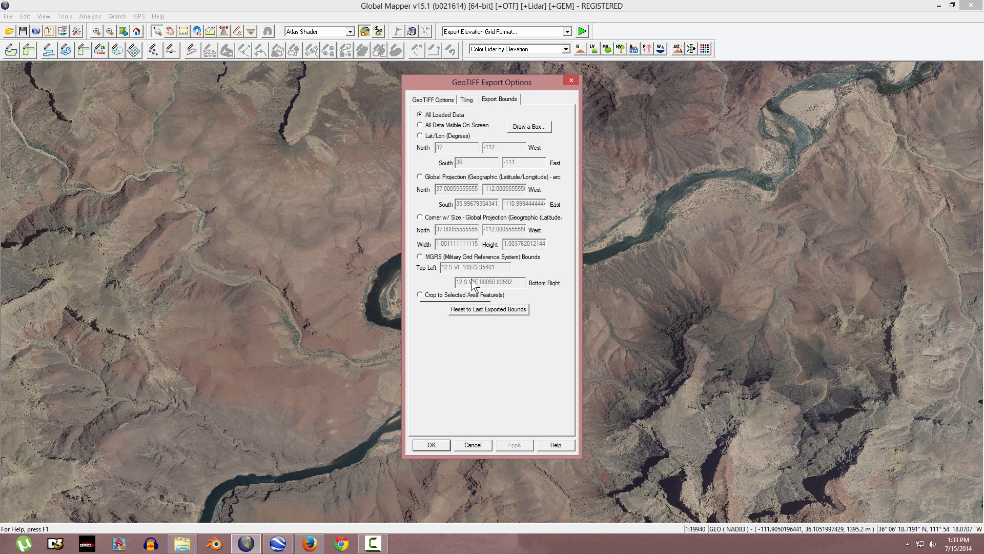
{"action": "left_click", "coordinate": [489, 309]}
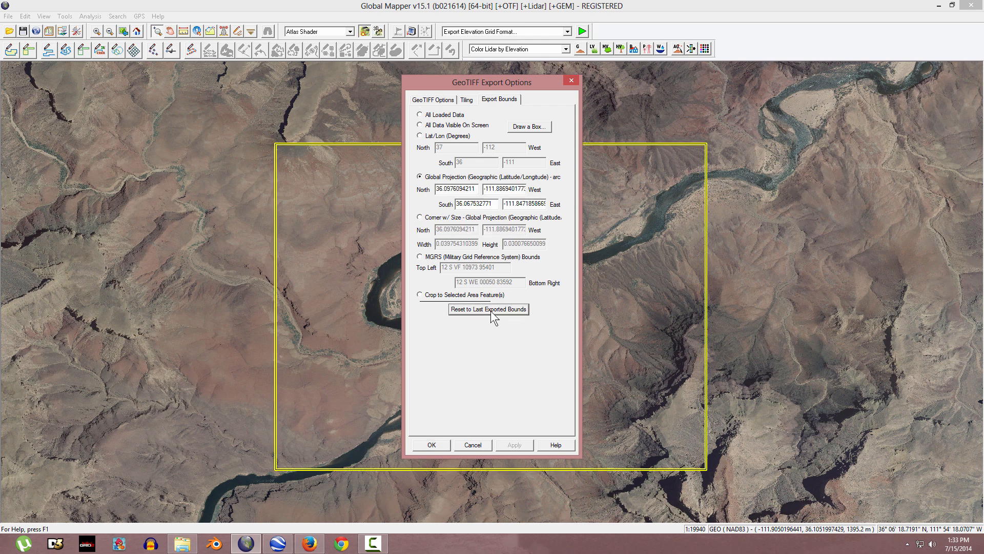
{"action": "left_click_drag", "start_coordinate": [518, 88], "coordinate": [874, 113]}
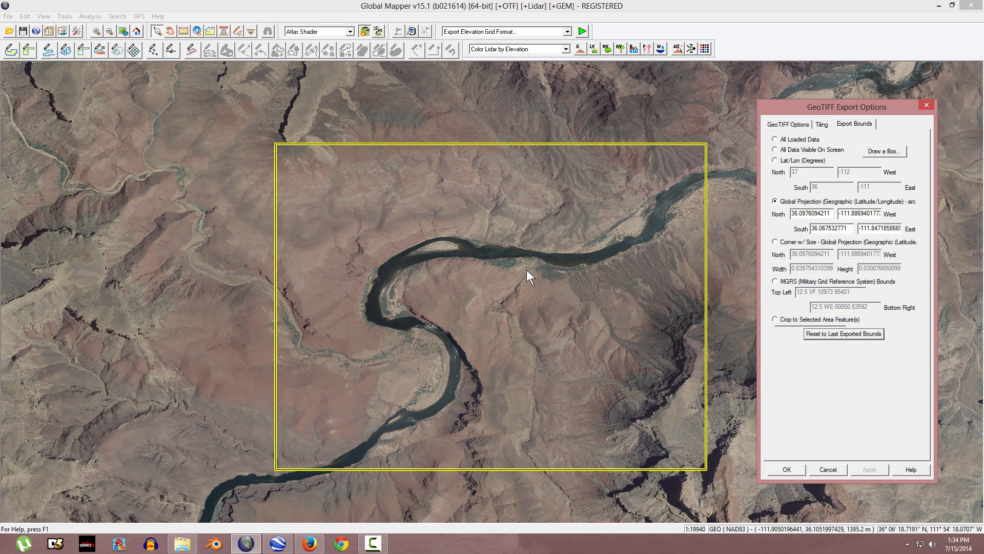
Step: Set the GeoTIFF compression to JPEG Compression and accept the export options
{"action": "left_click", "coordinate": [801, 125]}
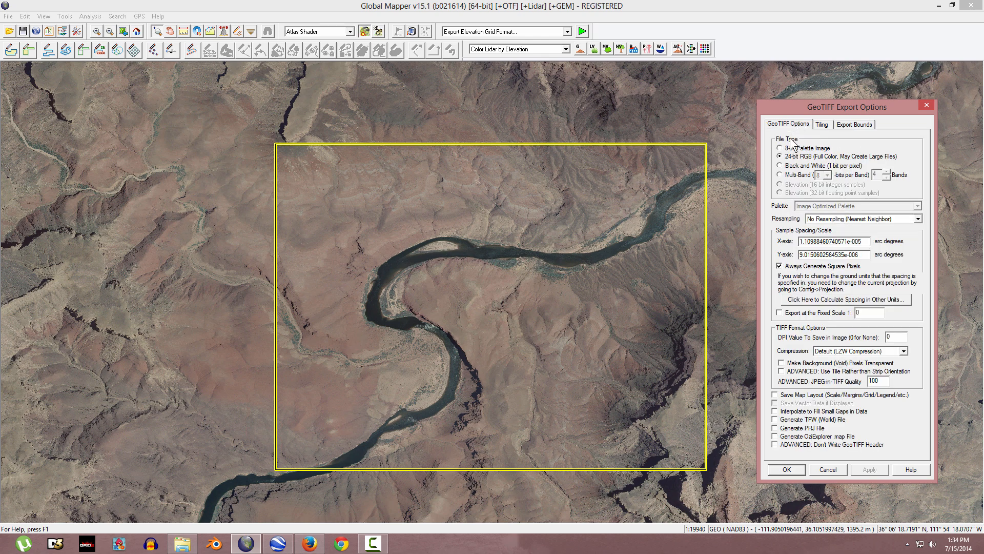
{"action": "left_click", "coordinate": [846, 352]}
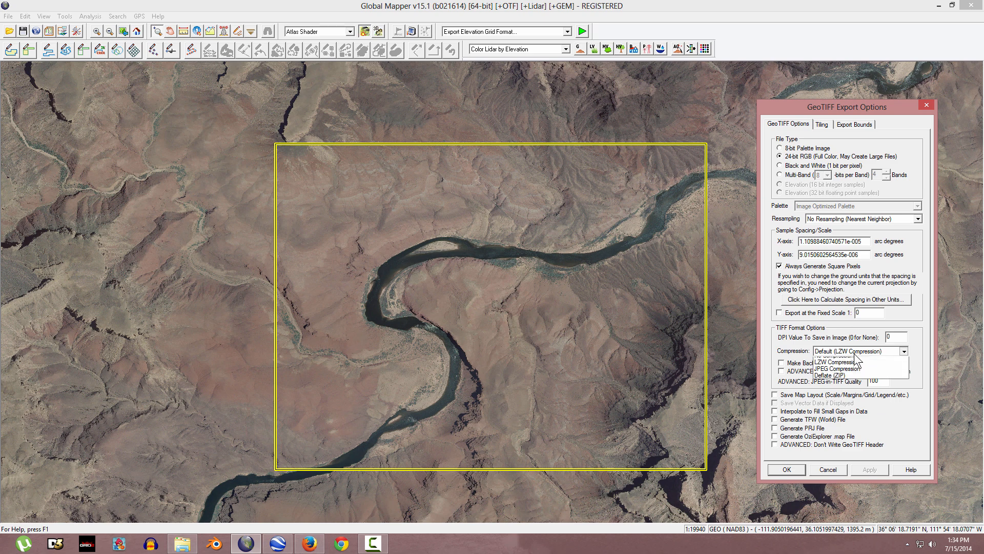
{"action": "left_click", "coordinate": [798, 352]}
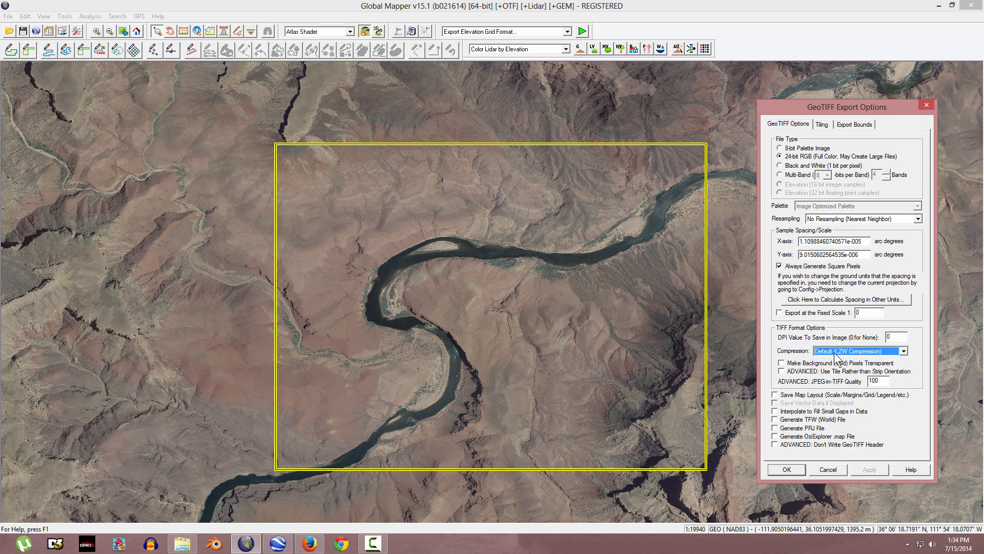
{"action": "left_click", "coordinate": [845, 352]}
{"action": "left_click", "coordinate": [842, 367]}
{"action": "left_click", "coordinate": [787, 470]}
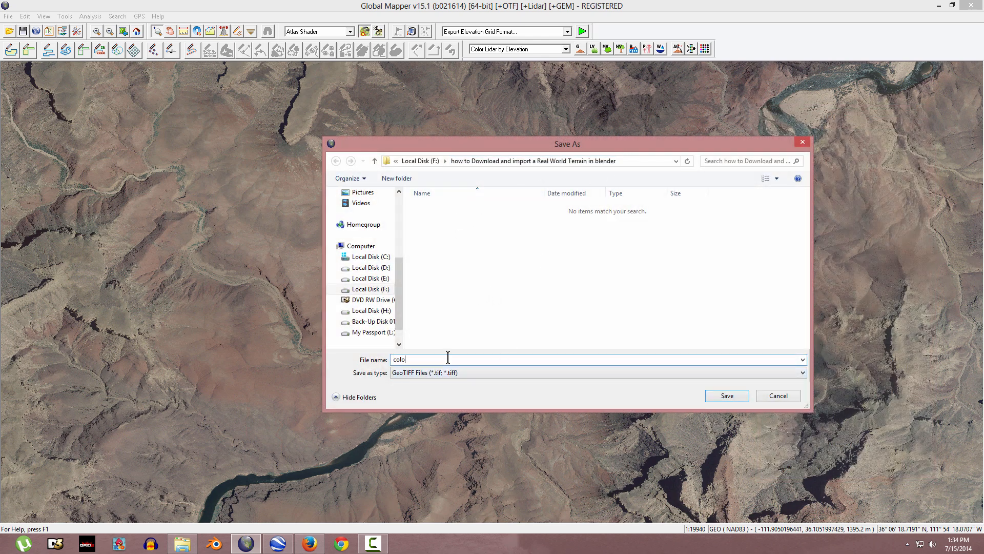
Step: Save the GeoTIFF as terrain colormap in the "how to Download and import a Real World Terrain in blender" folder on F:
{"action": "type", "text": "t"}
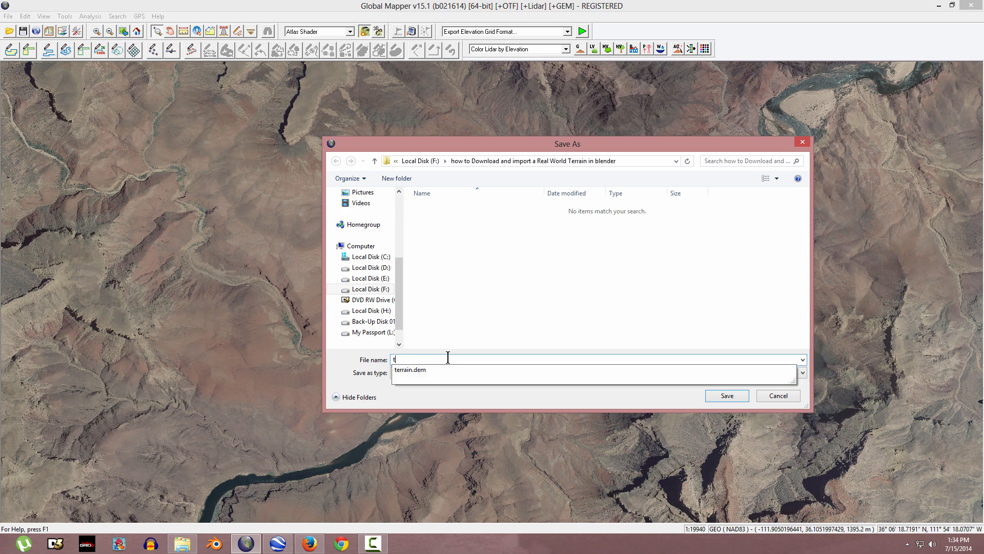
{"action": "type", "text": "errain colormap"}
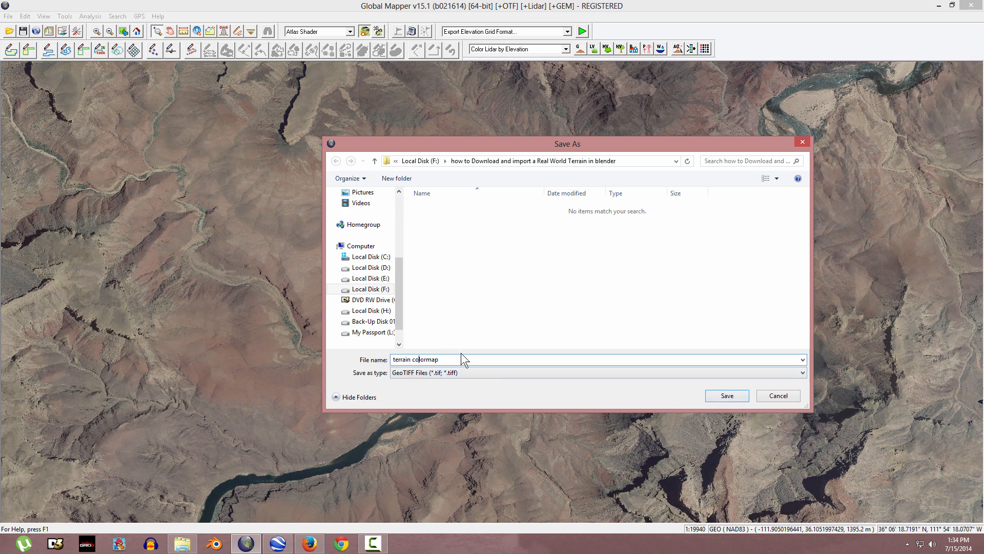
{"action": "left_click", "coordinate": [727, 396]}
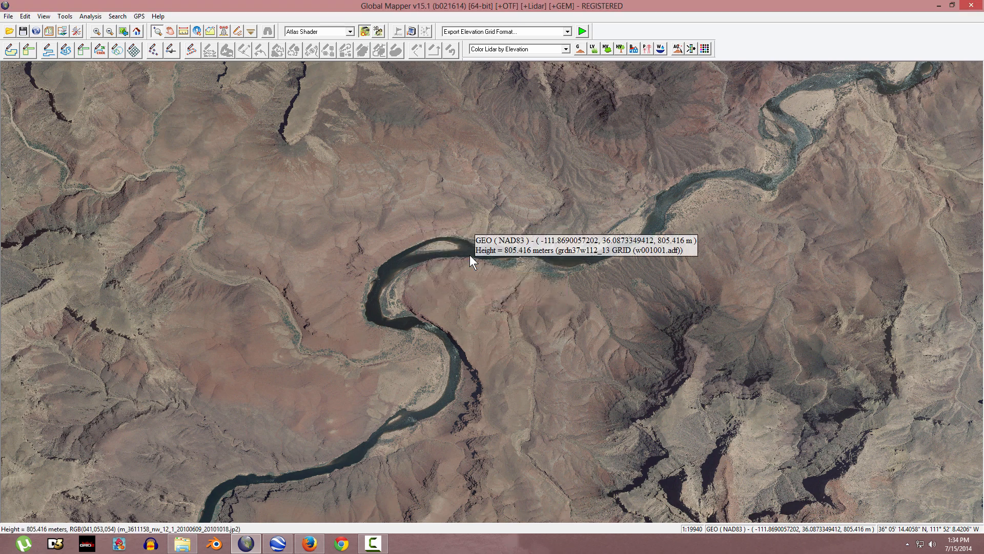
Step: Minimize Global Mapper and the file browser, find MICRODEM by searching the installed apps for micro, and launch it
{"action": "left_click", "coordinate": [938, 6]}
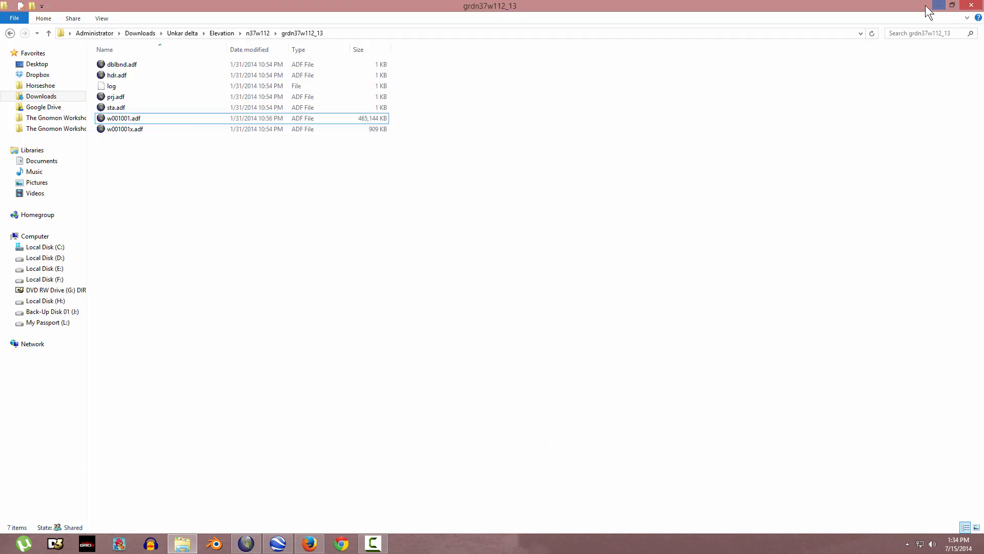
{"action": "left_click", "coordinate": [939, 7]}
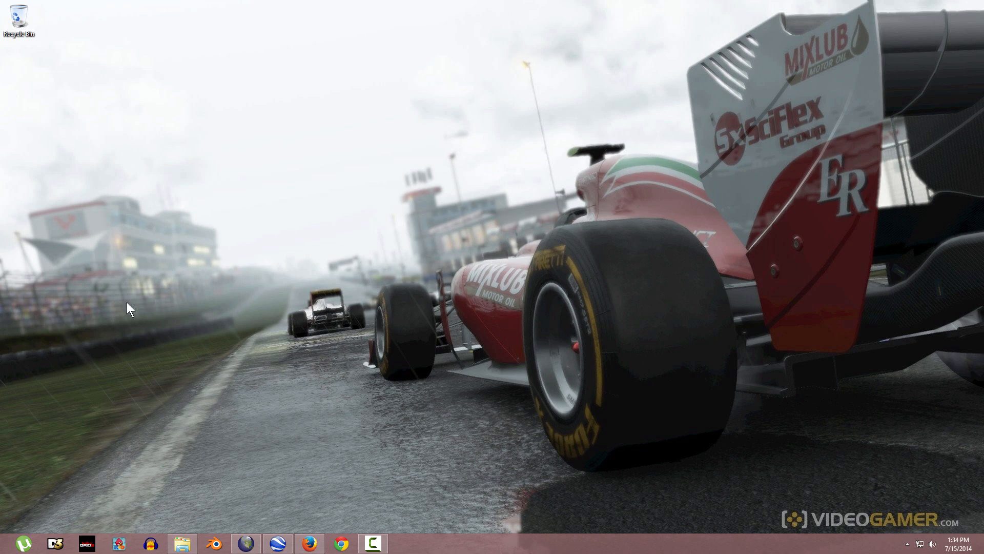
{"action": "key", "text": "super"}
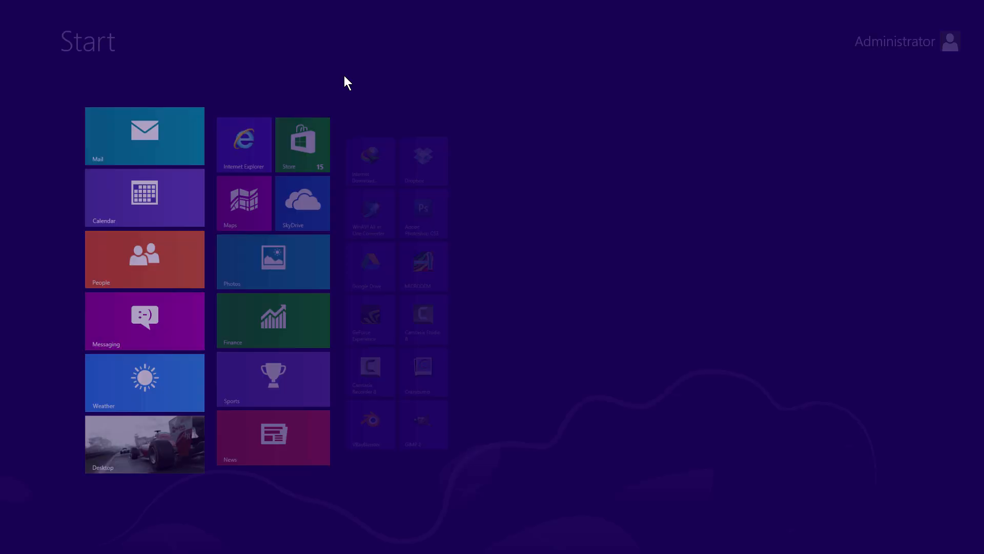
{"action": "type", "text": "micro"}
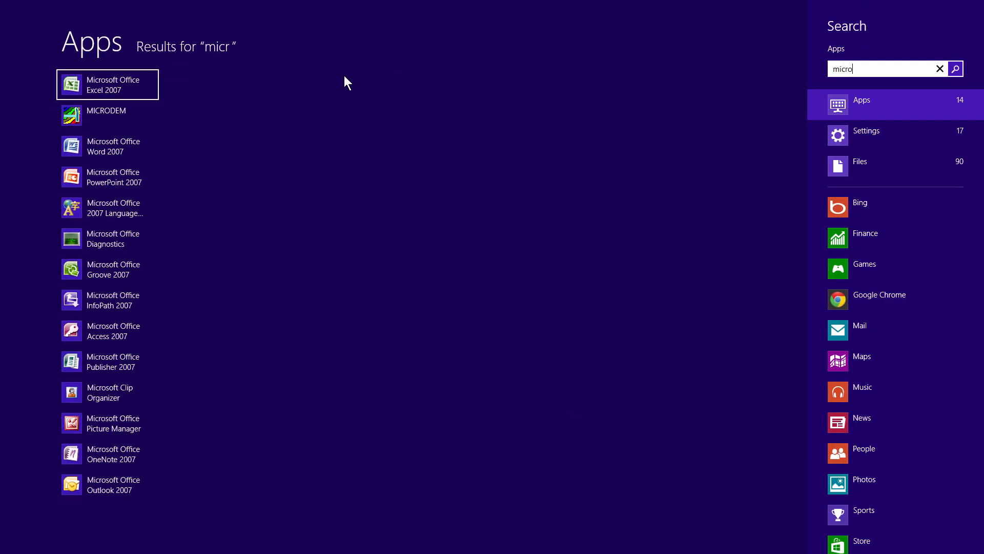
{"action": "left_click", "coordinate": [118, 113]}
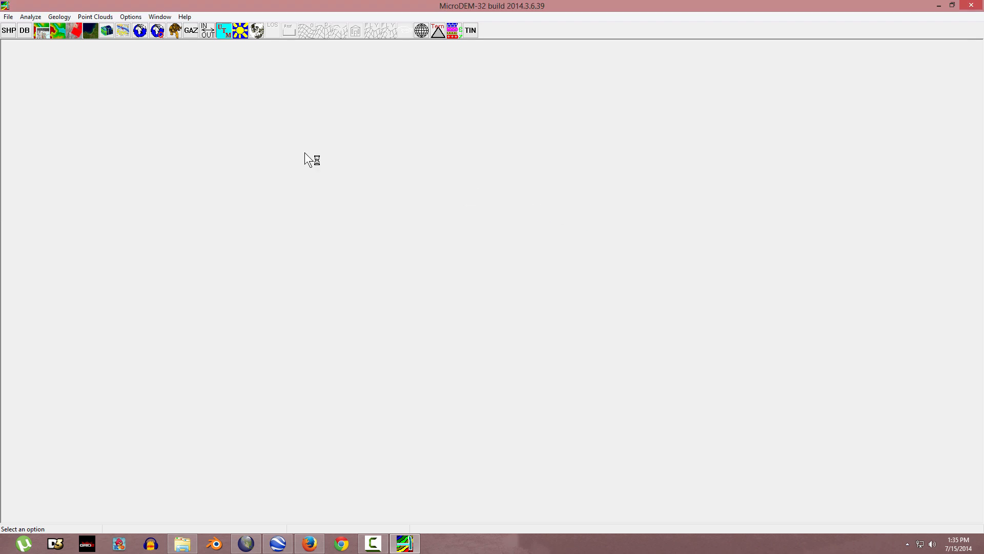
Step: Open terrain.dem as a DEM from the "how to Download and import a Real World Terrain in blender" folder on F:
{"action": "left_click", "coordinate": [8, 17]}
{"action": "left_click", "coordinate": [21, 29]}
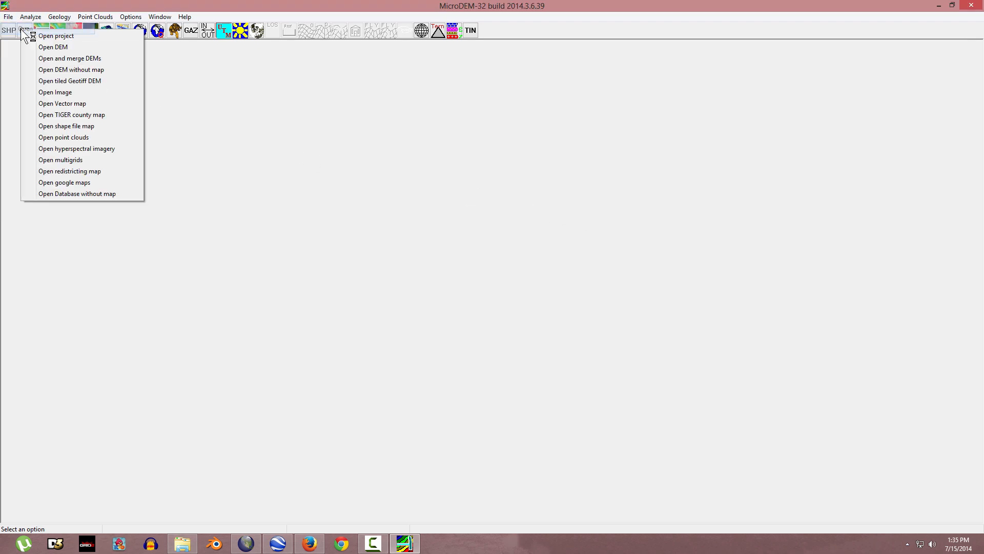
{"action": "left_click", "coordinate": [45, 47]}
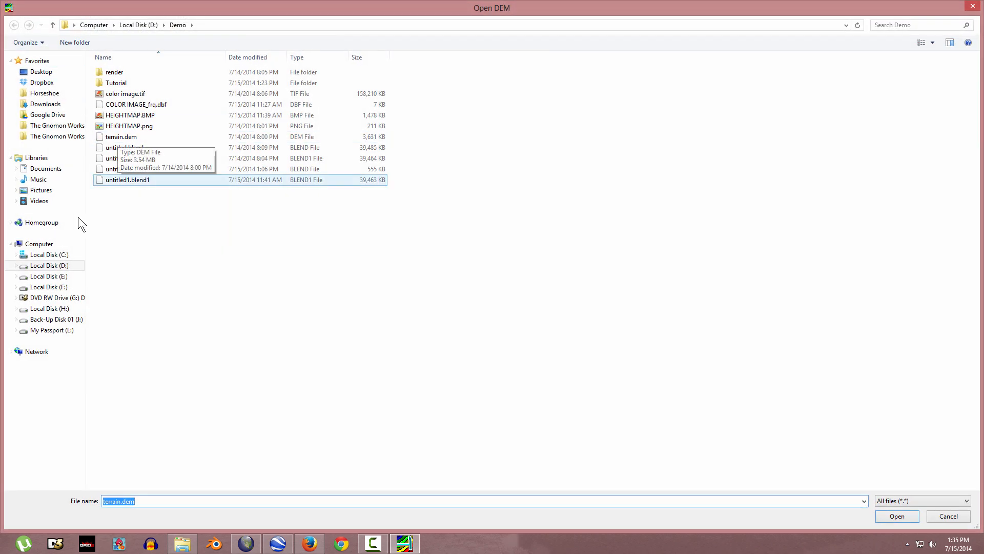
{"action": "left_click", "coordinate": [63, 288]}
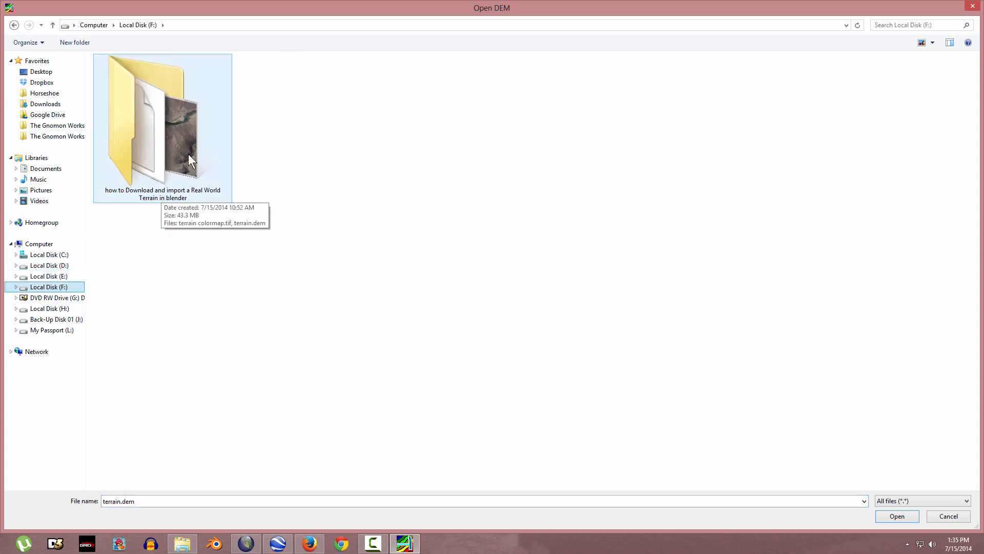
{"action": "double_click", "coordinate": [179, 131]}
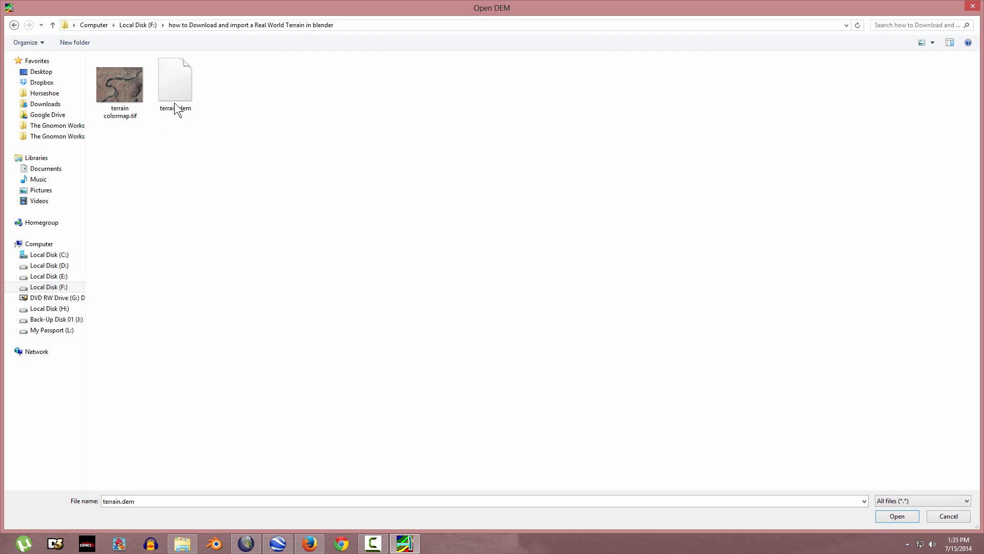
{"action": "left_click", "coordinate": [177, 89]}
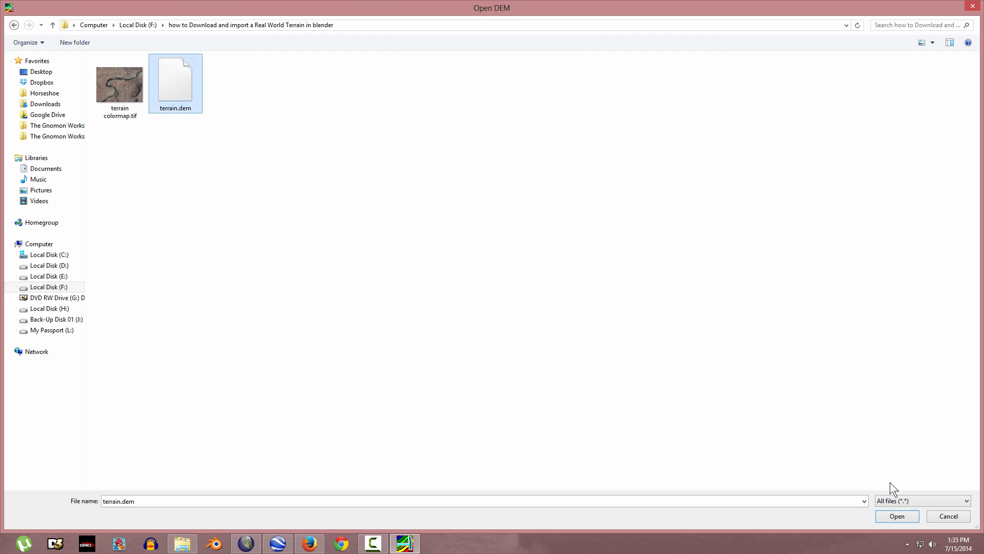
{"action": "left_click", "coordinate": [897, 516]}
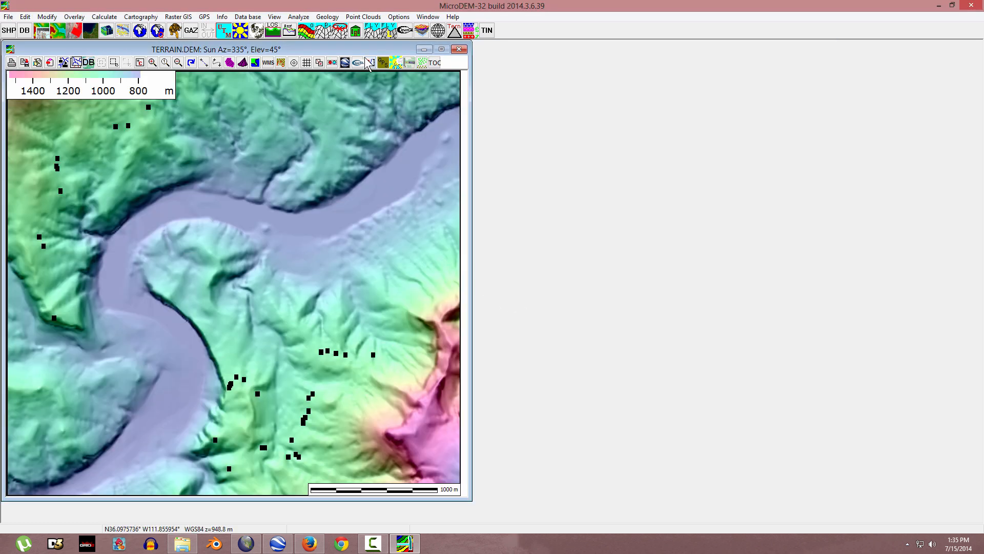
Step: Center the terrain map window and set the elevation map's display colors to Gray scale (monochrome)
{"action": "left_click_drag", "start_coordinate": [363, 49], "coordinate": [657, 57]}
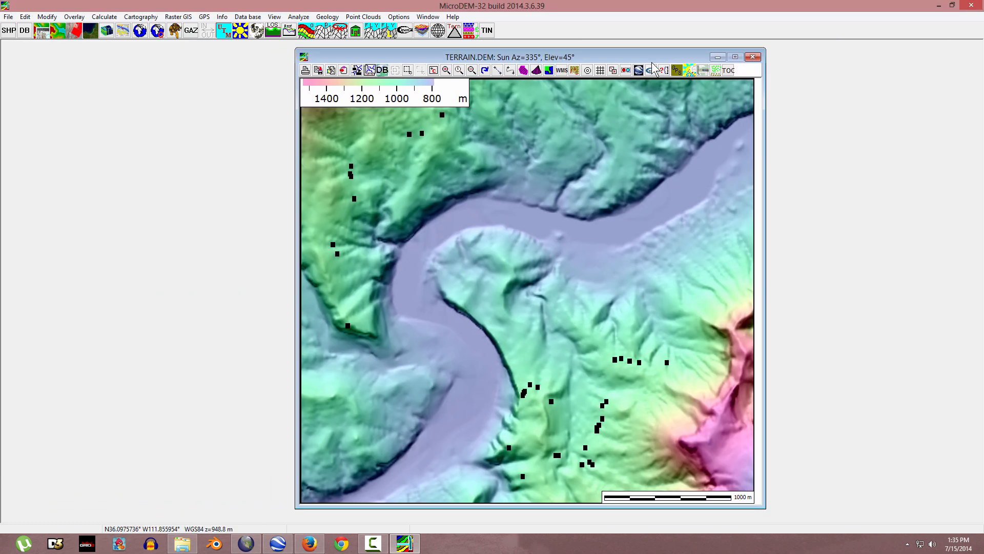
{"action": "right_click", "coordinate": [535, 205]}
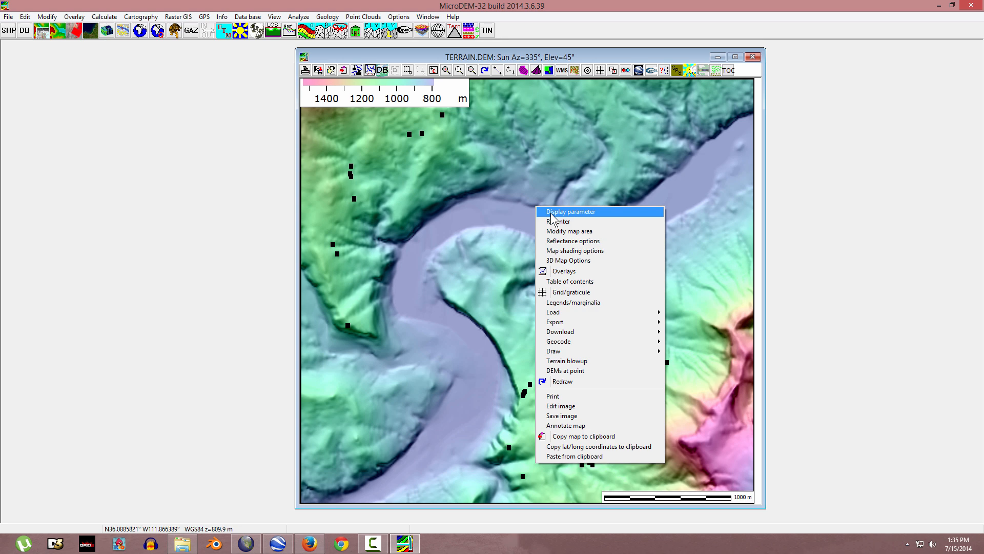
{"action": "left_click", "coordinate": [552, 214]}
{"action": "left_click", "coordinate": [570, 220]}
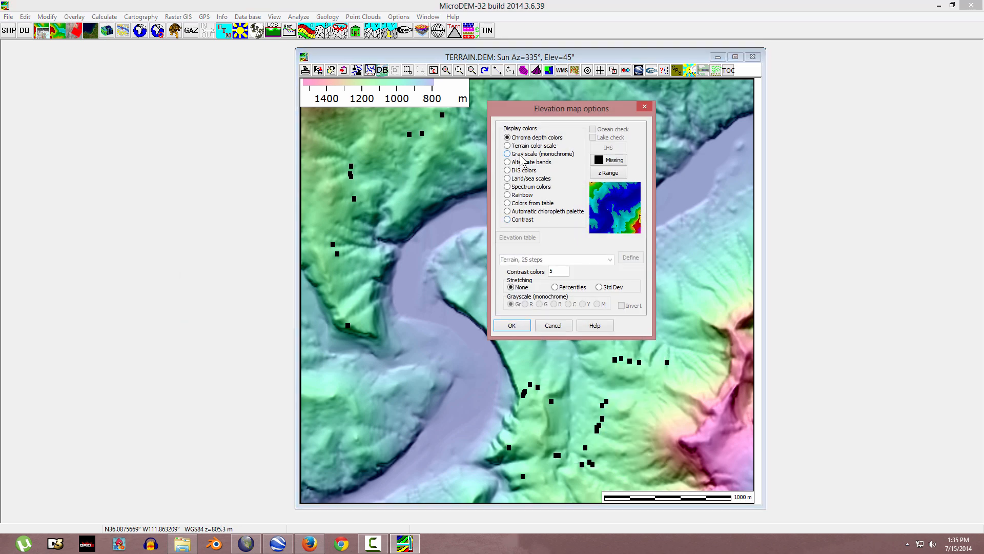
{"action": "left_click", "coordinate": [521, 156]}
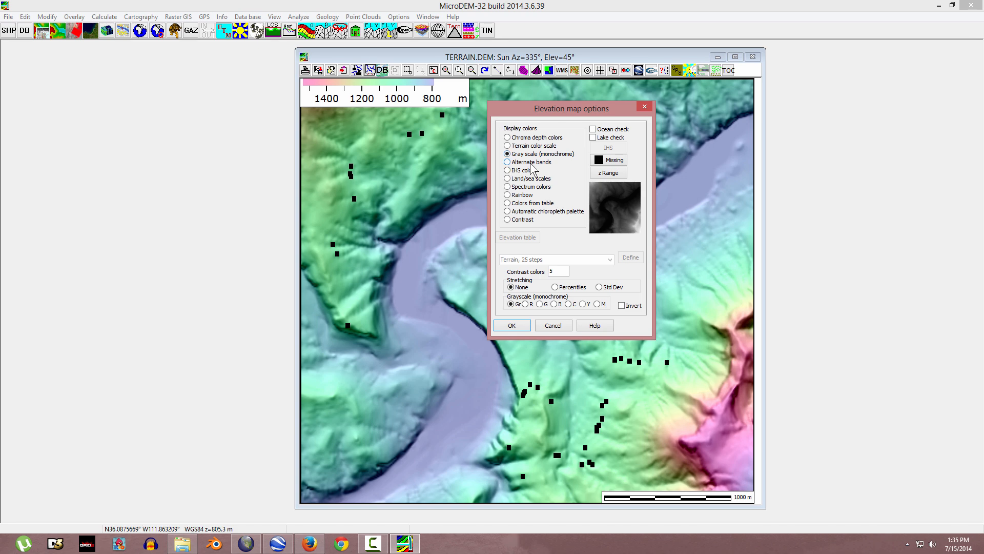
{"action": "left_click", "coordinate": [511, 327]}
Step: Save the grayscale terrain map as a BMP image named heightmap in the same folder, and close MICRODEM
{"action": "right_click", "coordinate": [524, 284]}
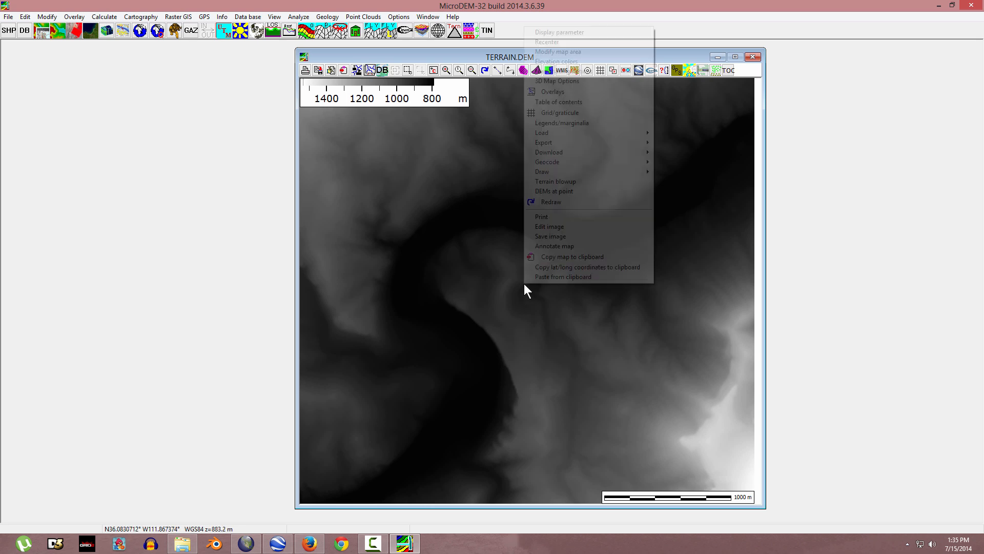
{"action": "left_click", "coordinate": [553, 236]}
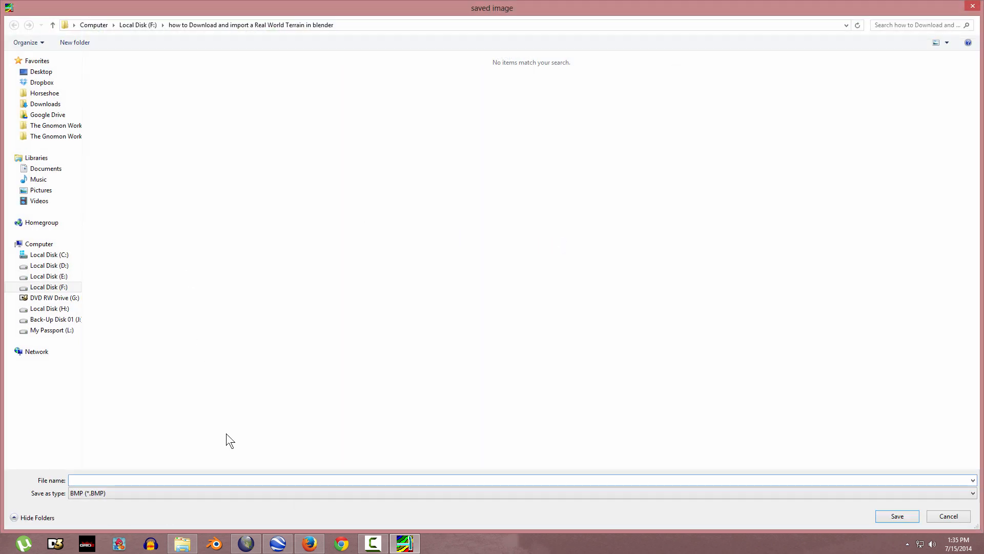
{"action": "type", "text": "heightmap"}
{"action": "left_click", "coordinate": [892, 514]}
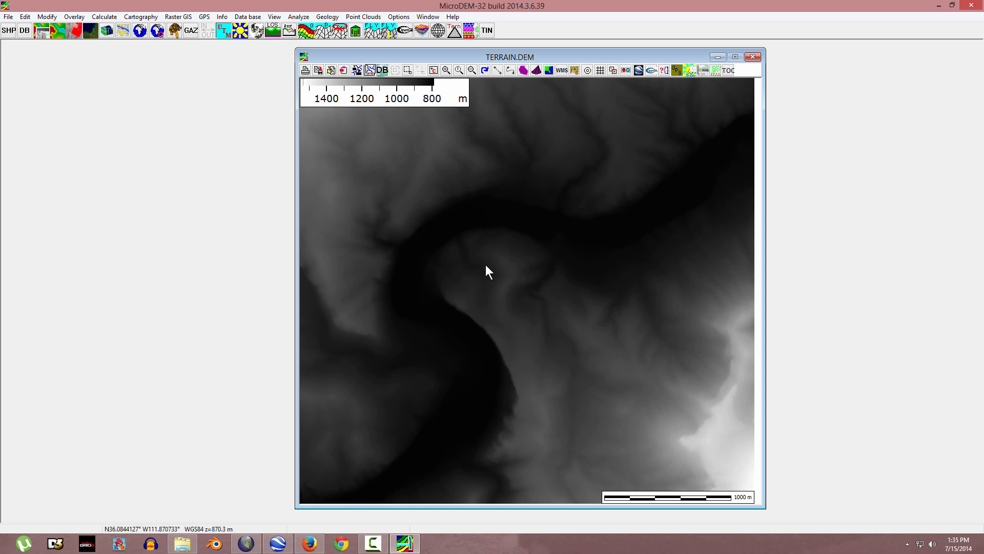
{"action": "left_click", "coordinate": [972, 5]}
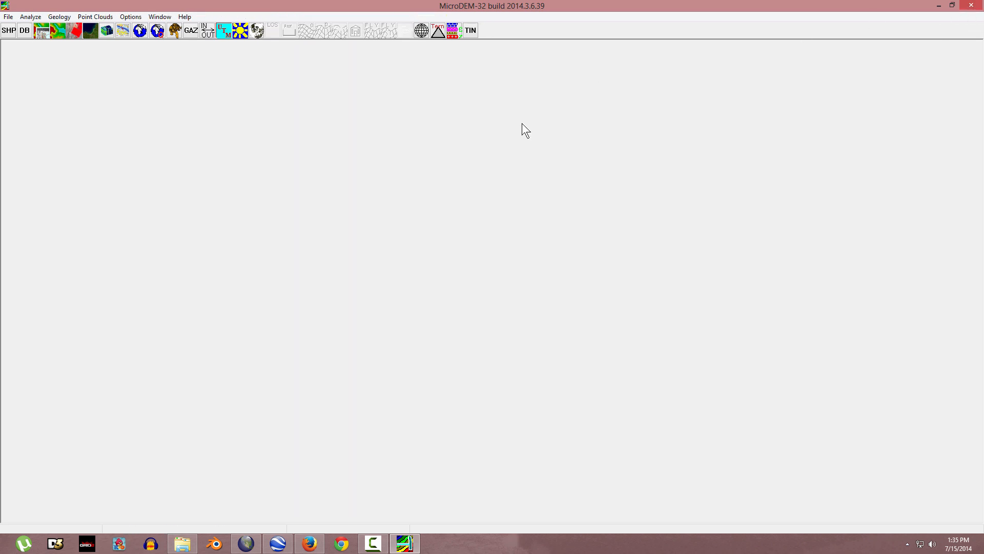
Step: Close MICRODEM, search the installed apps for gimp, and launch GIMP 2
{"action": "left_click", "coordinate": [972, 5]}
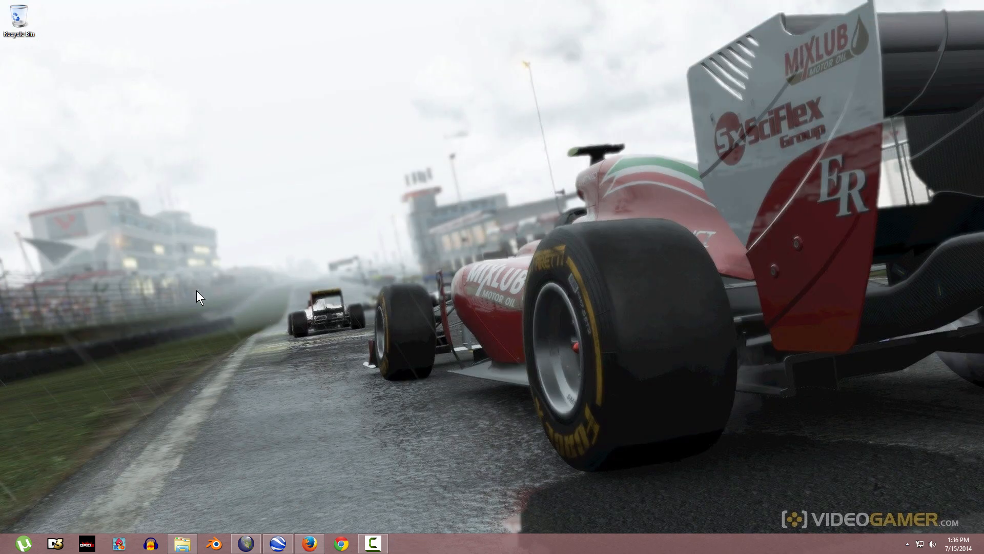
{"action": "key", "text": "super"}
{"action": "type", "text": "gimp"}
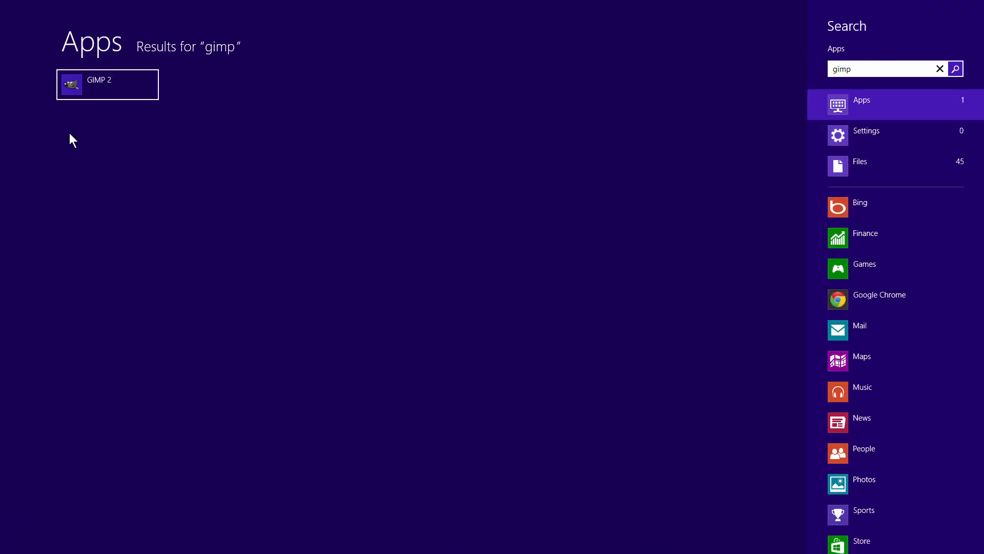
{"action": "left_click", "coordinate": [83, 91]}
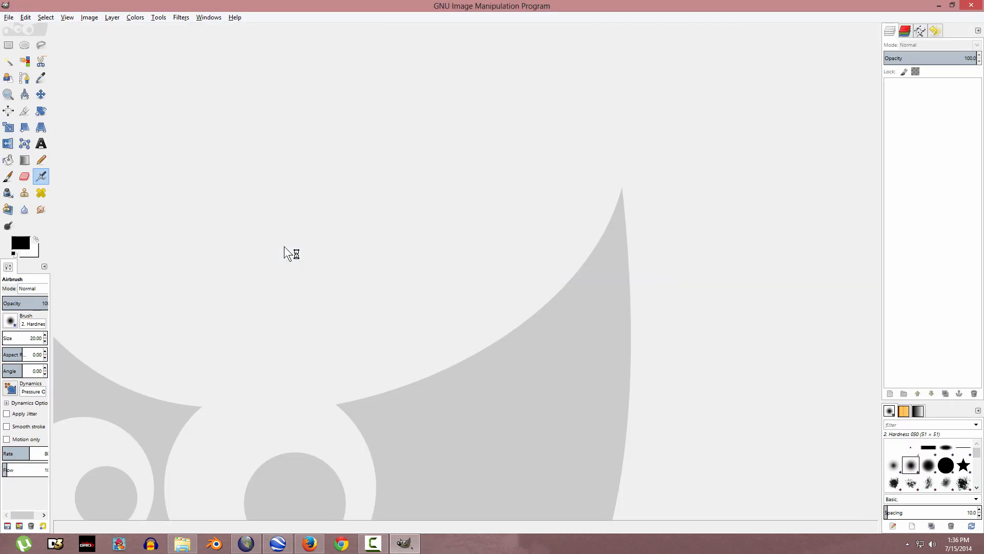
Step: Open HEIGHTMAP.BMP from the "how to Download and import a Real World Terrain in blender" folder on F:
{"action": "left_click", "coordinate": [9, 17]}
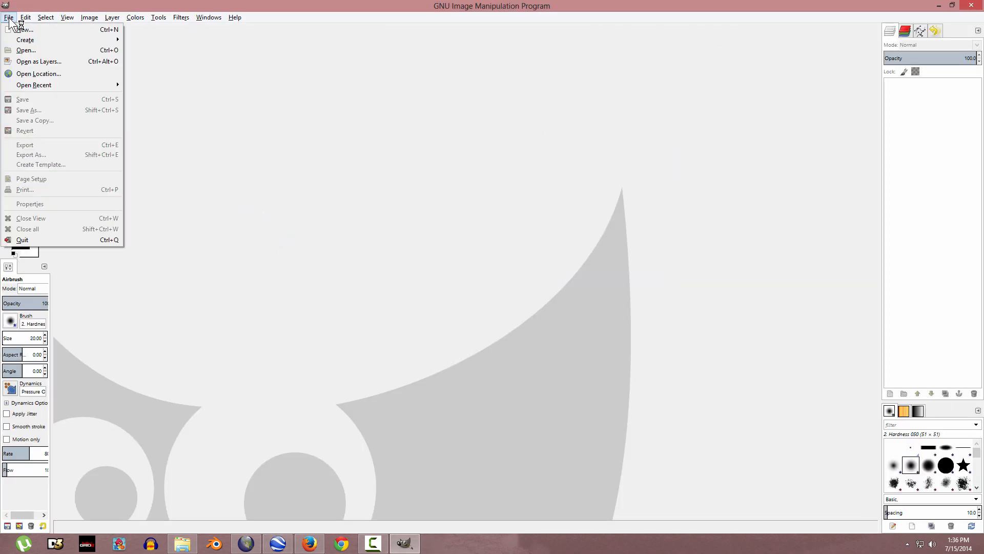
{"action": "left_click", "coordinate": [30, 50]}
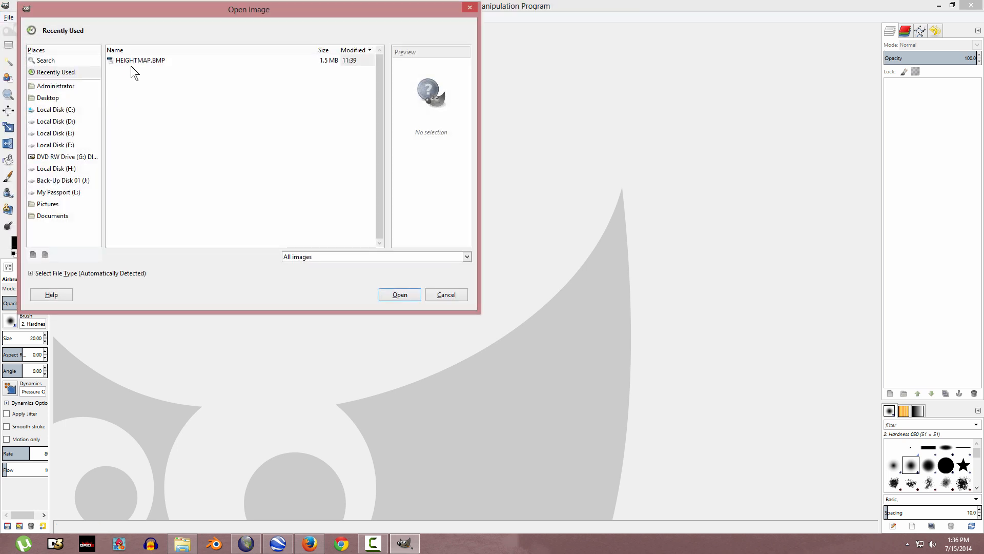
{"action": "left_click", "coordinate": [67, 145]}
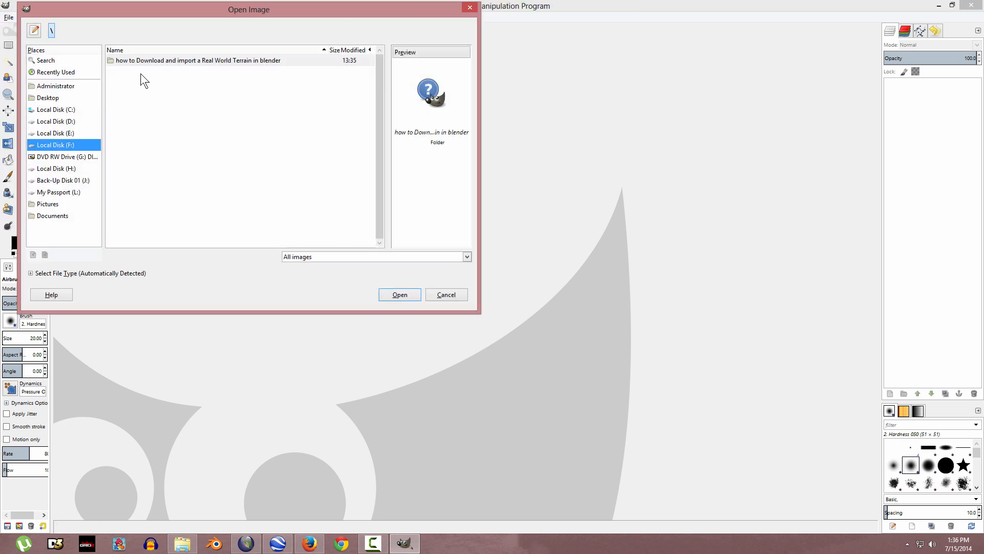
{"action": "double_click", "coordinate": [152, 60]}
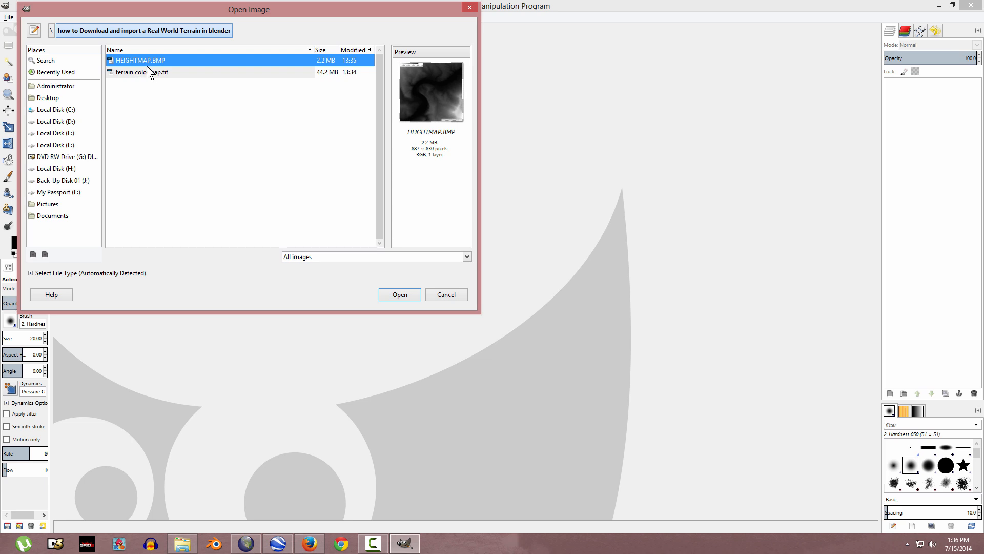
{"action": "left_click", "coordinate": [139, 69]}
{"action": "left_click", "coordinate": [143, 61]}
{"action": "left_click", "coordinate": [398, 295]}
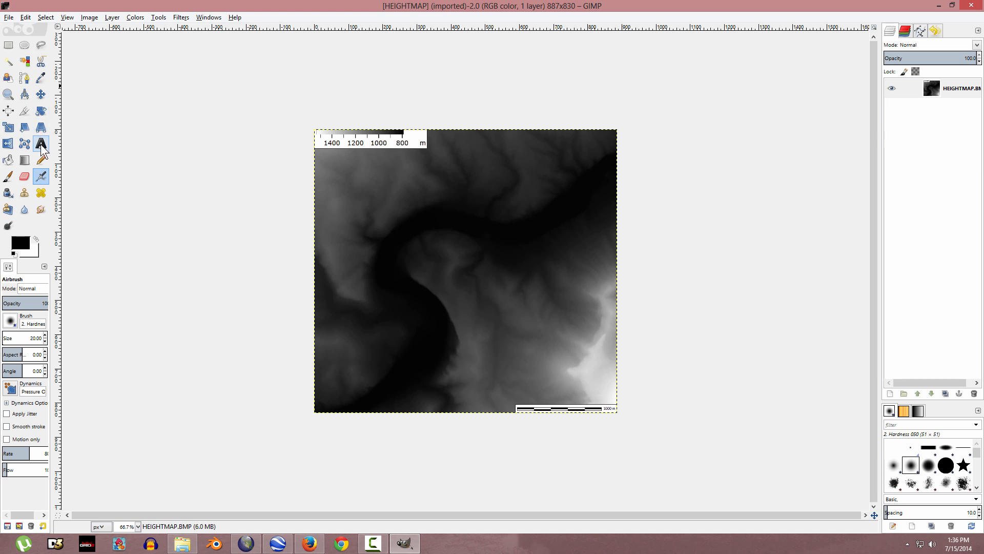
Step: Crop the heightmap to about 887 × 735 pixels, cutting off the strips with the elevation legend and the scale bar
{"action": "left_click", "coordinate": [24, 110]}
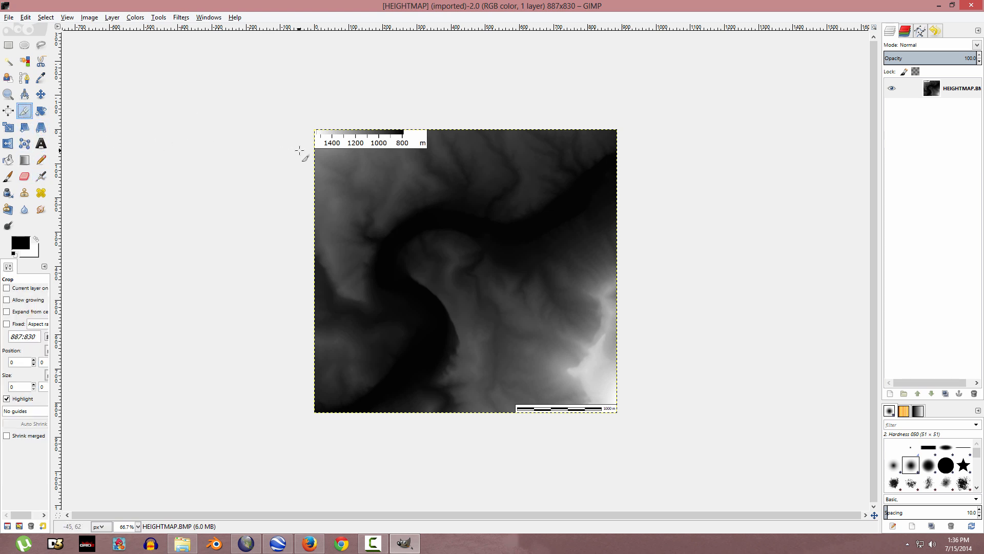
{"action": "left_click_drag", "start_coordinate": [302, 150], "coordinate": [631, 401]}
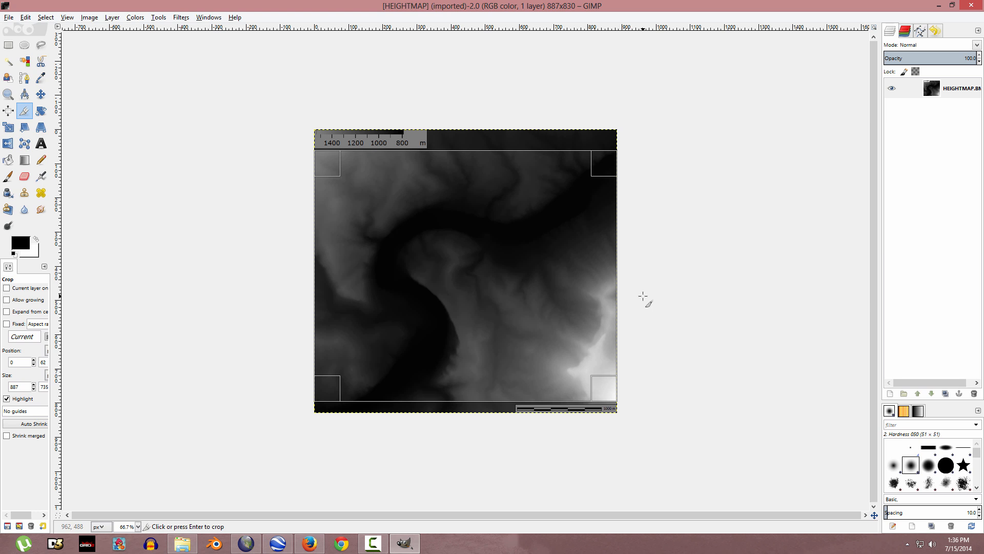
{"action": "key", "text": "Return"}
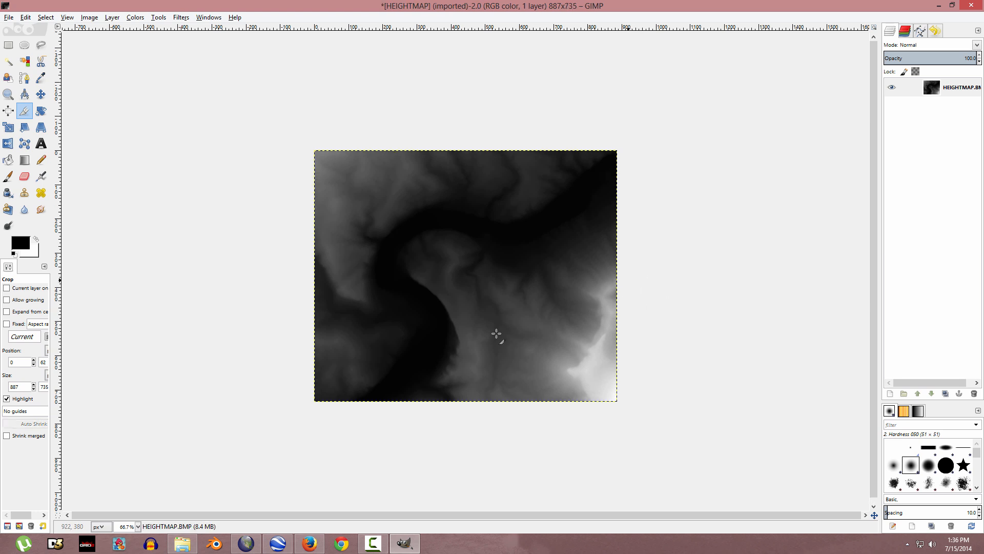
{"action": "left_click", "coordinate": [8, 17]}
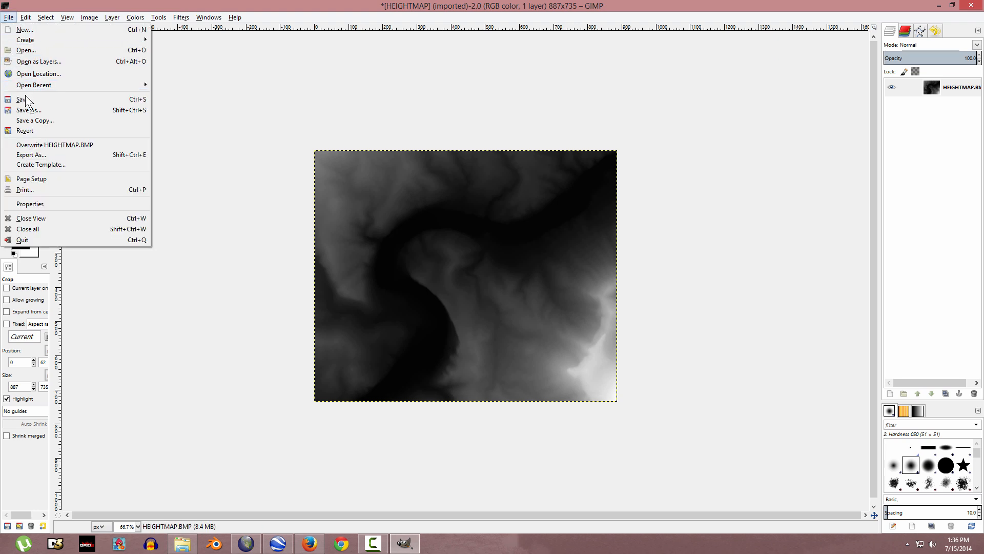
{"action": "left_click", "coordinate": [25, 100]}
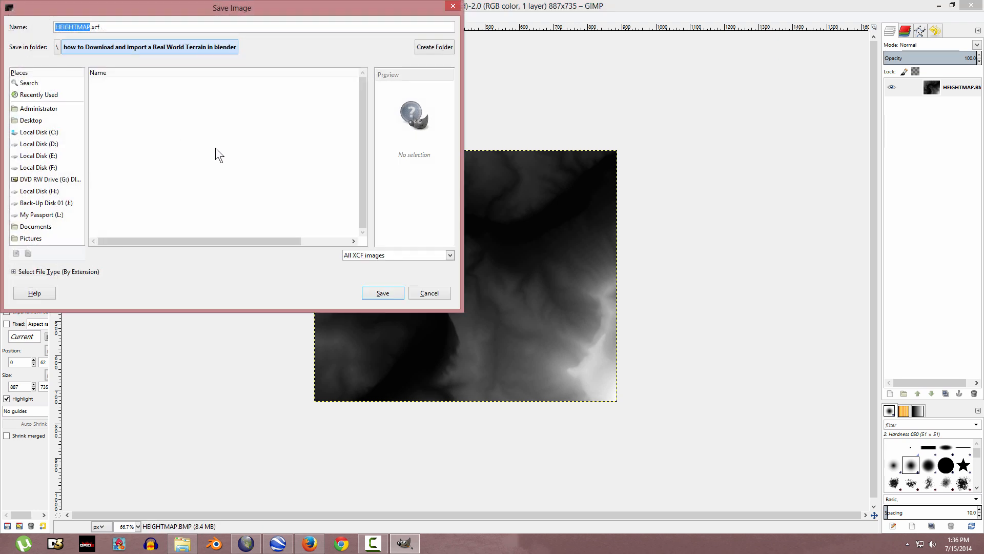
{"action": "left_click", "coordinate": [425, 296]}
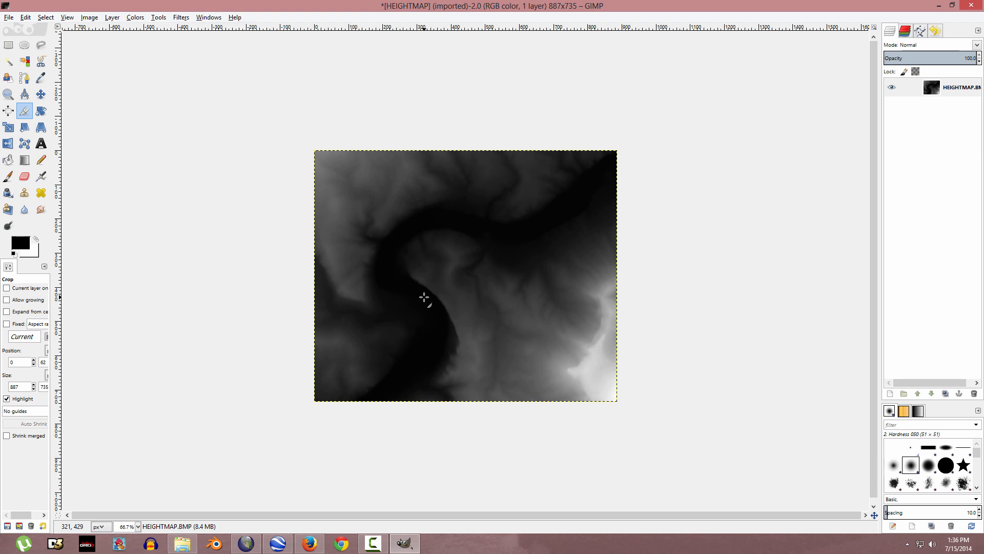
{"action": "key", "text": "ctrl+s"}
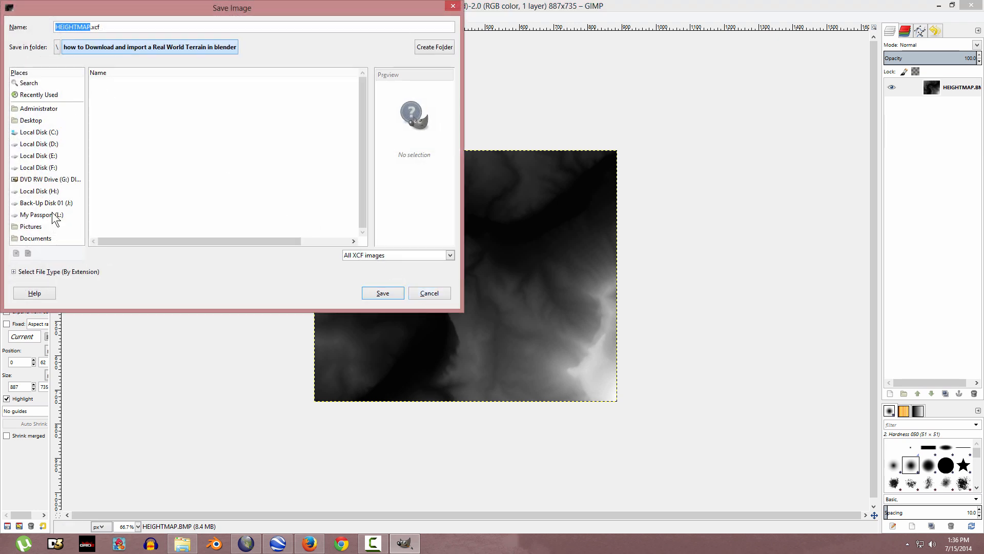
{"action": "left_click", "coordinate": [51, 167]}
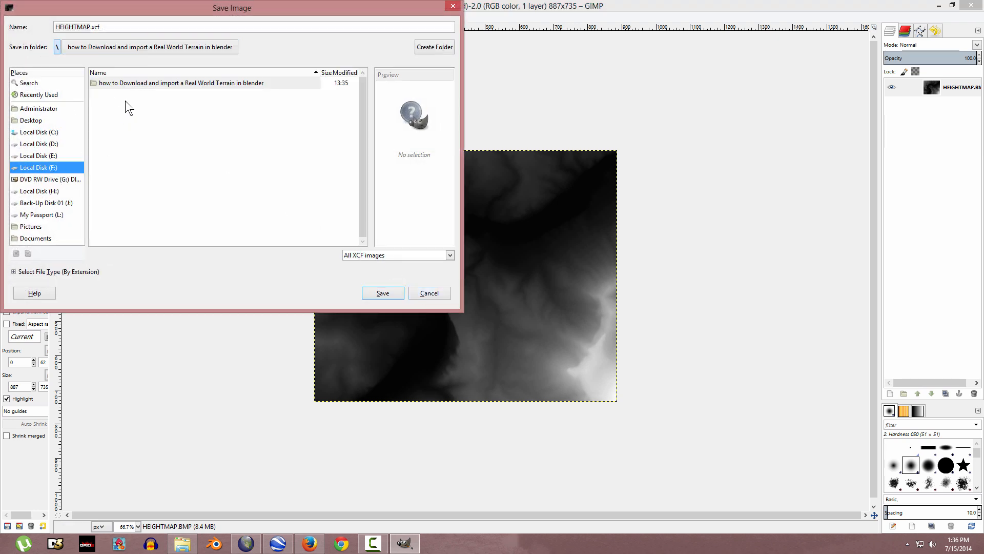
{"action": "left_click", "coordinate": [131, 88]}
{"action": "double_click", "coordinate": [131, 88]}
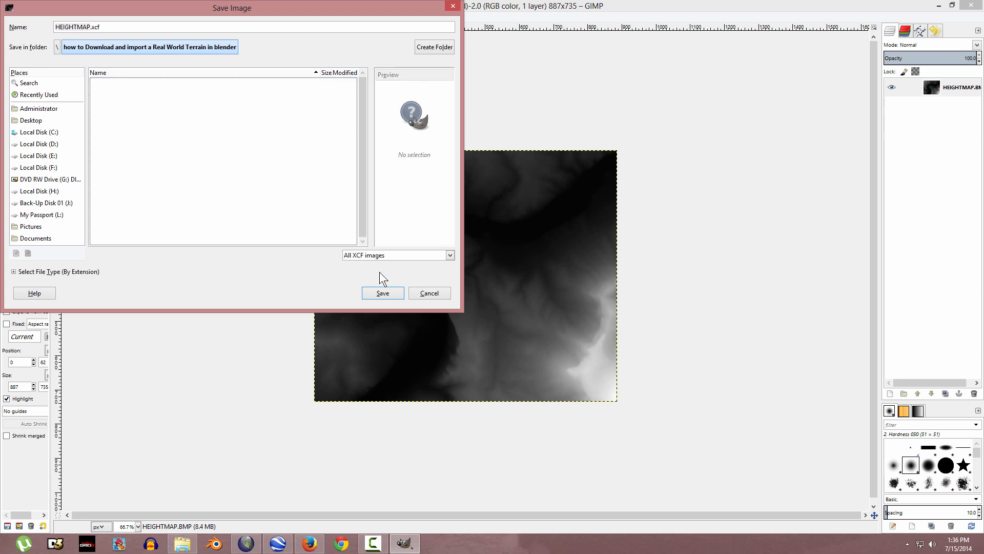
{"action": "left_click", "coordinate": [414, 294]}
Step: Export the cropped image as a BMP over the existing HEIGHTMAP.BMP, and quit GIMP discarding the unsaved changes
{"action": "left_click", "coordinate": [9, 17]}
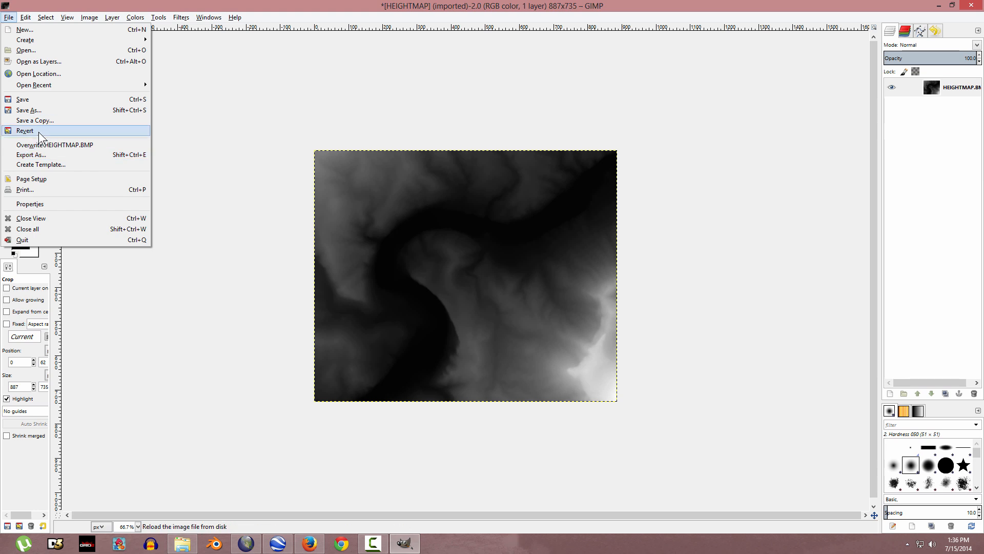
{"action": "left_click", "coordinate": [31, 155]}
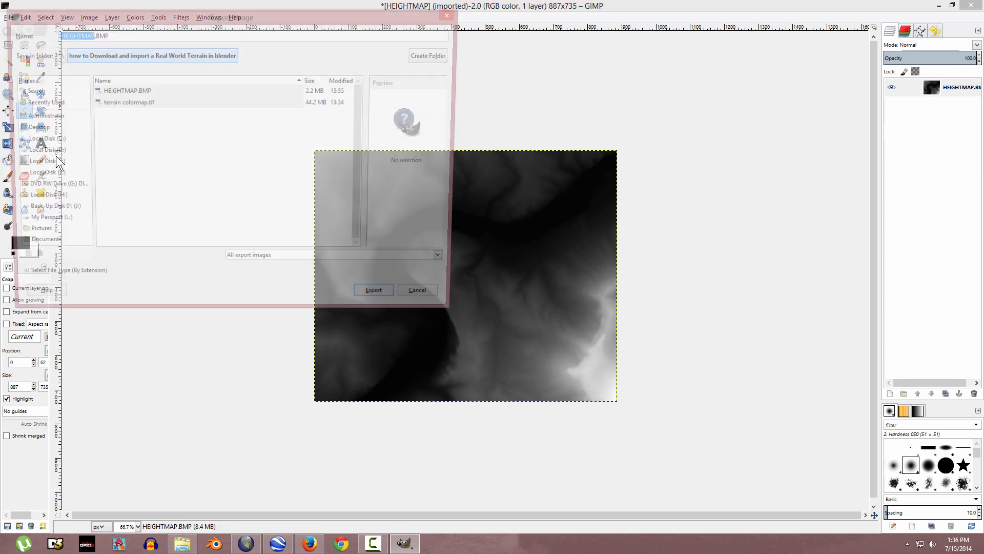
{"action": "left_click", "coordinate": [121, 91]}
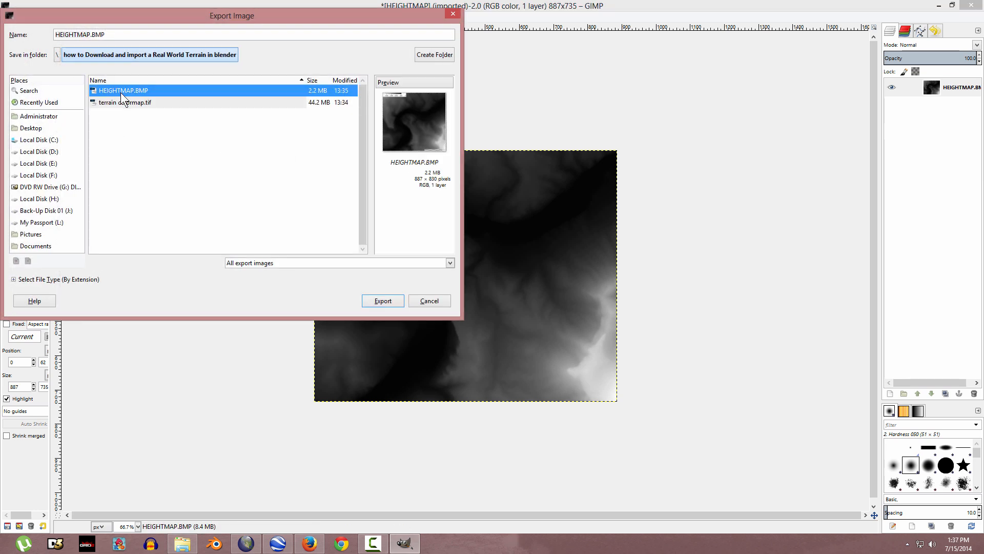
{"action": "left_click", "coordinate": [383, 301]}
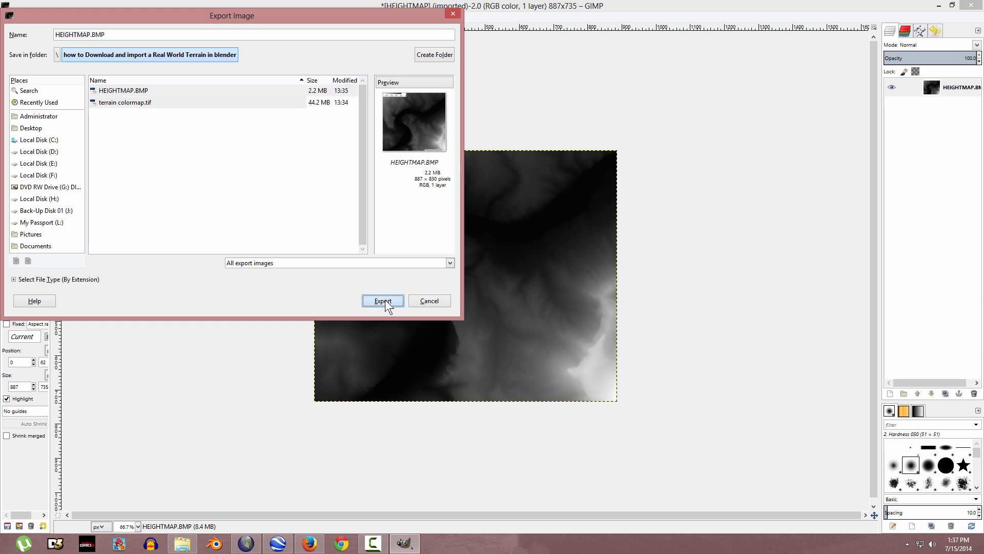
{"action": "left_click", "coordinate": [260, 215]}
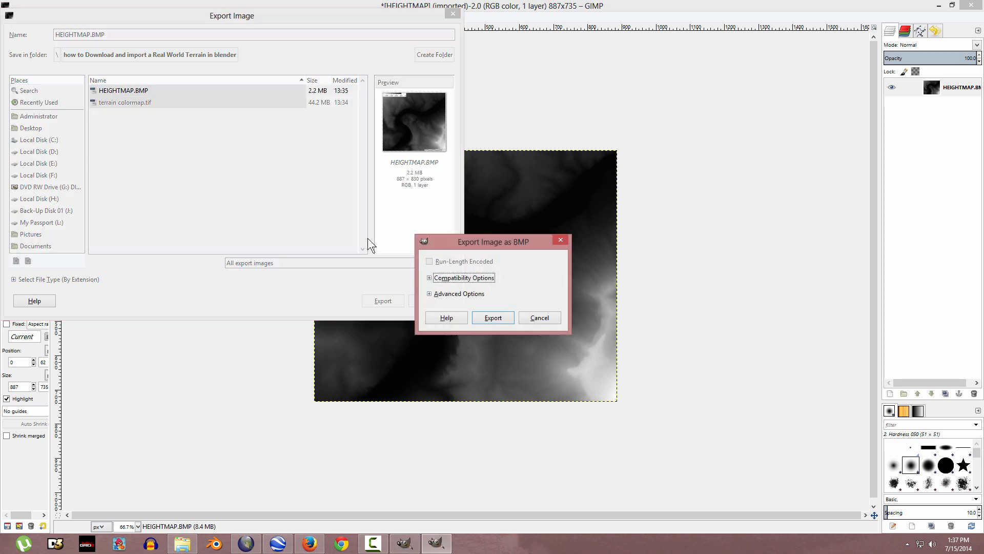
{"action": "left_click", "coordinate": [492, 318]}
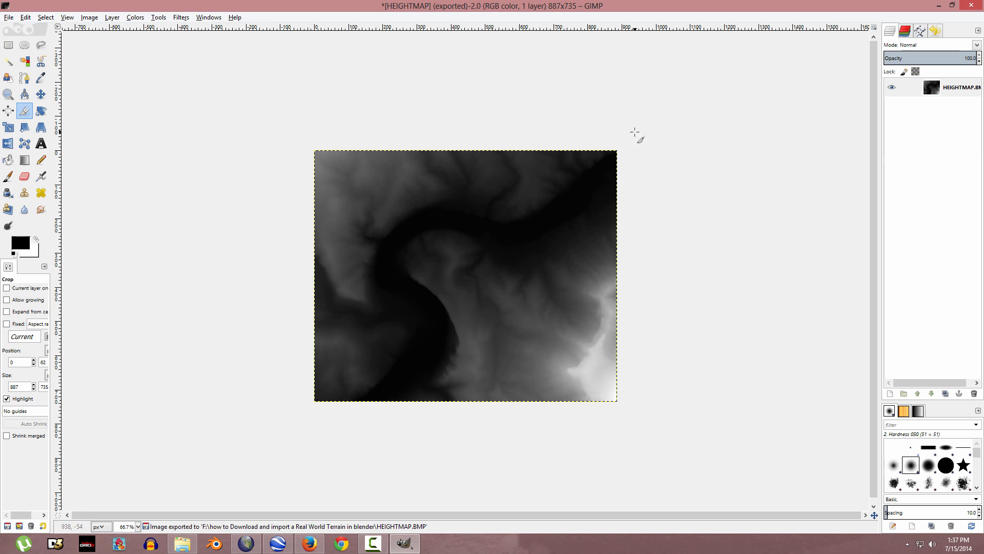
{"action": "left_click", "coordinate": [973, 7]}
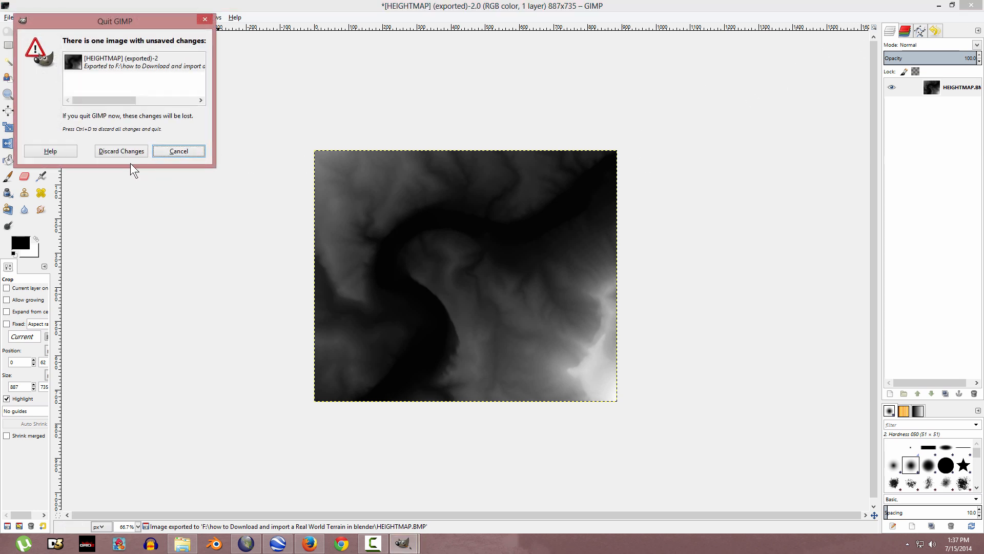
{"action": "left_click", "coordinate": [111, 151]}
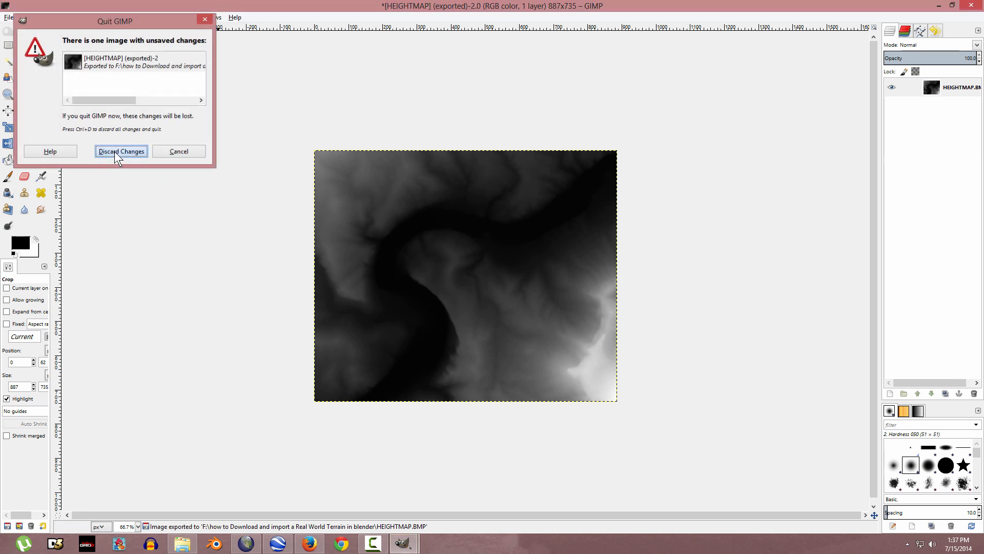
Step: View HEIGHTMAP.BMP from the terrain folder on F: to check the crop, and close the image viewer and file browser
{"action": "left_click", "coordinate": [183, 544]}
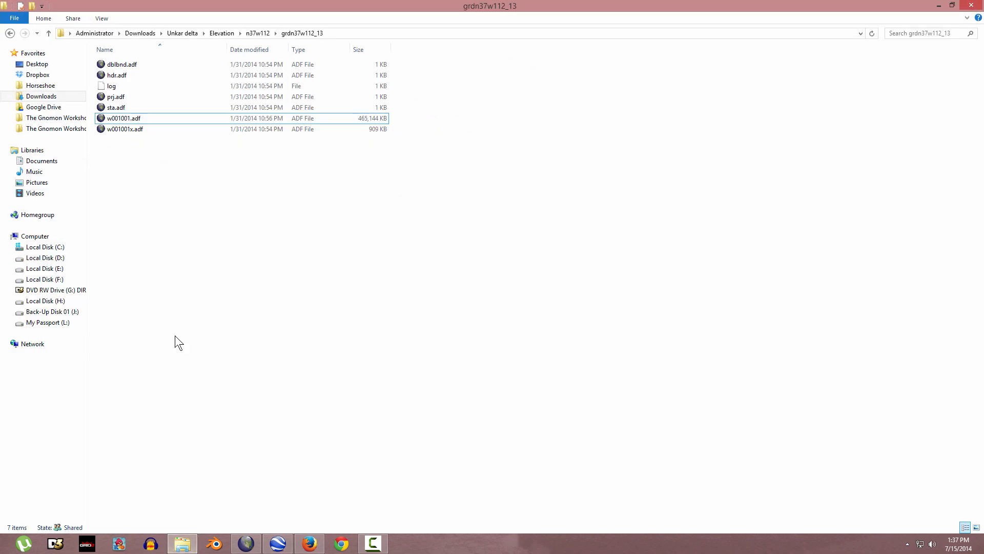
{"action": "left_click", "coordinate": [45, 279]}
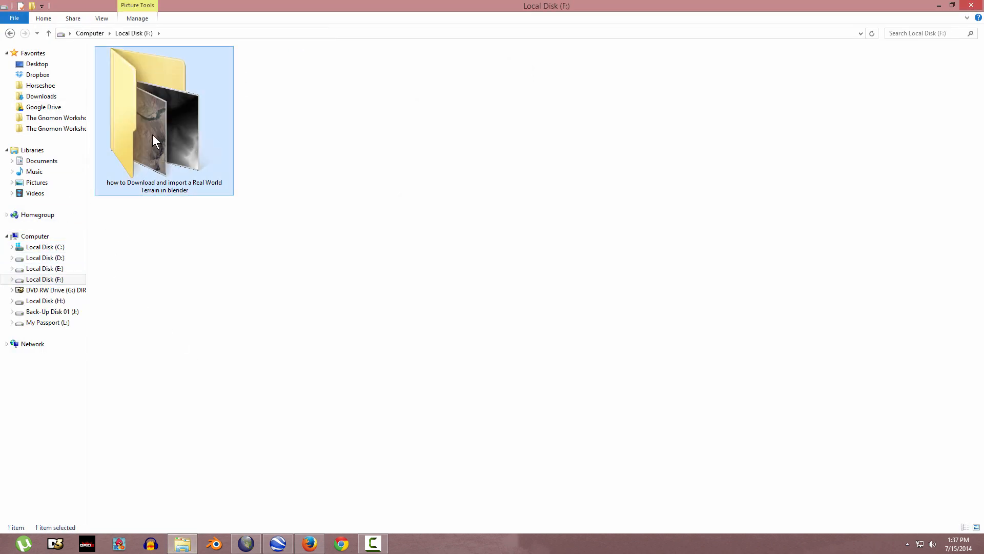
{"action": "double_click", "coordinate": [152, 134]}
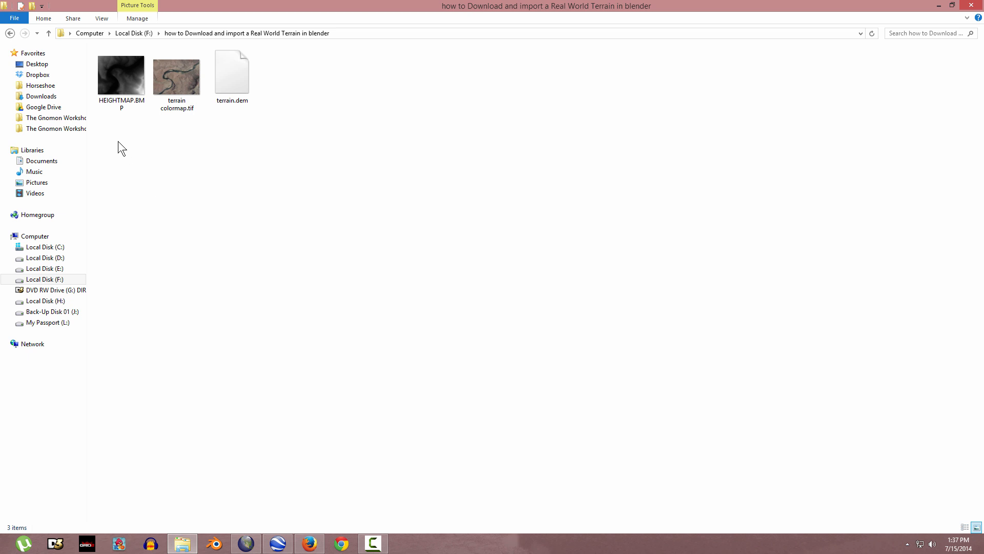
{"action": "double_click", "coordinate": [125, 84]}
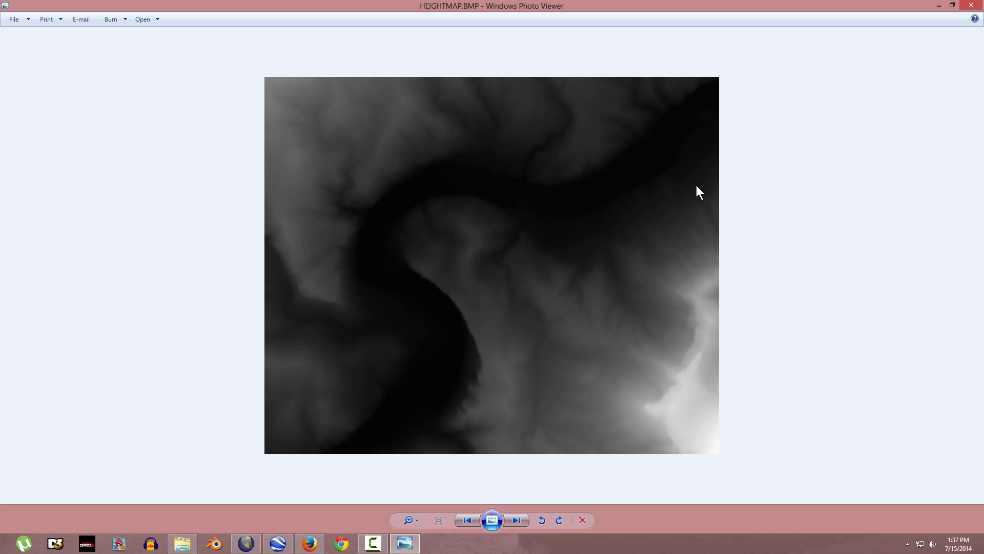
{"action": "left_click", "coordinate": [980, 6]}
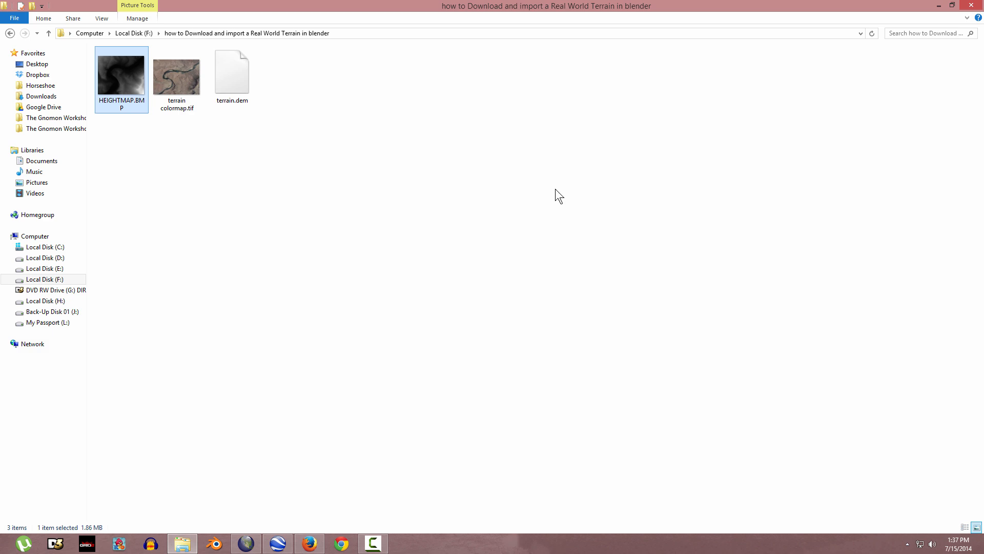
{"action": "left_click", "coordinate": [980, 5]}
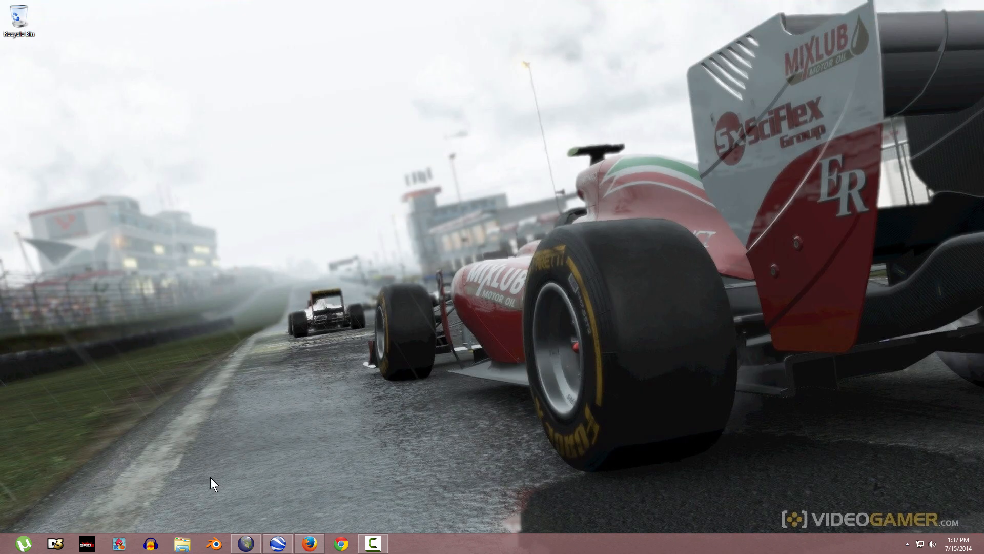
Step: Launch Blender, dismiss the splash screen, and load the factory settings
{"action": "left_click", "coordinate": [214, 543]}
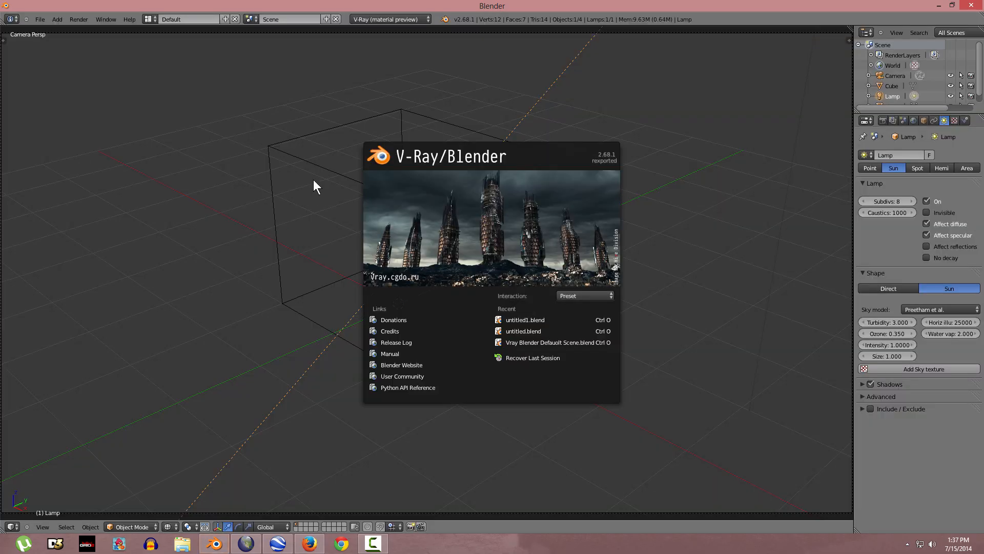
{"action": "left_click", "coordinate": [214, 82]}
{"action": "left_click", "coordinate": [40, 19]}
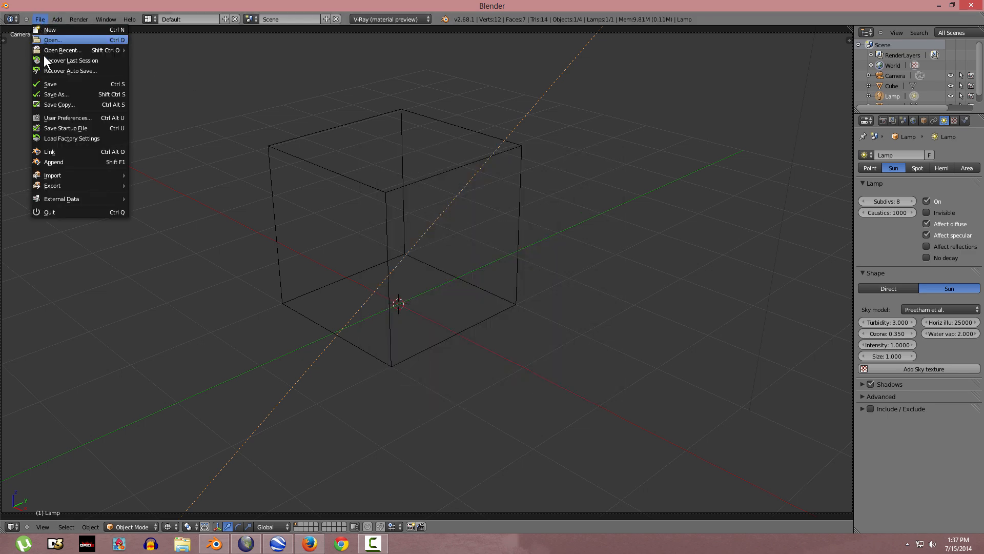
{"action": "left_click", "coordinate": [72, 139]}
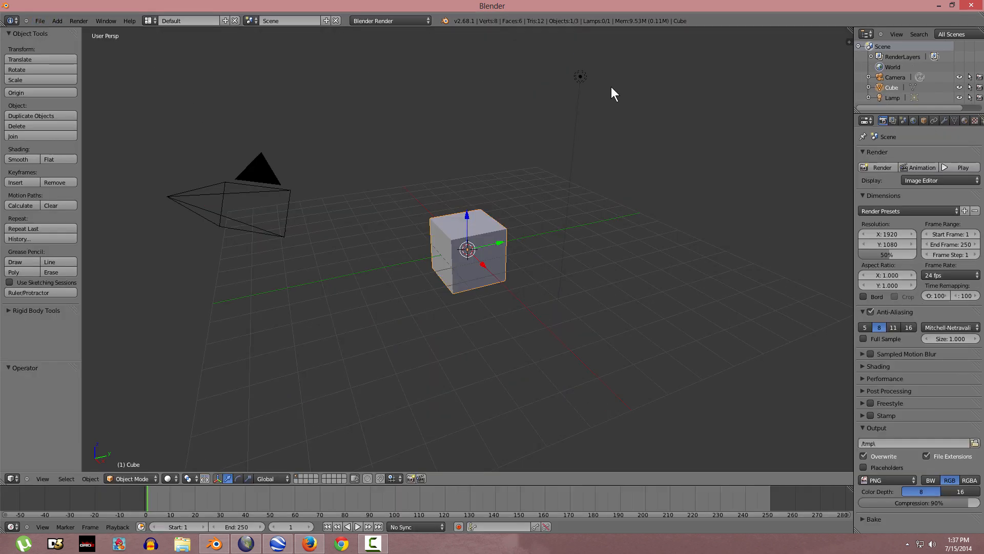
Step: Find the Import Images as Planes add-on in the user preferences by searching "image", and enable it
{"action": "left_click", "coordinate": [40, 23]}
{"action": "left_click", "coordinate": [58, 119]}
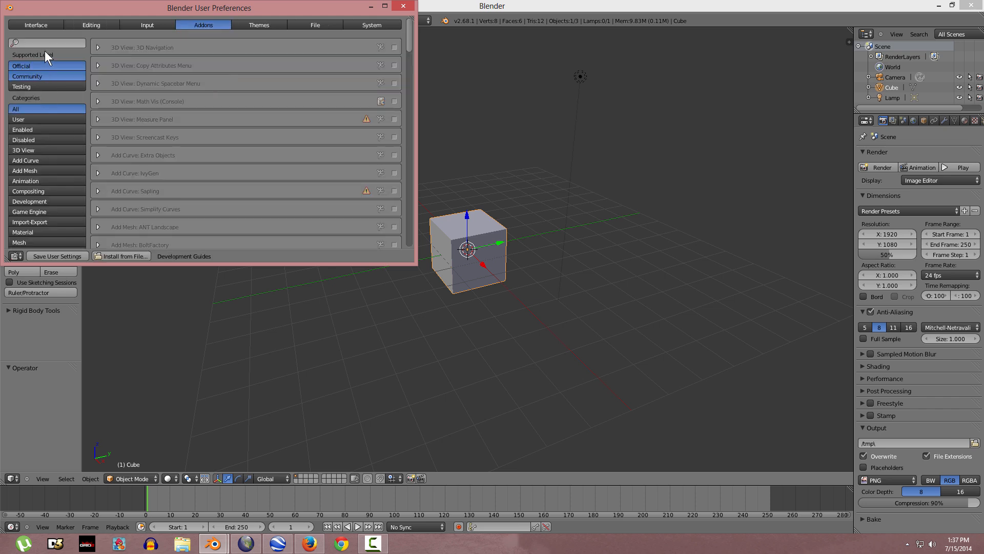
{"action": "left_click", "coordinate": [47, 42]}
{"action": "type", "text": "image"}
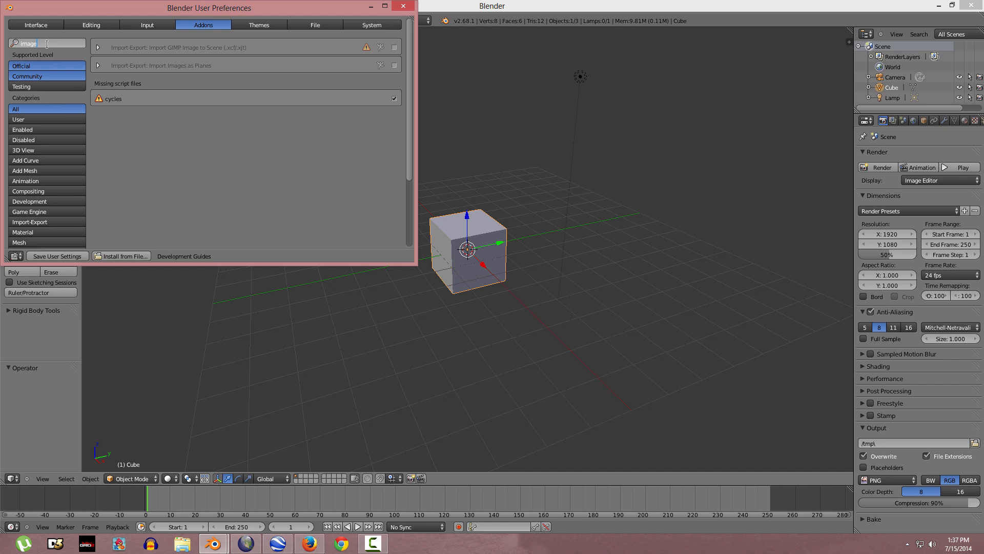
{"action": "left_click", "coordinate": [395, 65]}
{"action": "left_click", "coordinate": [396, 66]}
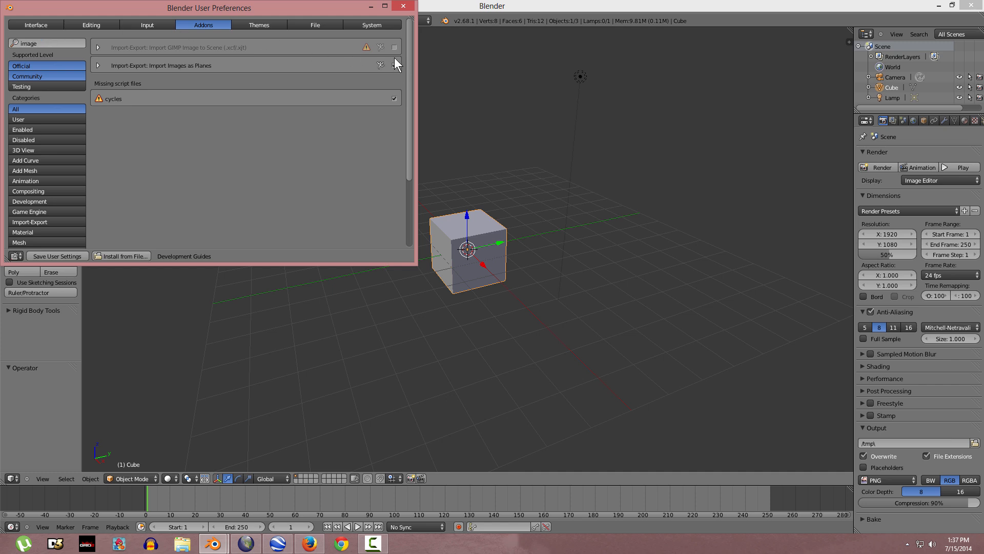
{"action": "left_click", "coordinate": [404, 7]}
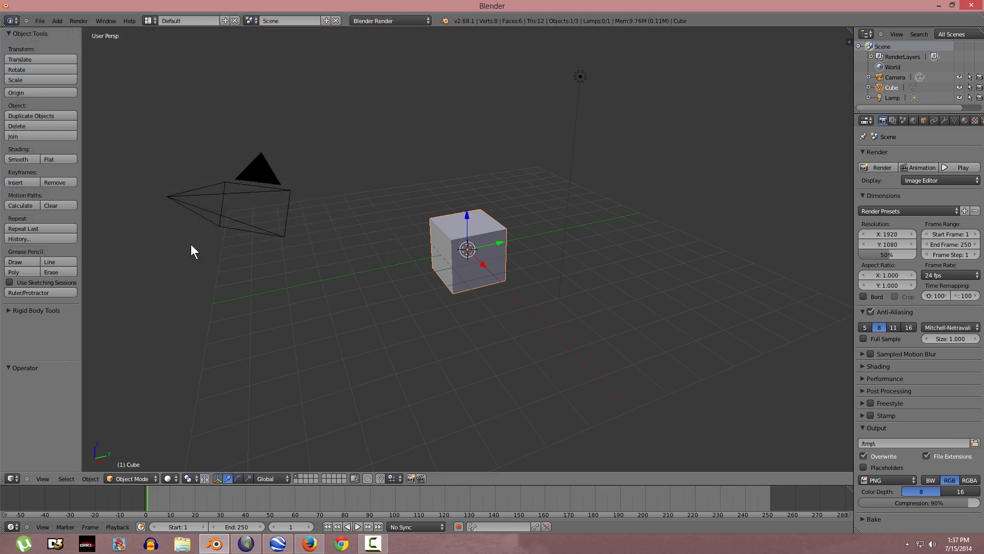
Step: Delete the default cube, and fill the workspace with the camera view by collapsing the timeline
{"action": "key", "text": "x"}
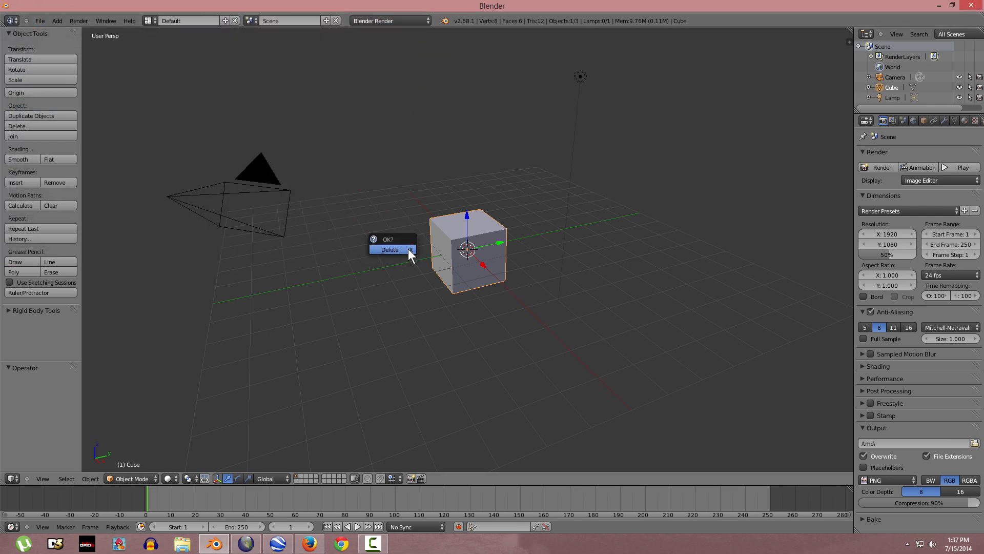
{"action": "left_click", "coordinate": [408, 250]}
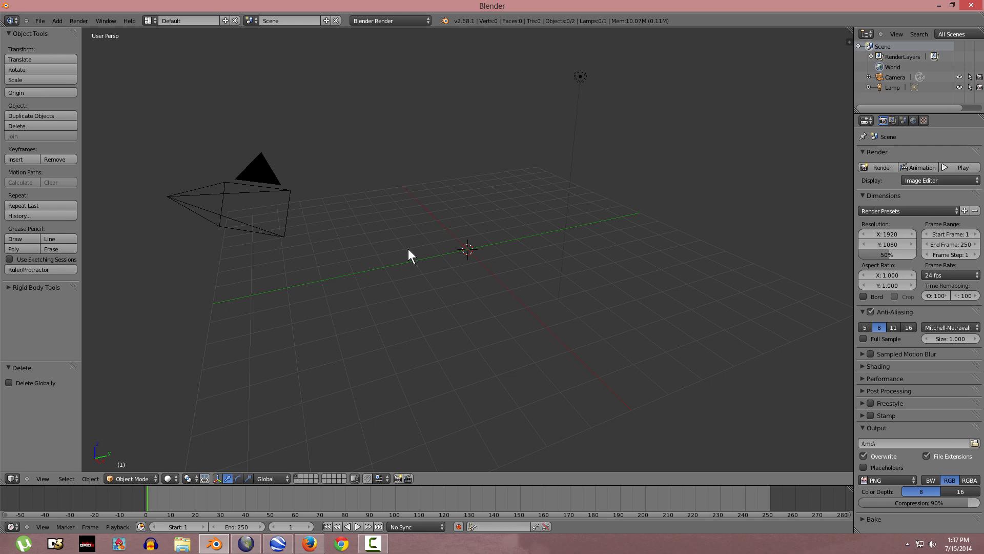
{"action": "key", "text": "KP_0"}
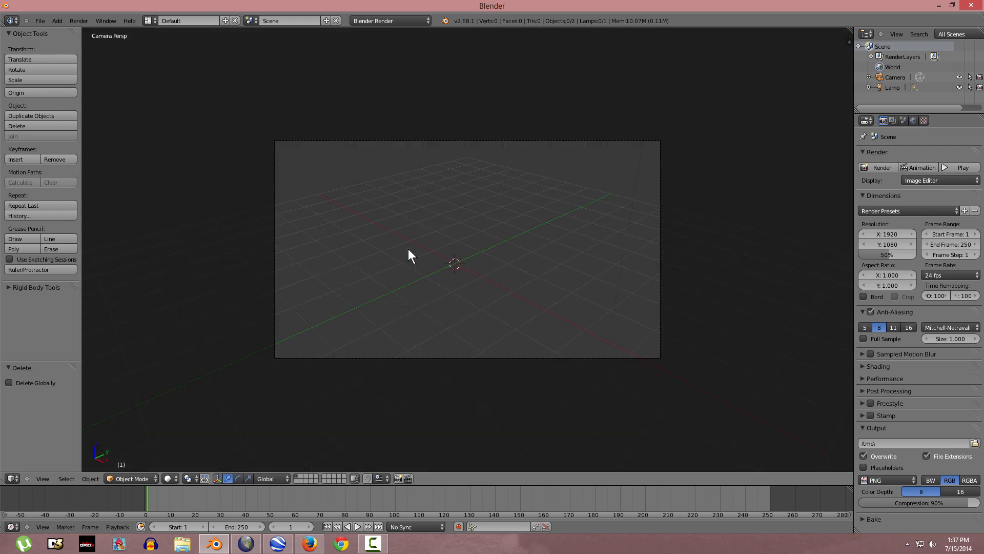
{"action": "key", "text": "Home"}
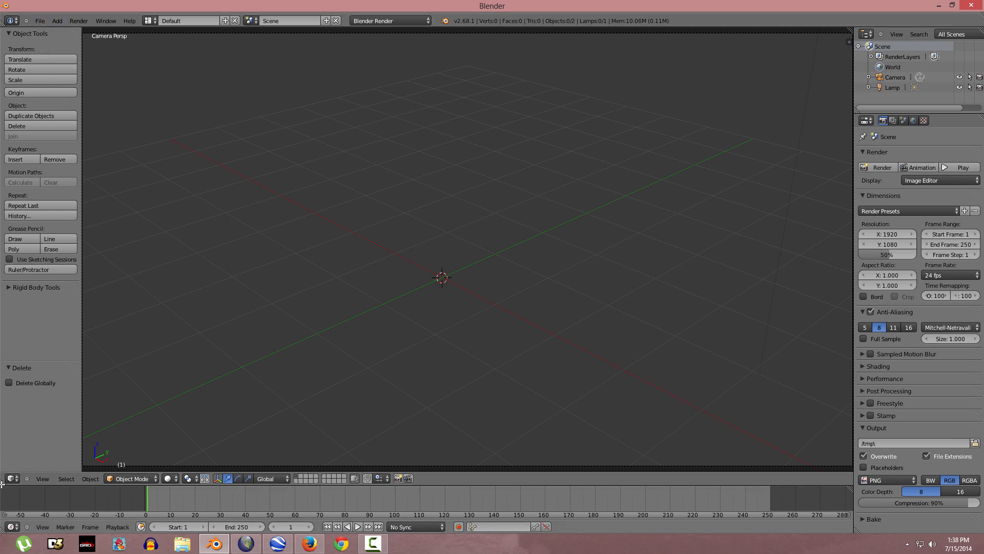
{"action": "left_click_drag", "start_coordinate": [3, 482], "coordinate": [2, 512]}
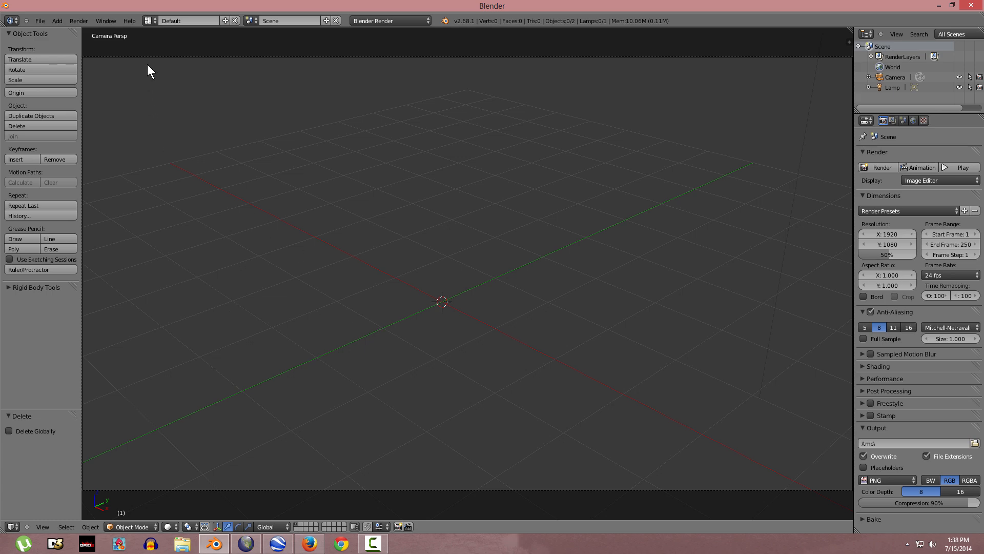
{"action": "left_click_drag", "start_coordinate": [140, 28], "coordinate": [140, 21]}
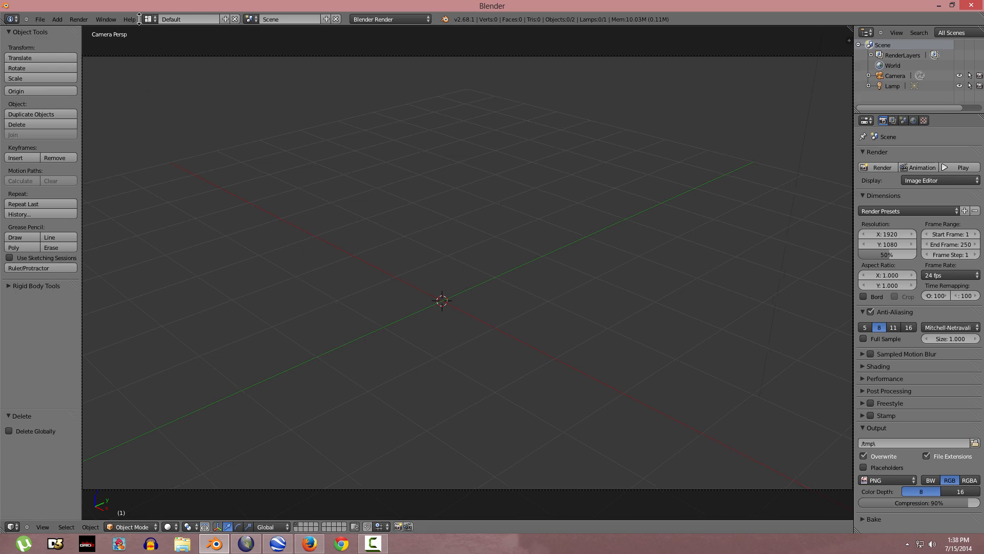
Step: Import HEIGHTMAP.BMP as an image plane from the folder "how to Download and import a Real World Terrain in blender" on F:
{"action": "left_click", "coordinate": [41, 19]}
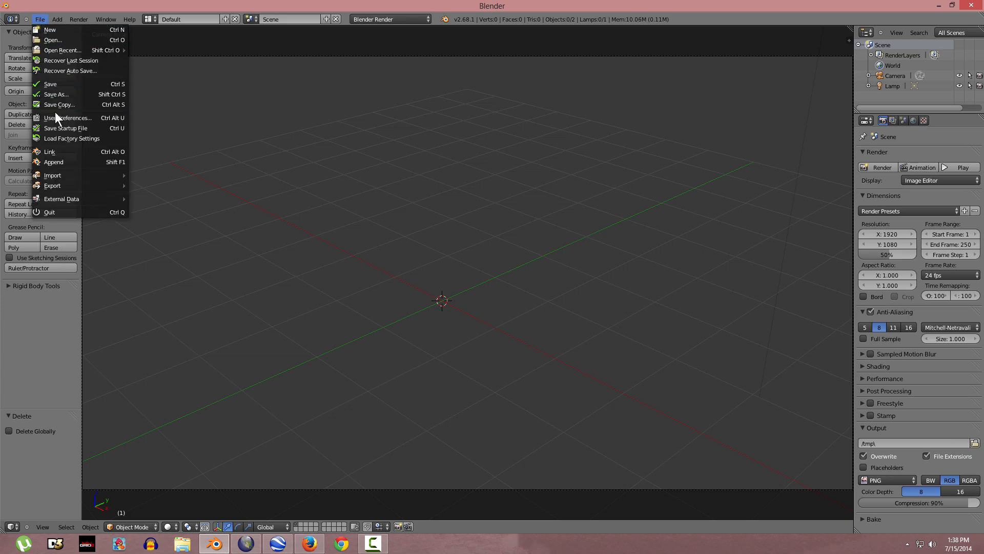
{"action": "mouse_move", "coordinate": [67, 175]}
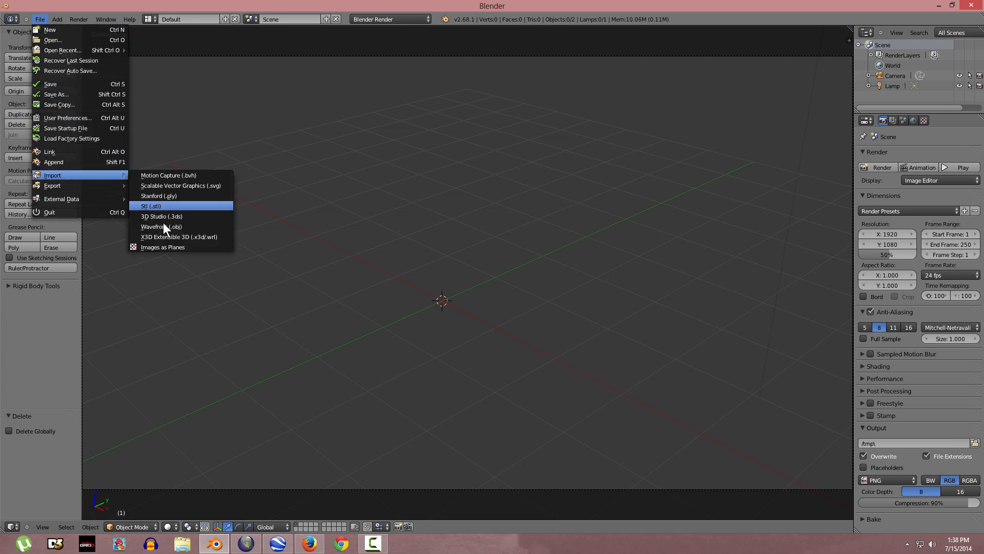
{"action": "left_click", "coordinate": [164, 246]}
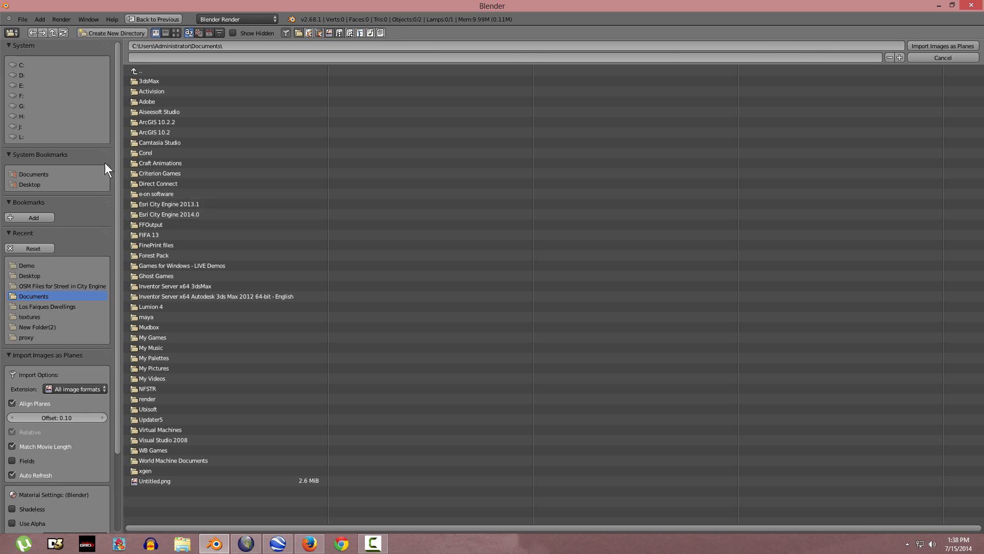
{"action": "left_click", "coordinate": [21, 96]}
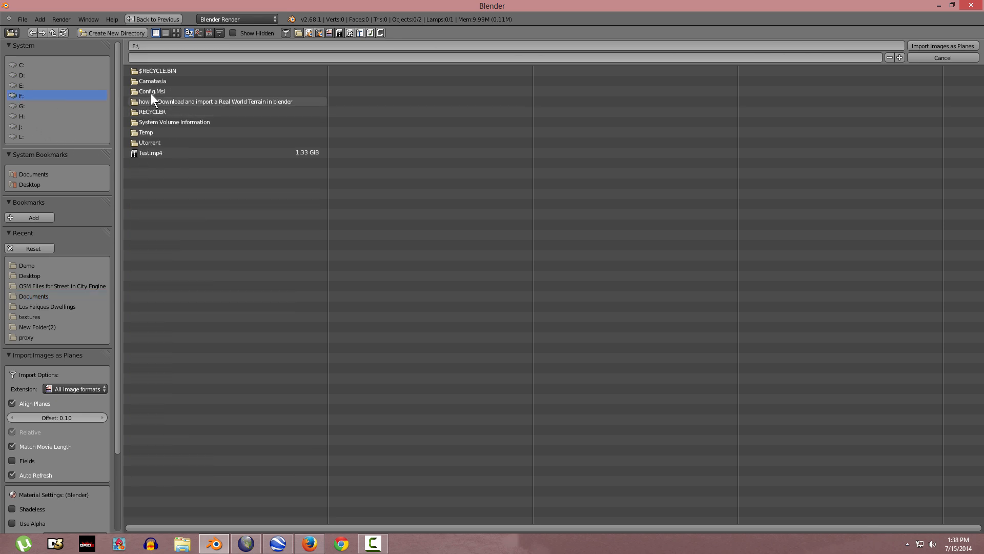
{"action": "left_click", "coordinate": [165, 102]}
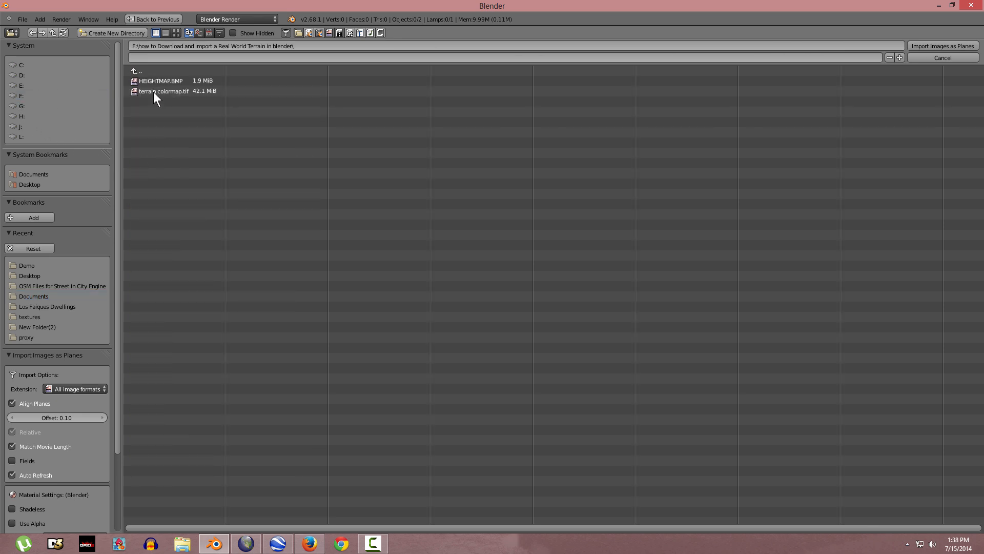
{"action": "left_click", "coordinate": [156, 81]}
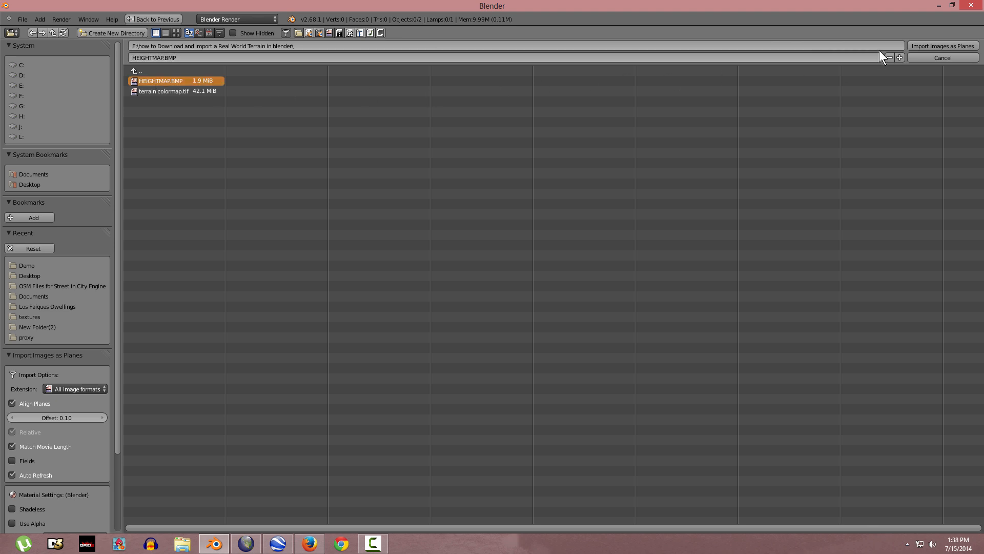
{"action": "left_click", "coordinate": [923, 47]}
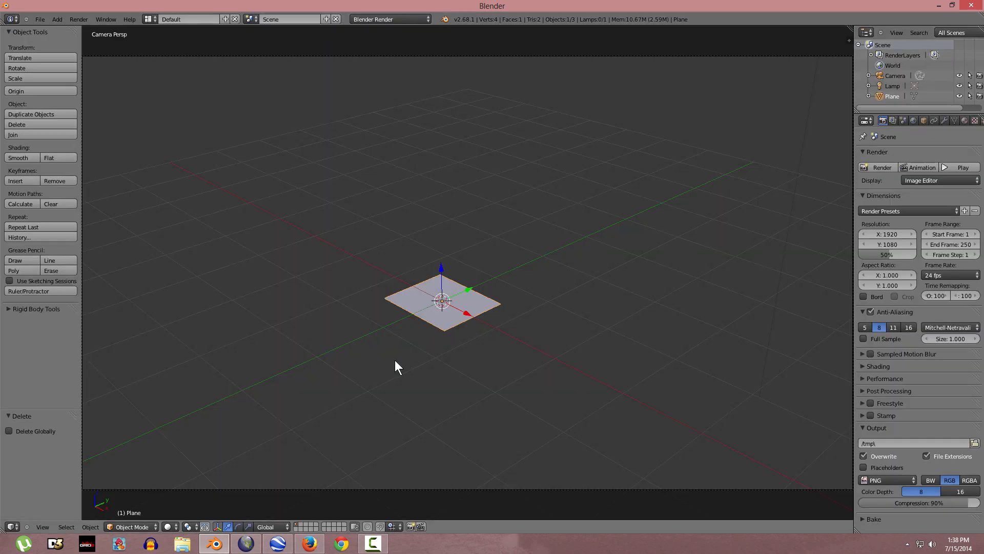
Step: Find the Screencast Keys add-on in the user preferences by searching "scree", and enable it
{"action": "left_click", "coordinate": [43, 19]}
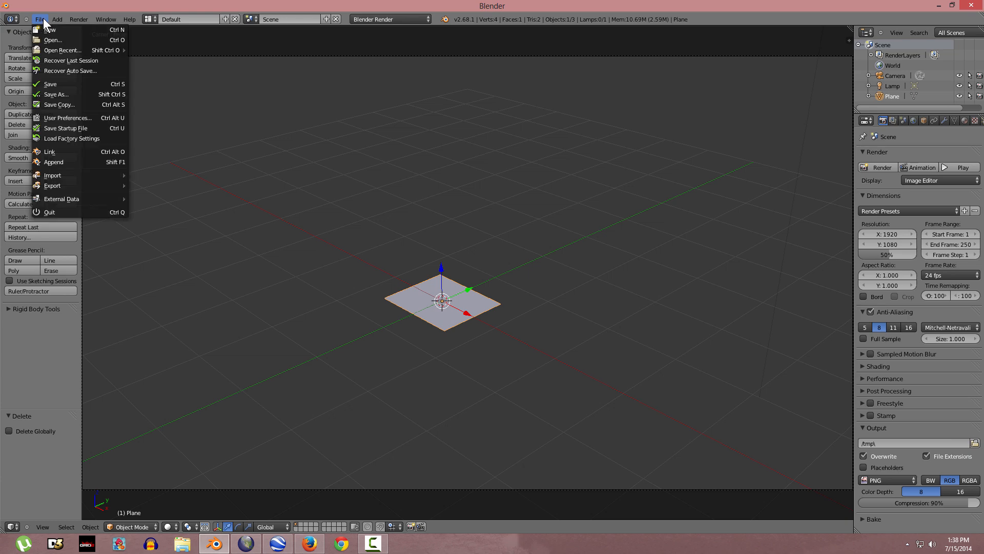
{"action": "left_click", "coordinate": [59, 117]}
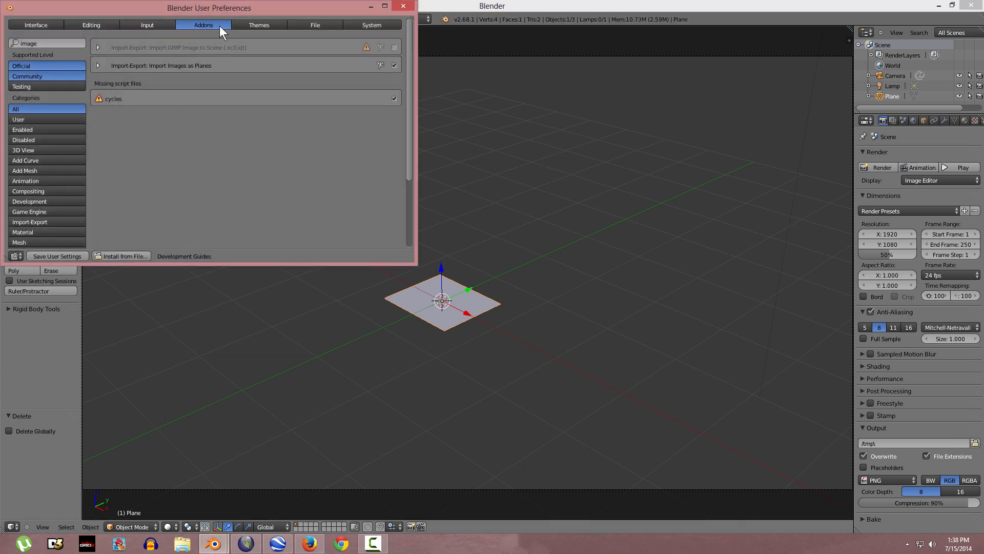
{"action": "left_click", "coordinate": [45, 42]}
{"action": "type", "text": "scree"}
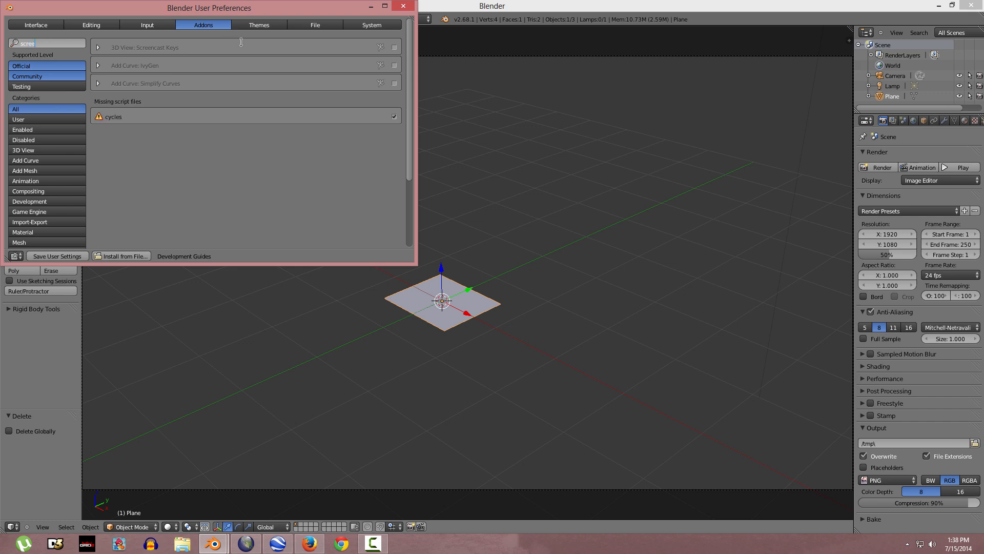
{"action": "left_click", "coordinate": [396, 48]}
{"action": "left_click", "coordinate": [395, 48]}
{"action": "left_click", "coordinate": [402, 9]}
Step: Start the Screencast Keys display in the 3D viewport, leaving the properties sidebar hidden
{"action": "key", "text": "n"}
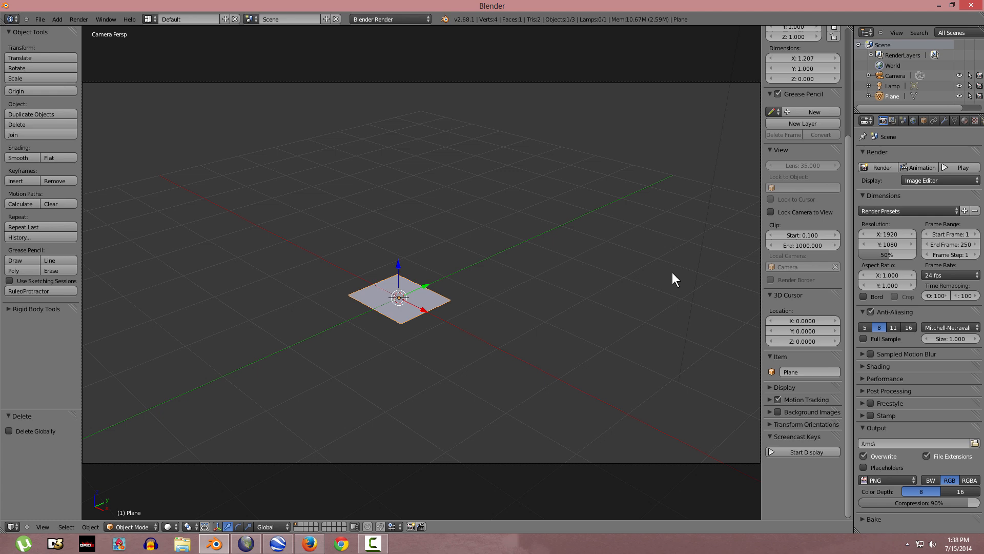
{"action": "left_click", "coordinate": [784, 451]}
{"action": "key", "text": "n"}
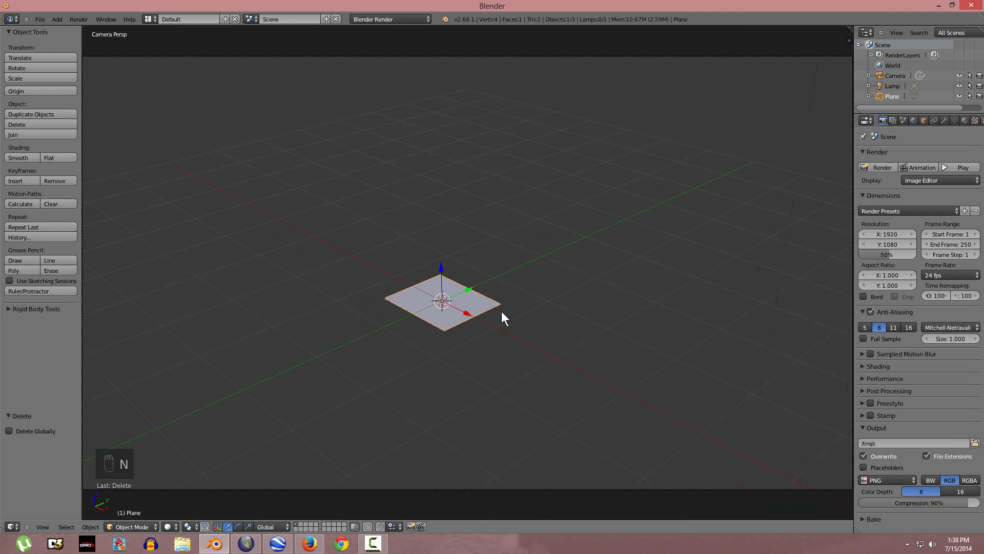
Step: Show the heightmap plane with textured shading and scale it up by about 7.14, followed by a further factor of about 1.85
{"action": "key", "text": "alt+z"}
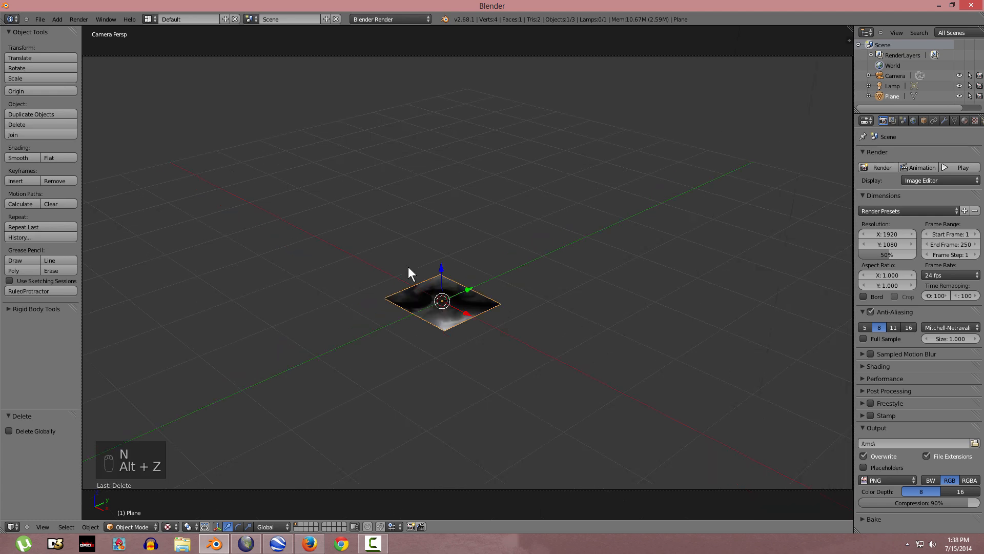
{"action": "key", "text": "s"}
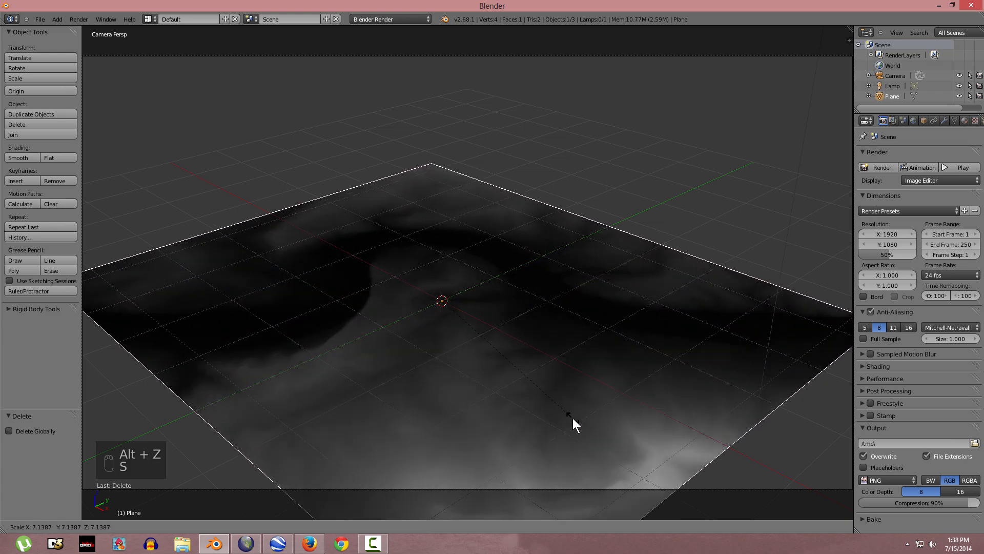
{"action": "left_click", "coordinate": [573, 417]}
{"action": "key", "text": "s"}
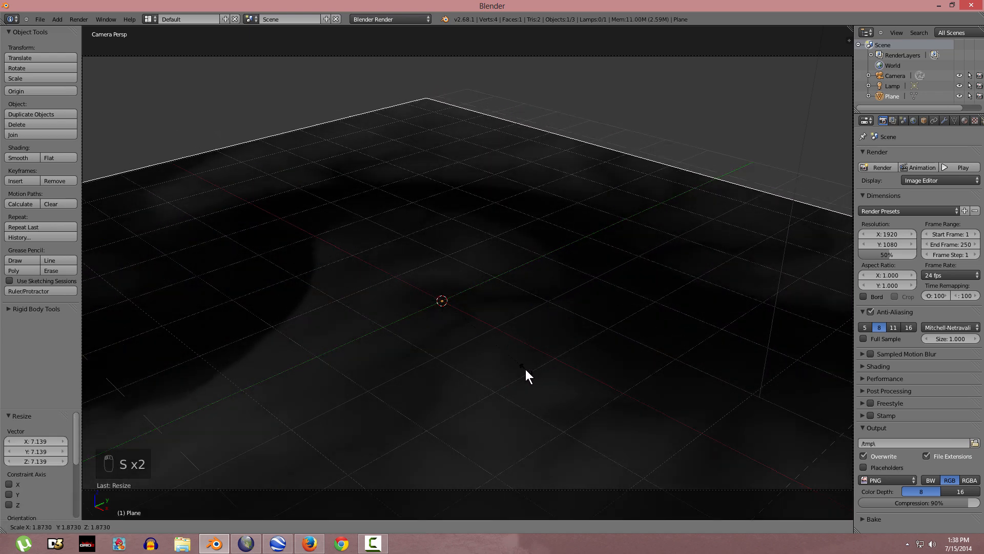
{"action": "left_click", "coordinate": [524, 369]}
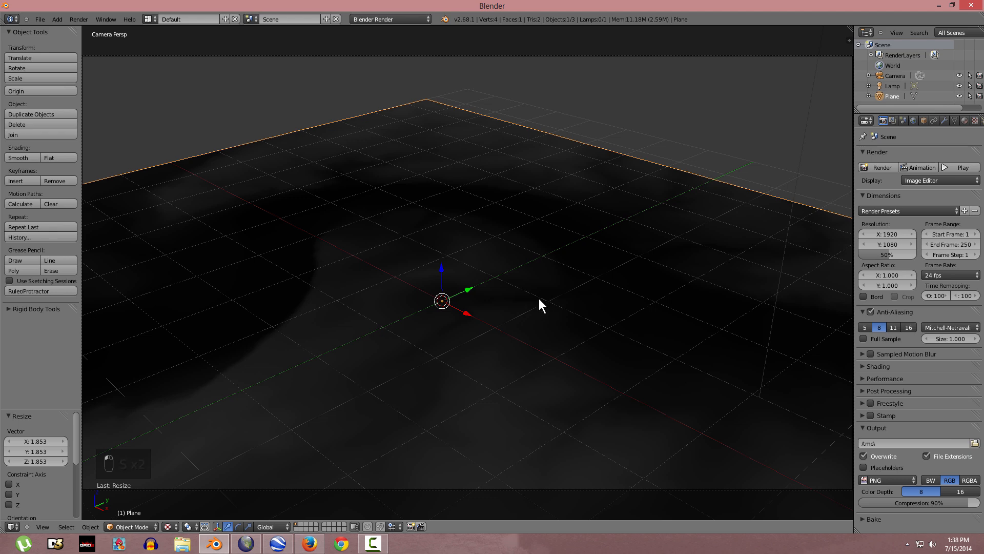
Step: Subdivide the whole heightmap plane eight times with one cut each in Edit Mode, and return to Object Mode
{"action": "key", "text": "Tab"}
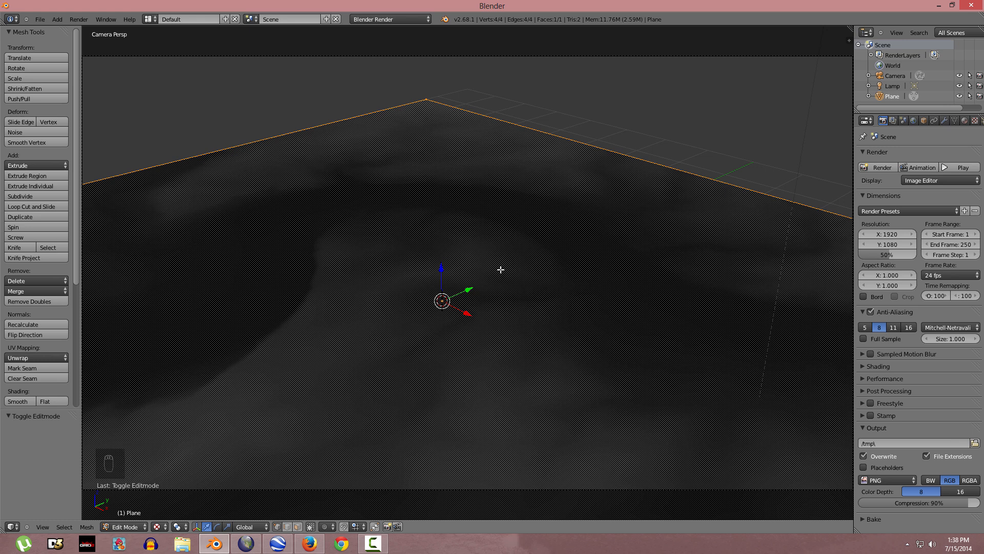
{"action": "key", "text": "w"}
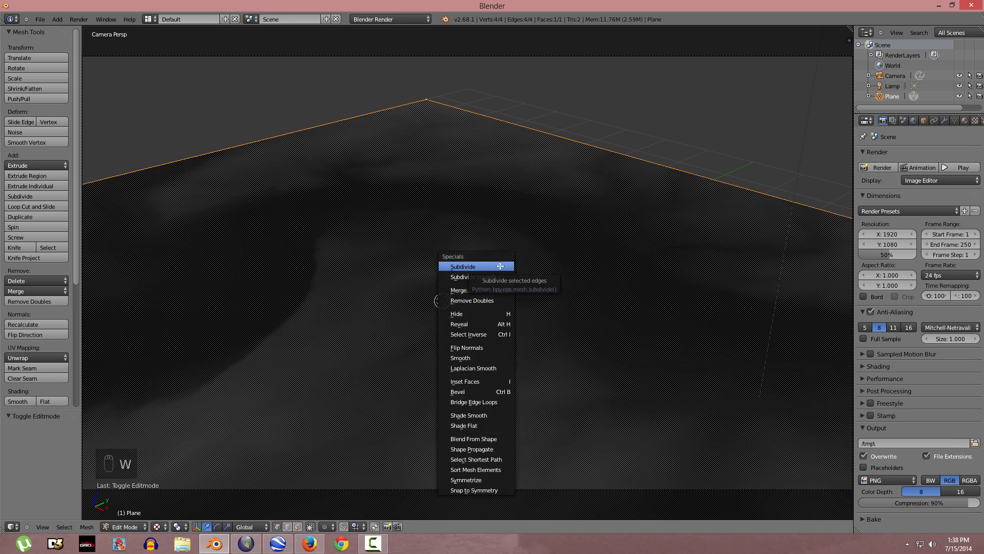
{"action": "left_click", "coordinate": [500, 266]}
{"action": "key", "text": "w"}
{"action": "left_click", "coordinate": [501, 266]}
{"action": "key", "text": "w"}
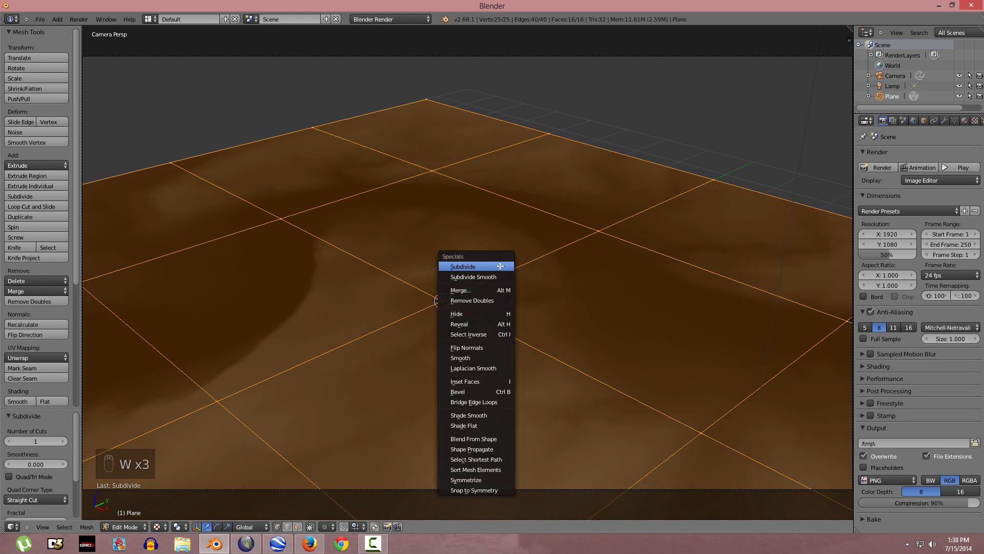
{"action": "left_click", "coordinate": [500, 266]}
{"action": "key", "text": "w"}
{"action": "left_click", "coordinate": [500, 266]}
{"action": "key", "text": "w"}
{"action": "left_click", "coordinate": [501, 266]}
{"action": "key", "text": "w"}
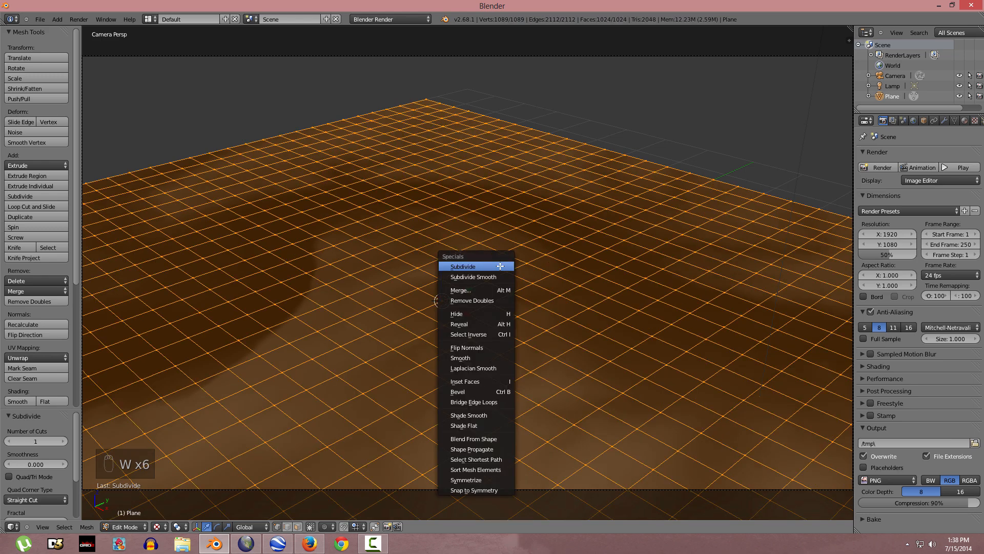
{"action": "left_click", "coordinate": [501, 266]}
{"action": "key", "text": "w"}
{"action": "left_click", "coordinate": [501, 267]}
{"action": "key", "text": "w"}
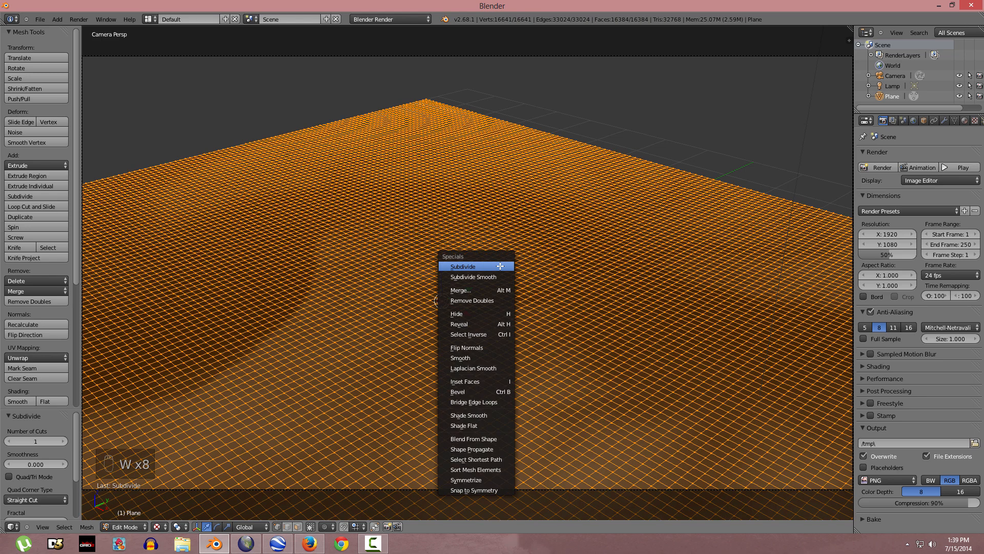
{"action": "left_click", "coordinate": [500, 266]}
{"action": "key", "text": "Tab"}
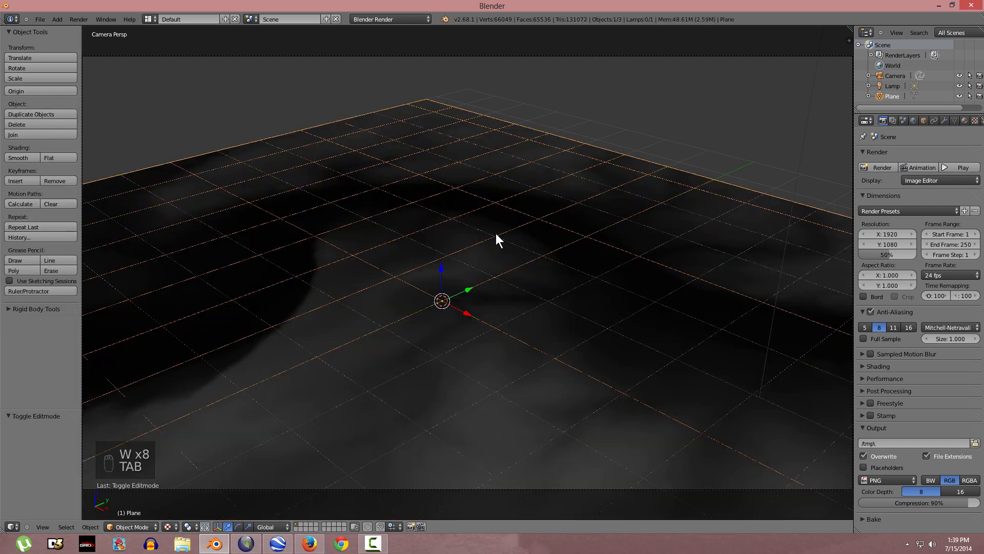
Step: Add a Displace modifier to the subdivided heightmap plane
{"action": "left_click", "coordinate": [945, 121]}
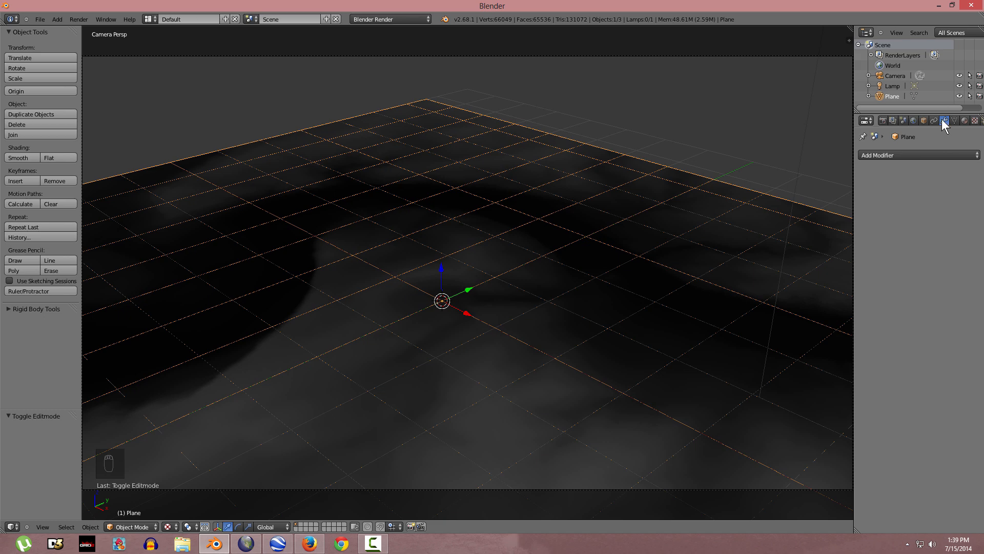
{"action": "left_click", "coordinate": [936, 156]}
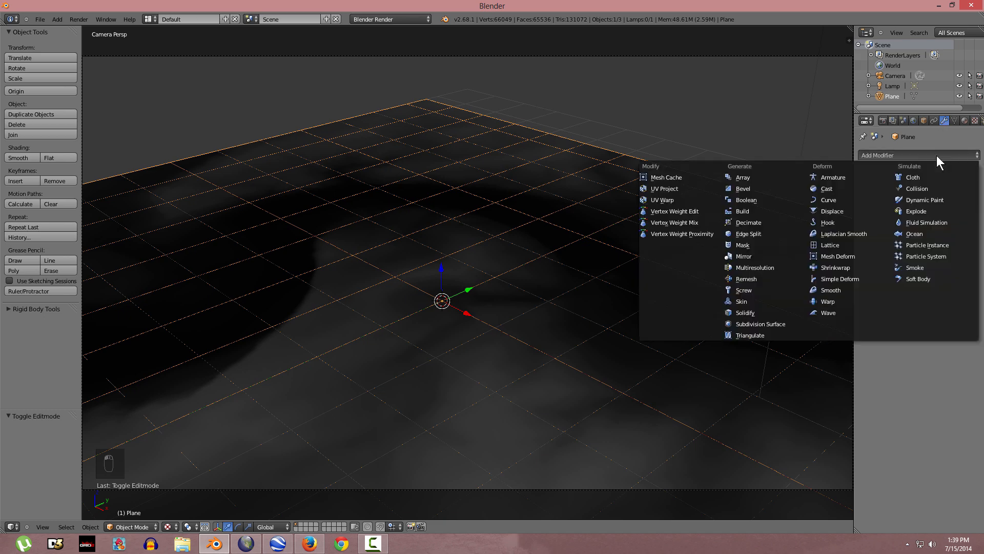
{"action": "left_click", "coordinate": [837, 211]}
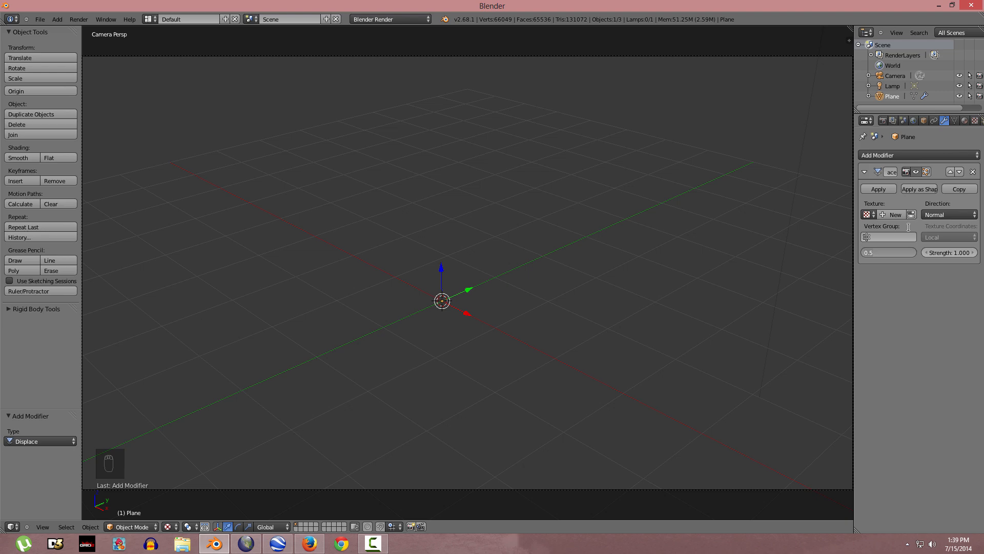
Step: Set the Displace modifier's midlevel to 1 and its strength to 0.1
{"action": "type", "text": "1"}
{"action": "key", "text": "Return"}
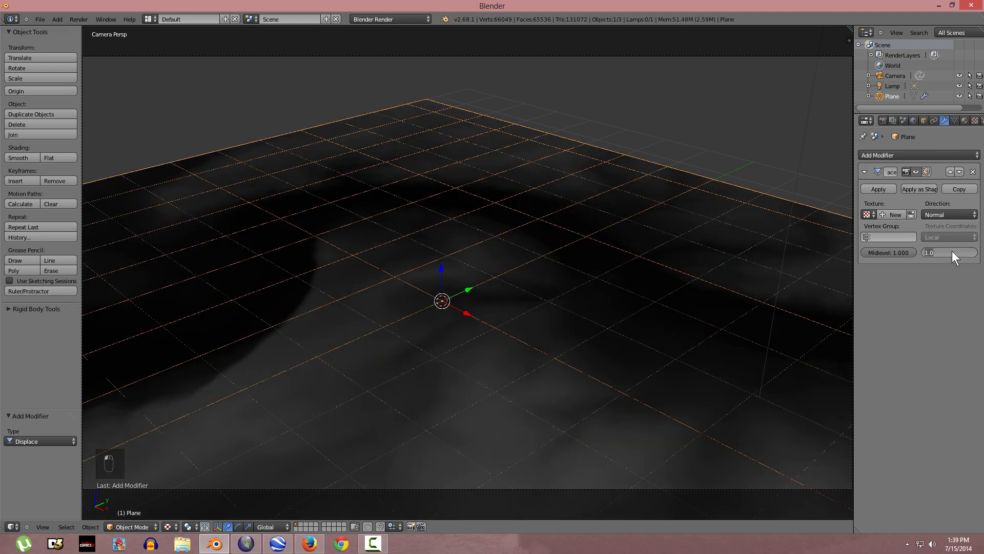
{"action": "key", "text": "Return"}
Step: Assign the HEIGHTMAP texture to the Displace modifier and set its texture coordinates to UV
{"action": "left_click", "coordinate": [866, 214]}
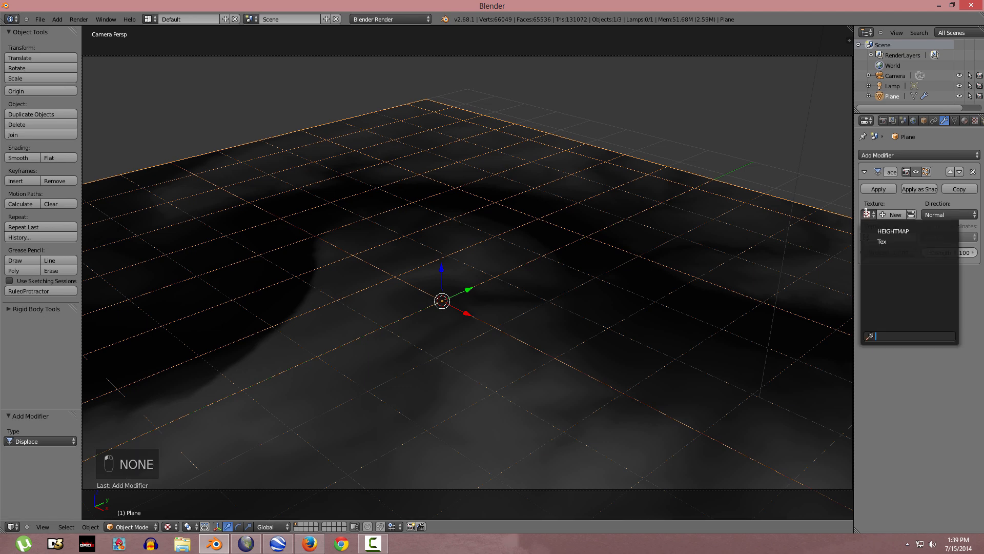
{"action": "left_click", "coordinate": [886, 231]}
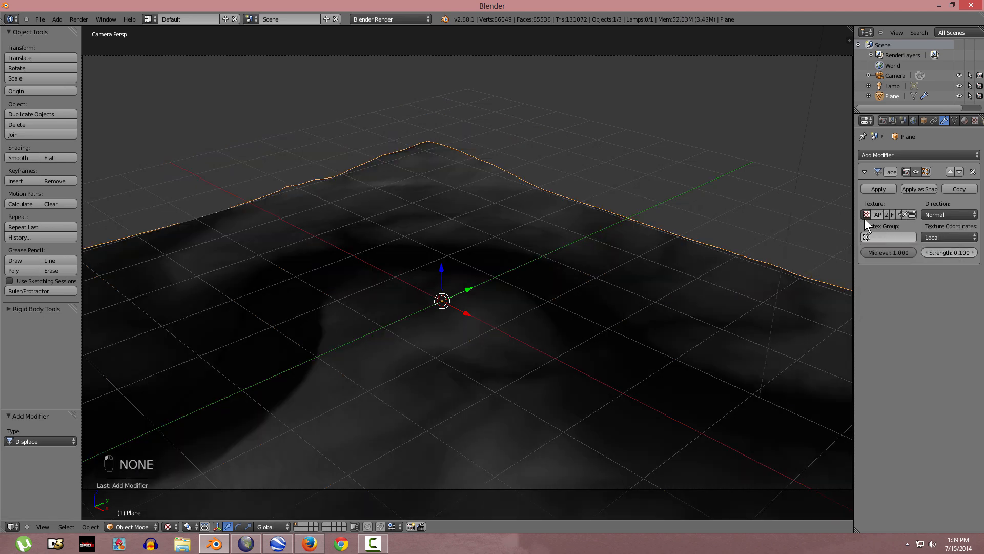
{"action": "left_click", "coordinate": [948, 237]}
{"action": "left_click", "coordinate": [922, 194]}
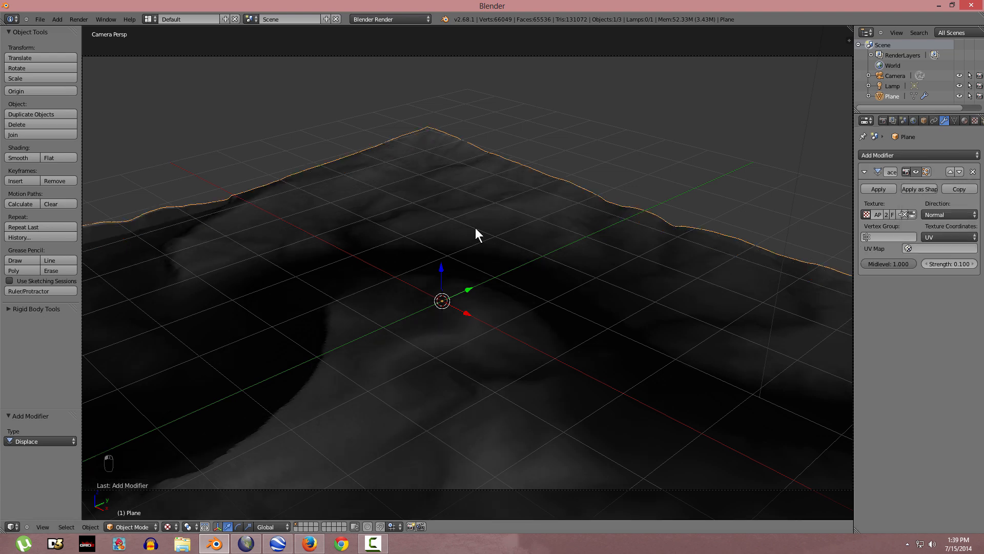
Step: Move the displaced plane about -3.27 along the X axis and give it smooth shading
{"action": "left_click_drag", "start_coordinate": [468, 293], "coordinate": [536, 167]}
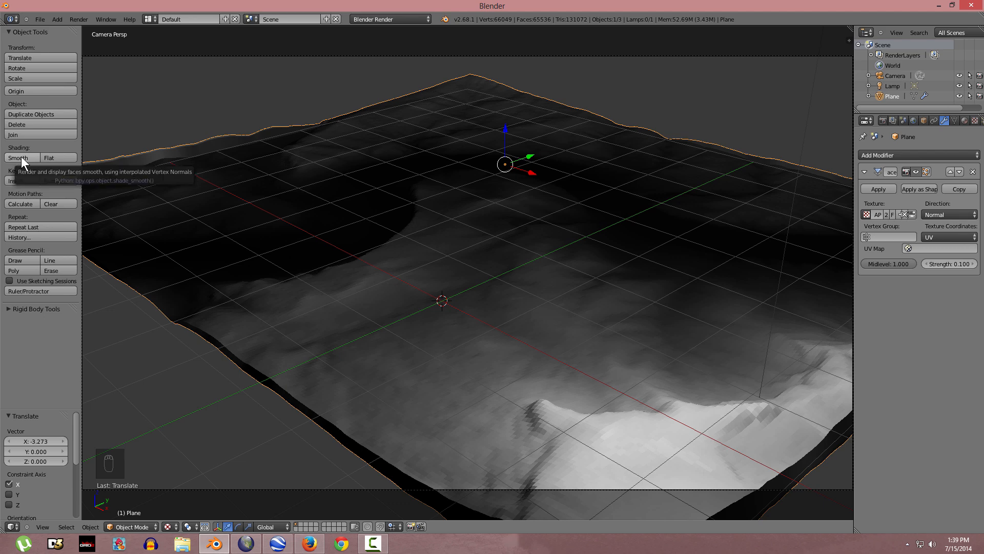
{"action": "left_click", "coordinate": [20, 156]}
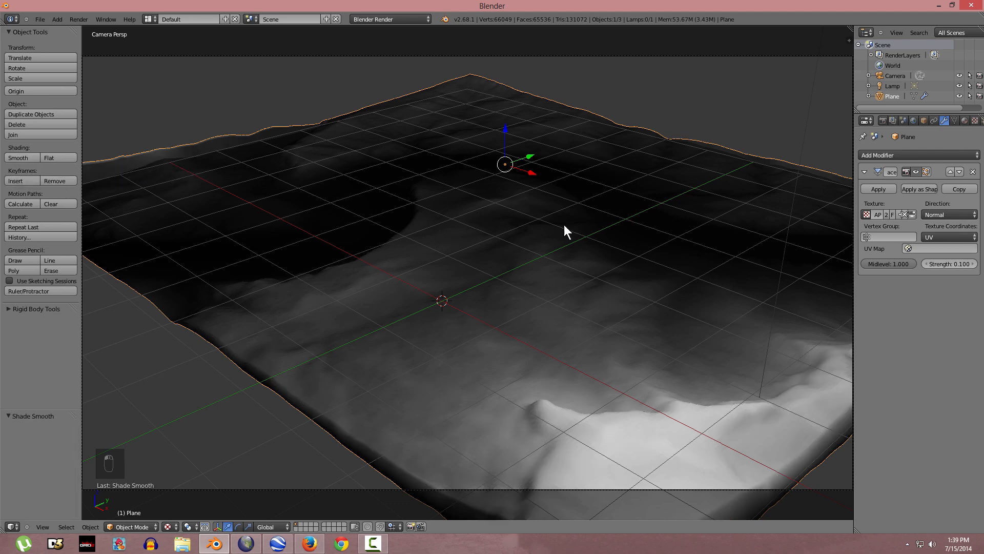
Step: Subdivide the whole plane once more with one cut in Edit Mode and return to Object Mode
{"action": "middle_click_drag", "start_coordinate": [482, 255], "coordinate": [765, 283]}
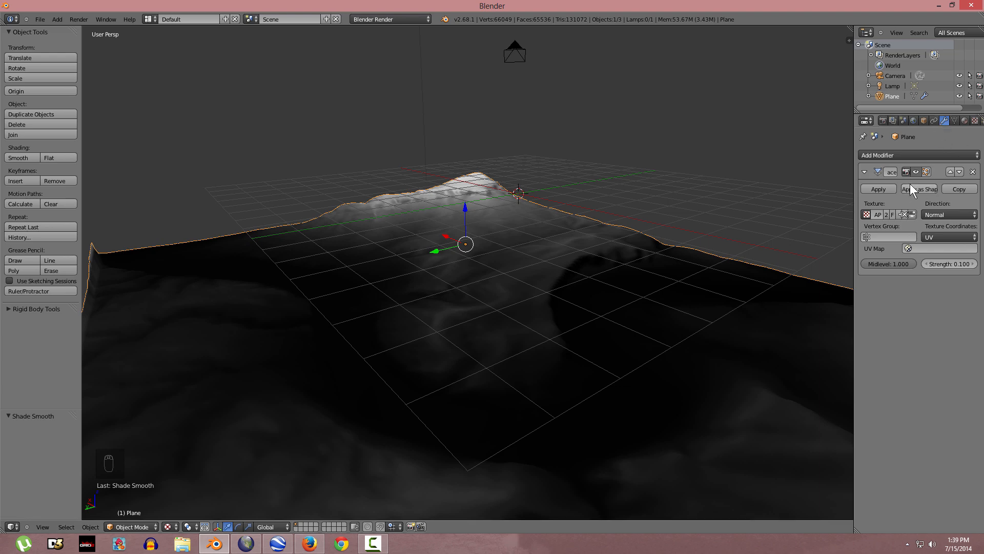
{"action": "key", "text": "Tab"}
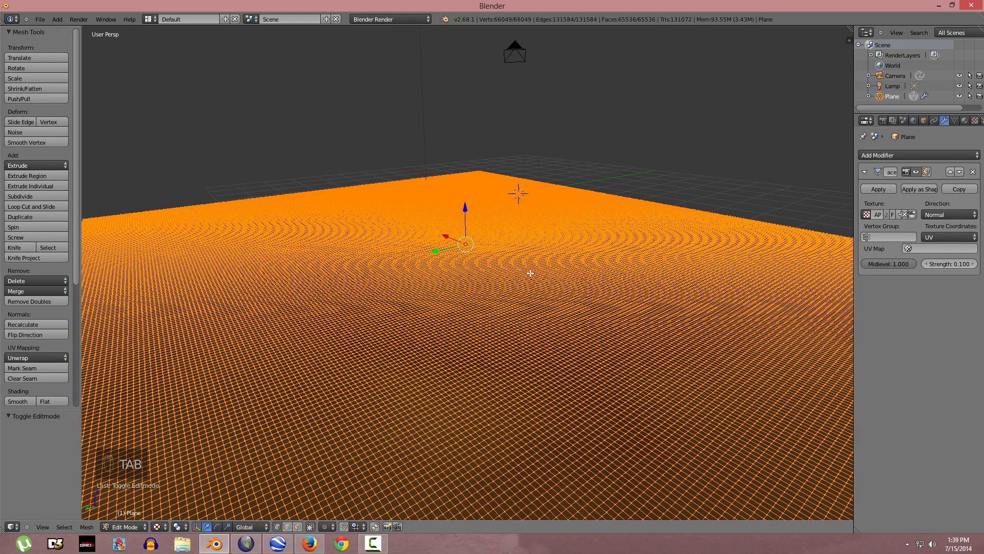
{"action": "key", "text": "w"}
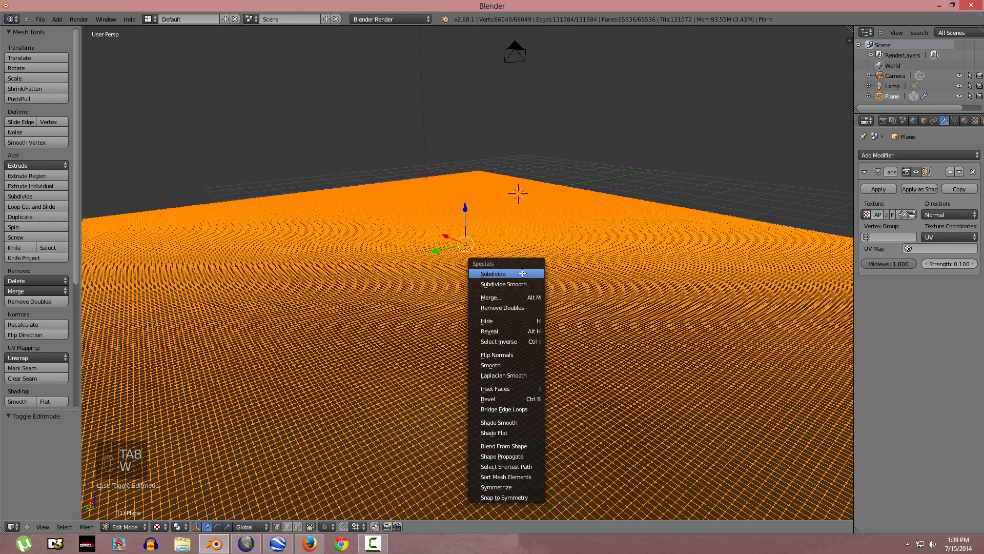
{"action": "left_click", "coordinate": [523, 273]}
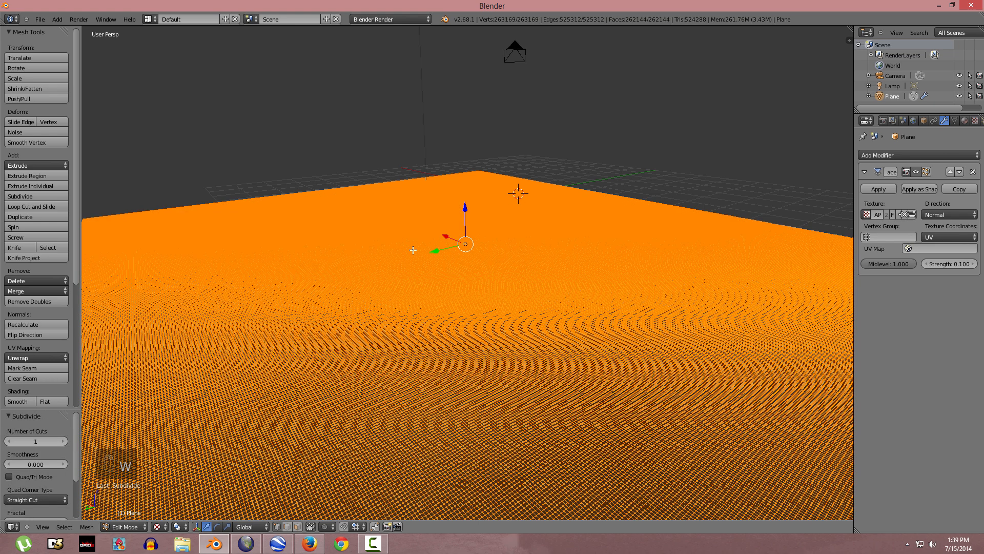
{"action": "key", "text": "Tab"}
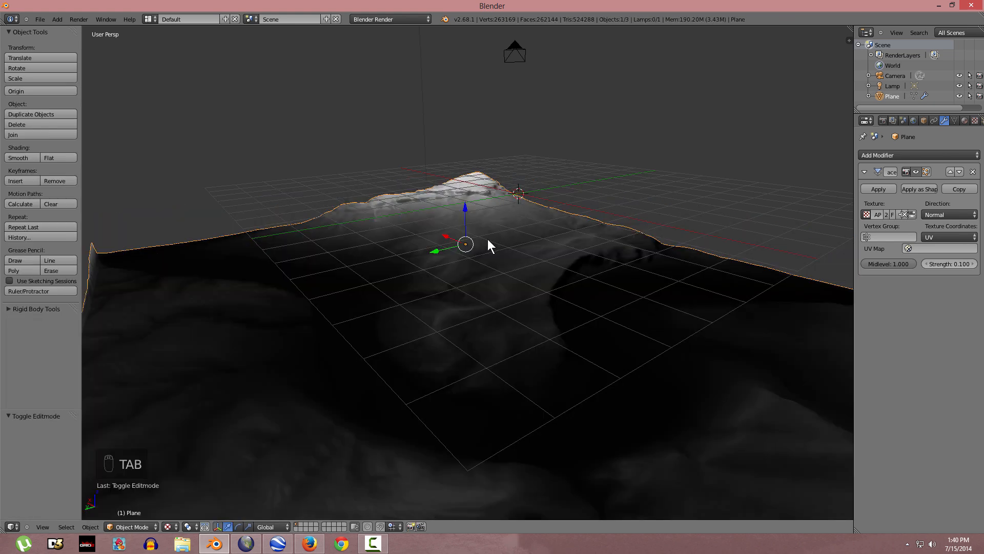
Step: Save the scene as untitled.blend in the folder "how to Download and import a Real World Terrain in blender" on drive F
{"action": "middle_click_drag", "start_coordinate": [453, 306], "coordinate": [399, 323]}
{"action": "key", "text": "ctrl+s"}
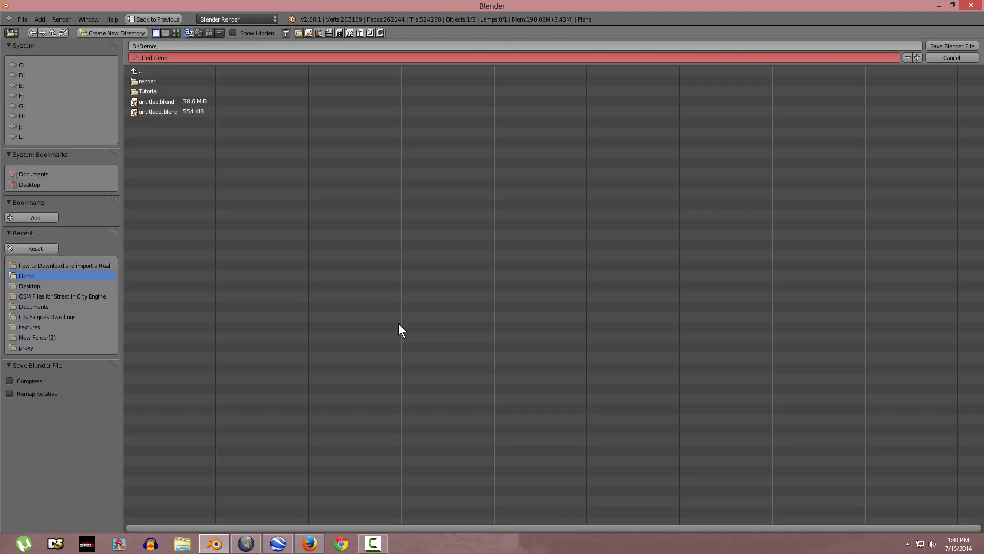
{"action": "left_click", "coordinate": [22, 95]}
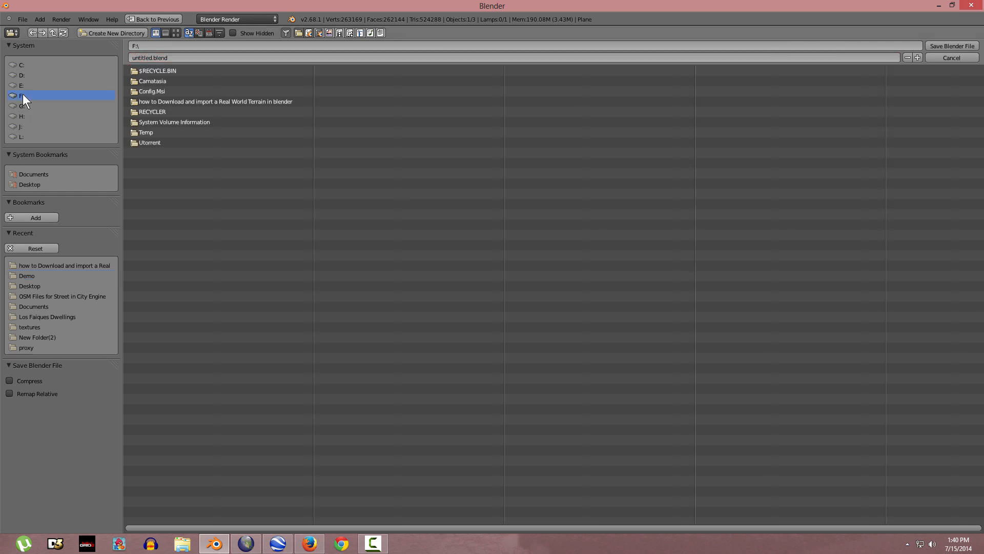
{"action": "left_click", "coordinate": [168, 102]}
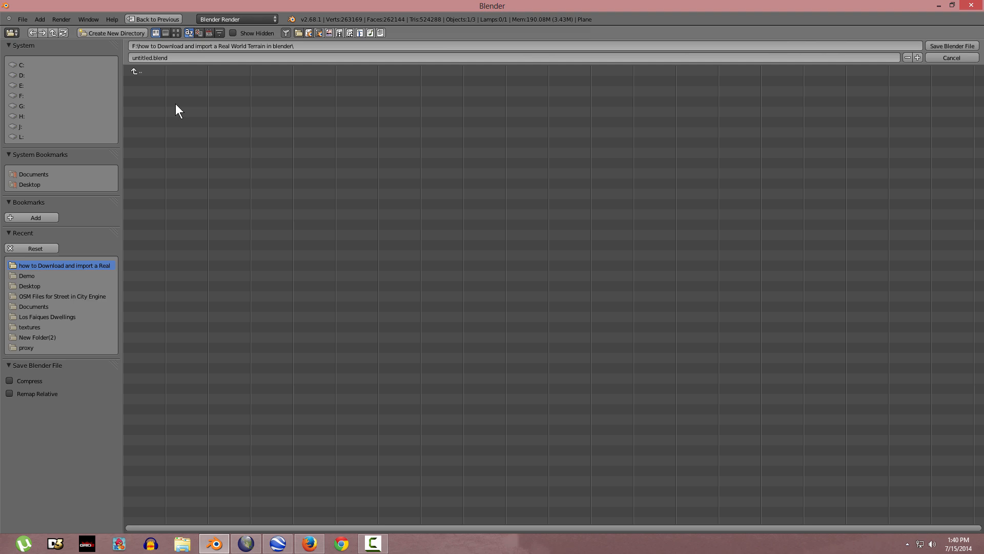
{"action": "left_click", "coordinate": [961, 45]}
Step: Restart Blender and reopen the most recently saved untitled.blend
{"action": "left_click", "coordinate": [971, 5]}
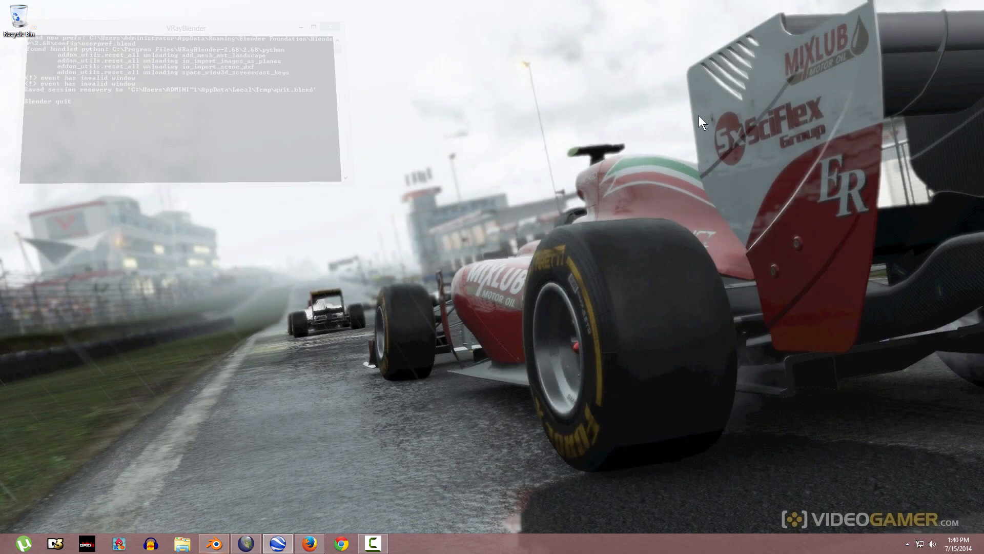
{"action": "left_click", "coordinate": [214, 544]}
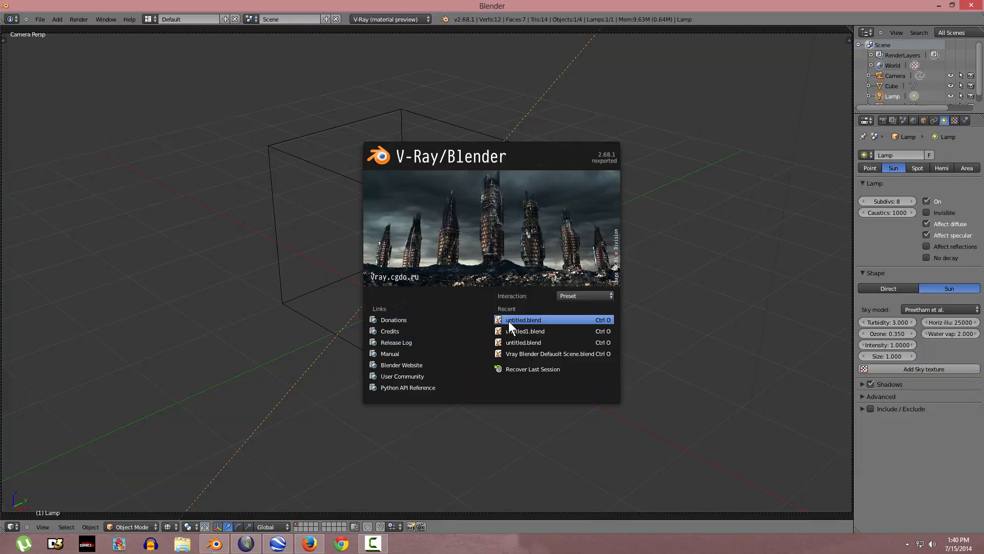
{"action": "left_click", "coordinate": [523, 320]}
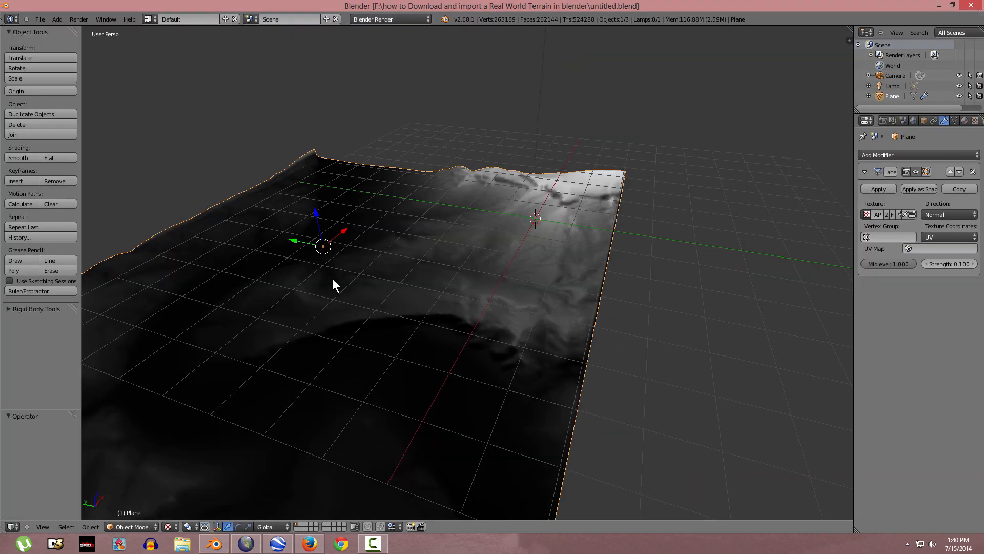
Step: Switch the viewport from textured to solid shading and examine the displaced terrain's relief from several angles
{"action": "middle_click_drag", "start_coordinate": [488, 315], "coordinate": [563, 290]}
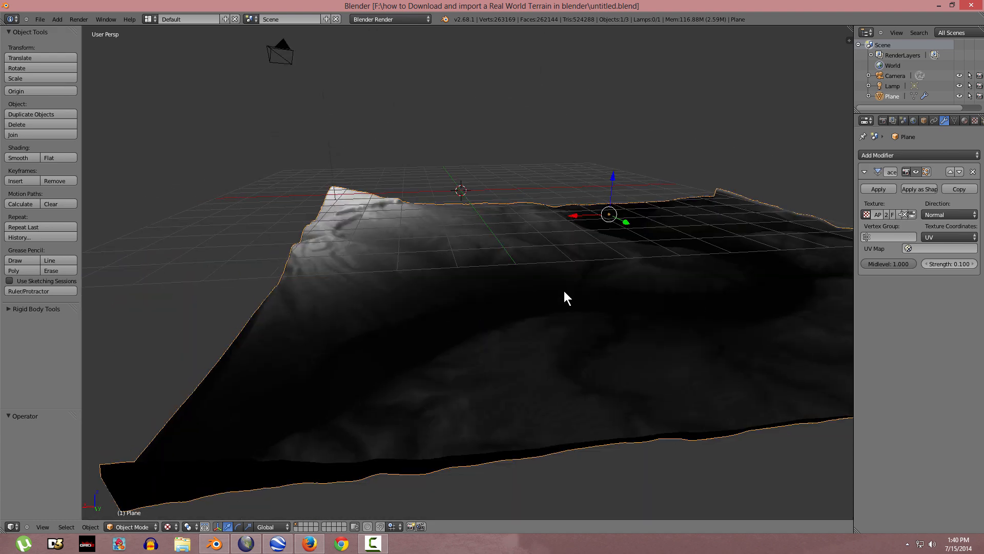
{"action": "key", "text": "KP_0"}
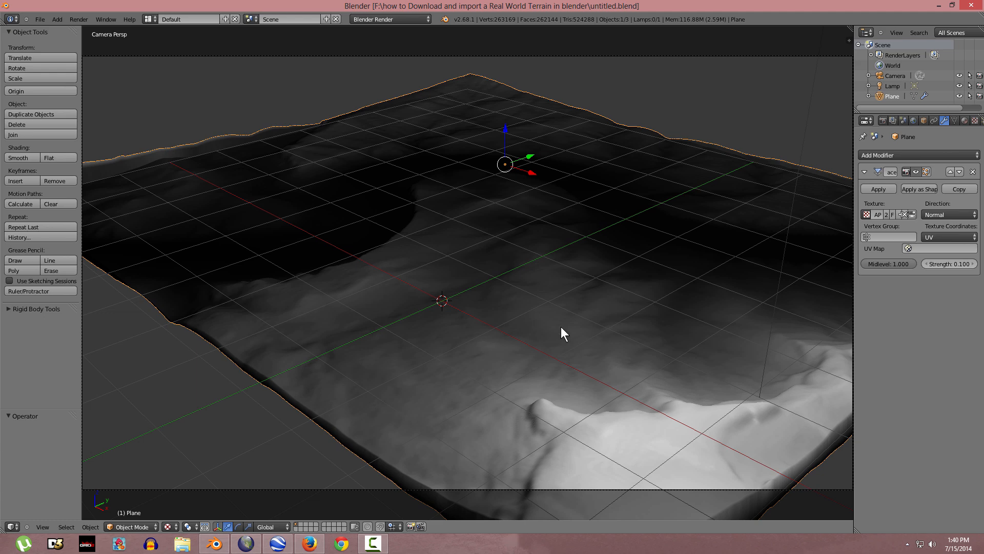
{"action": "scroll", "coordinate": [460, 250], "scroll_direction": "down", "scroll_amount": 4}
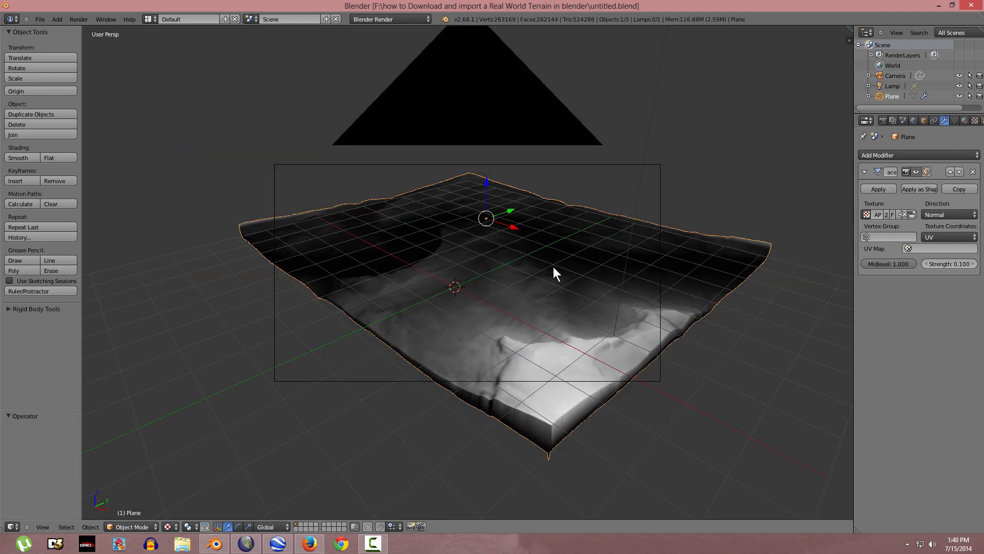
{"action": "middle_click_drag", "start_coordinate": [553, 272], "coordinate": [608, 261]}
{"action": "key", "text": "alt+z"}
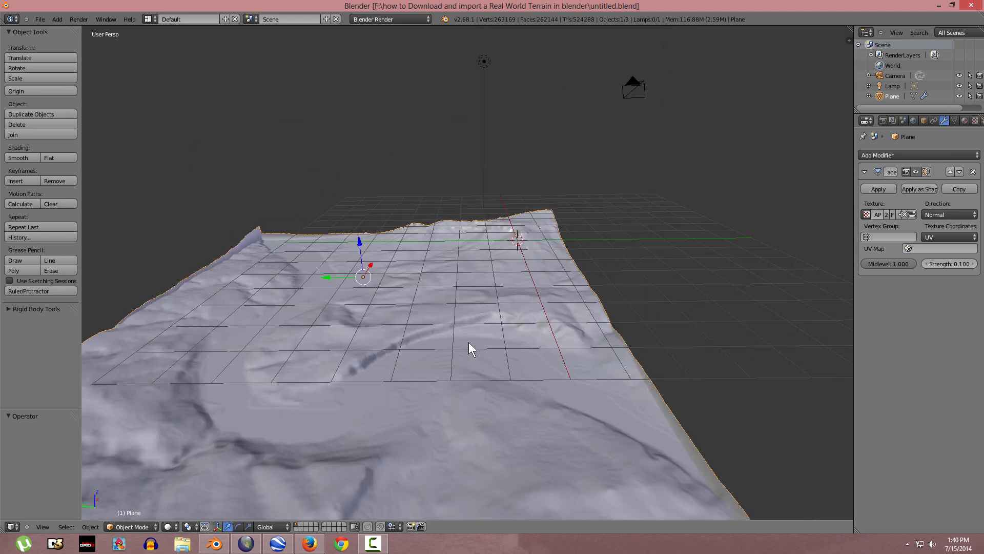
{"action": "middle_click_drag", "start_coordinate": [413, 370], "coordinate": [447, 303]}
{"action": "middle_click_drag", "start_coordinate": [444, 290], "coordinate": [499, 281]}
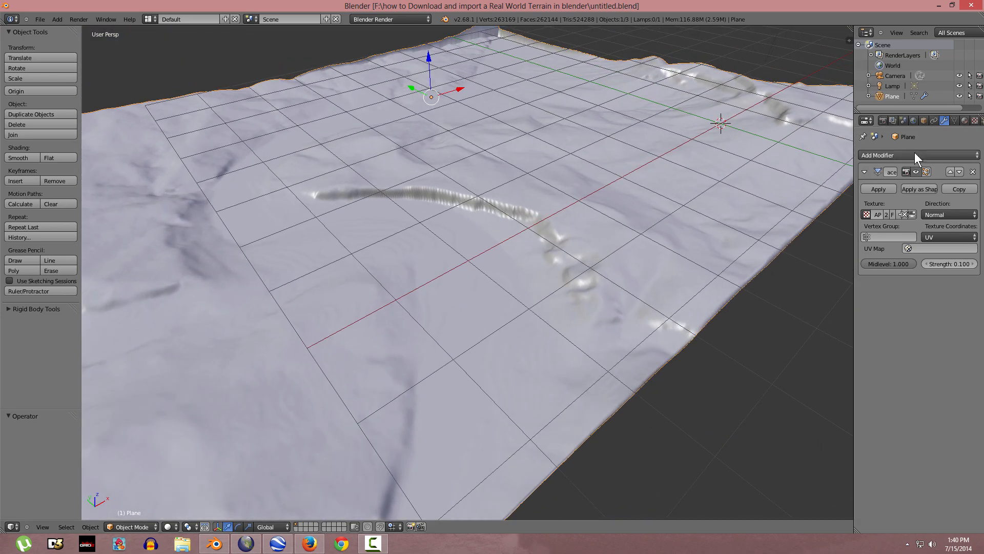
Step: Add a Subdivision Surface modifier to the terrain plane, and apply both it and the Displace modifier
{"action": "left_click", "coordinate": [918, 155]}
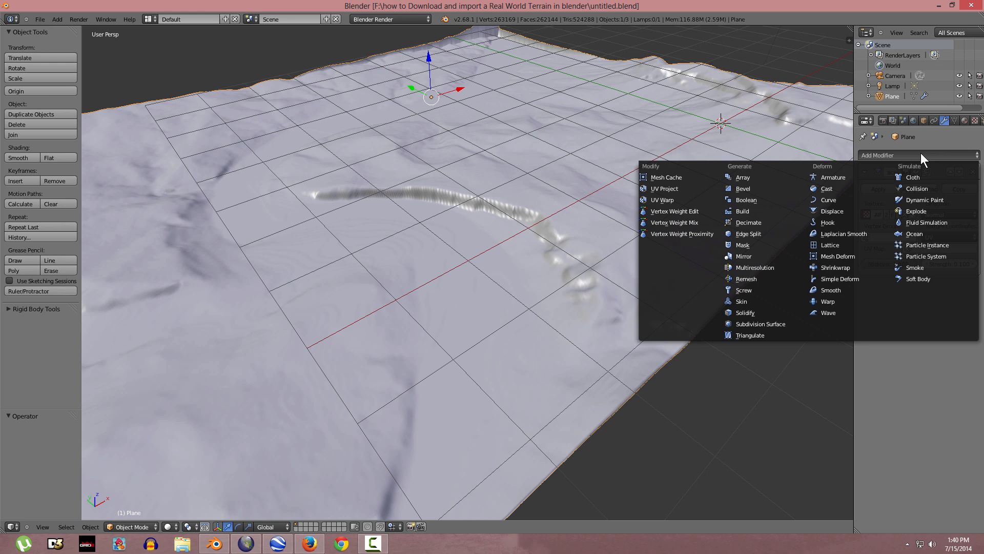
{"action": "left_click", "coordinate": [758, 329]}
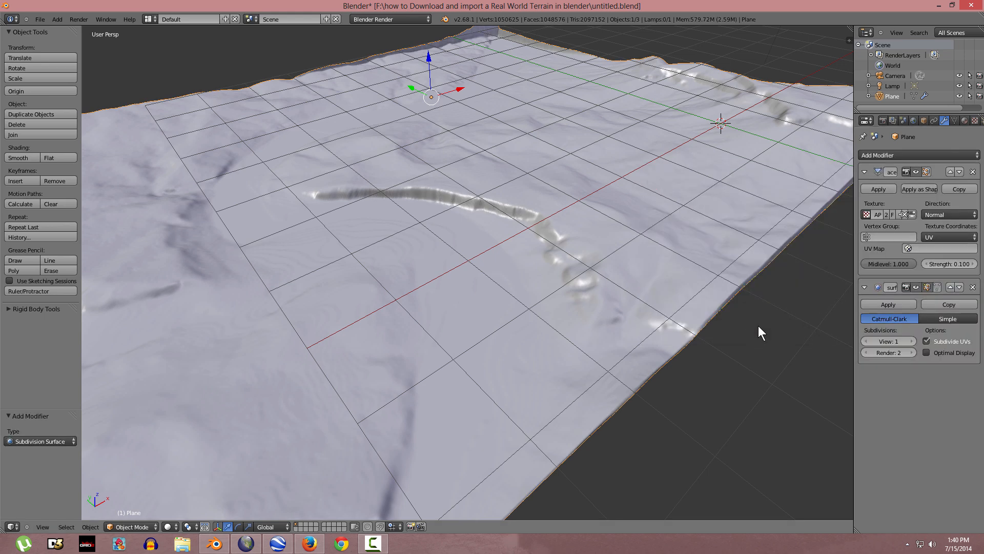
{"action": "scroll", "coordinate": [428, 198], "scroll_direction": "up", "scroll_amount": 4}
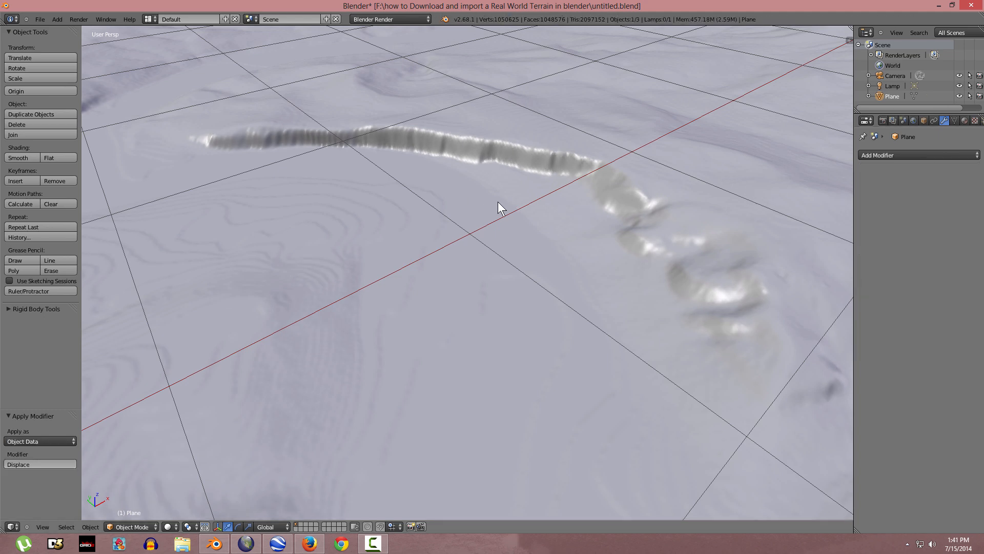
Step: Scale the terrain up uniformly by about 2.88 as seen through the camera
{"action": "key", "text": "KP_0"}
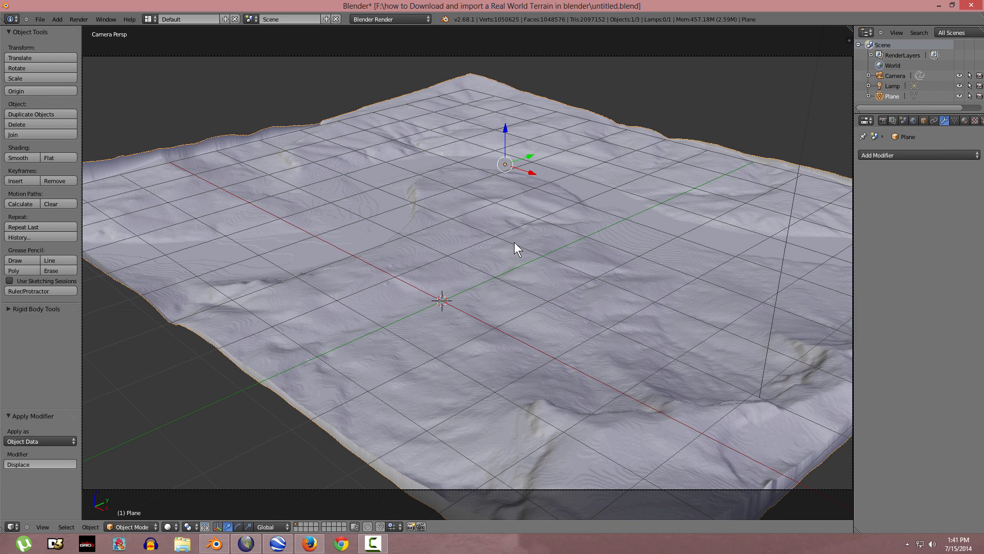
{"action": "key", "text": "s"}
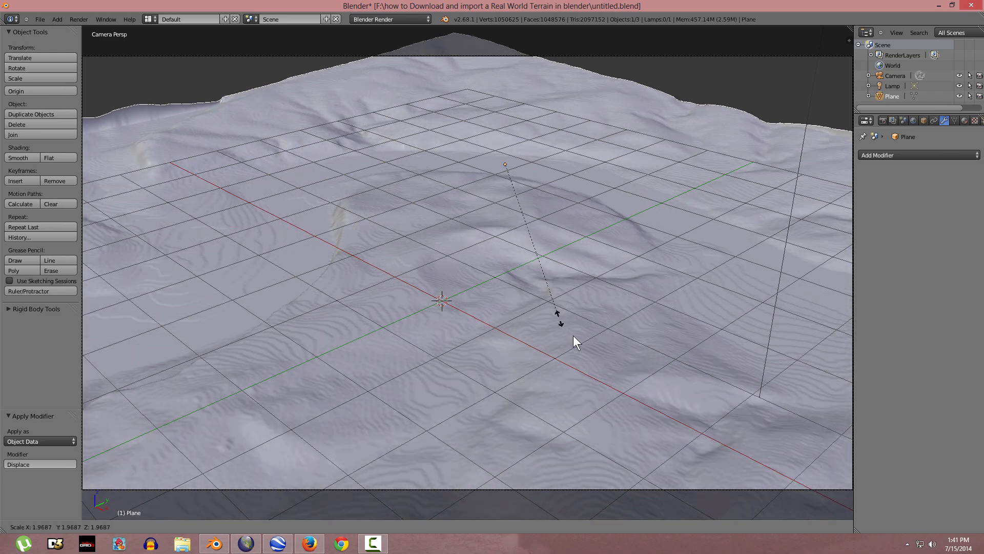
{"action": "left_click", "coordinate": [605, 383]}
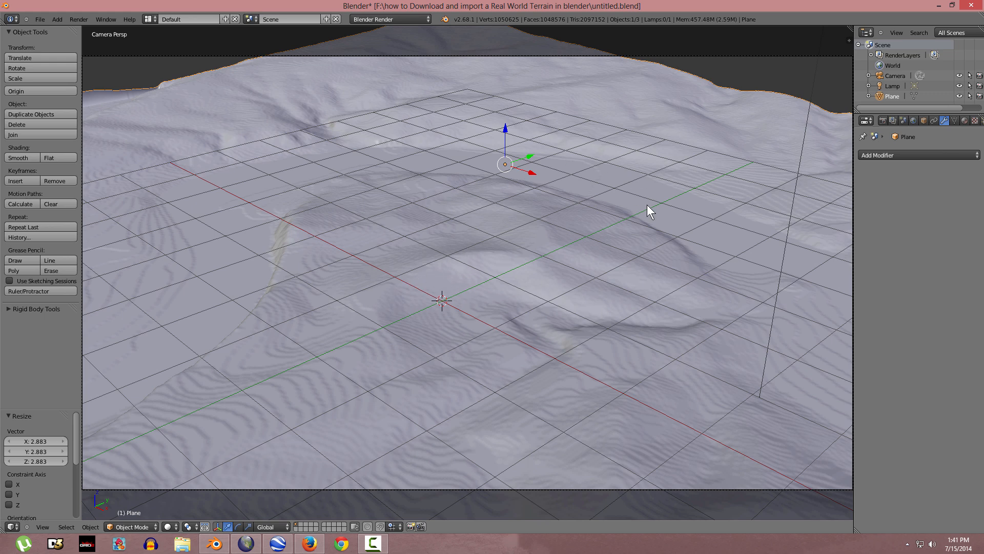
Step: Lock the camera to the view and swing it around to look down on the terrain's curved valley
{"action": "key", "text": "n"}
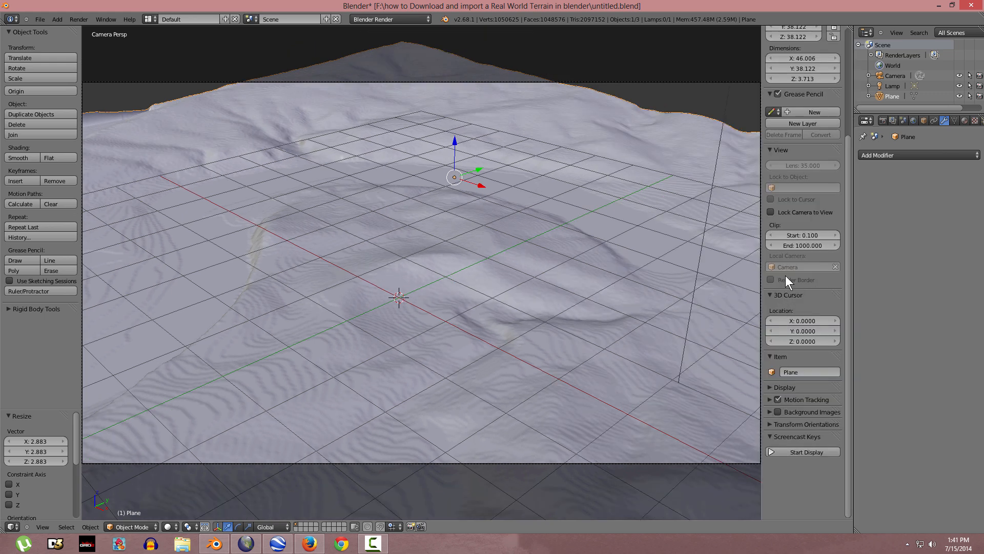
{"action": "left_click", "coordinate": [771, 212]}
{"action": "mouse_move", "coordinate": [410, 349]}
{"action": "middle_mouse_down"}
{"action": "mouse_move", "coordinate": [527, 377]}
{"action": "mouse_move", "coordinate": [558, 352]}
{"action": "mouse_move", "coordinate": [511, 323]}
{"action": "mouse_move", "coordinate": [508, 309]}
{"action": "middle_mouse_up"}
{"action": "key", "text": "z"}
{"action": "scroll", "coordinate": [530, 369], "scroll_direction": "down", "scroll_amount": 2}
{"action": "key", "text": "z"}
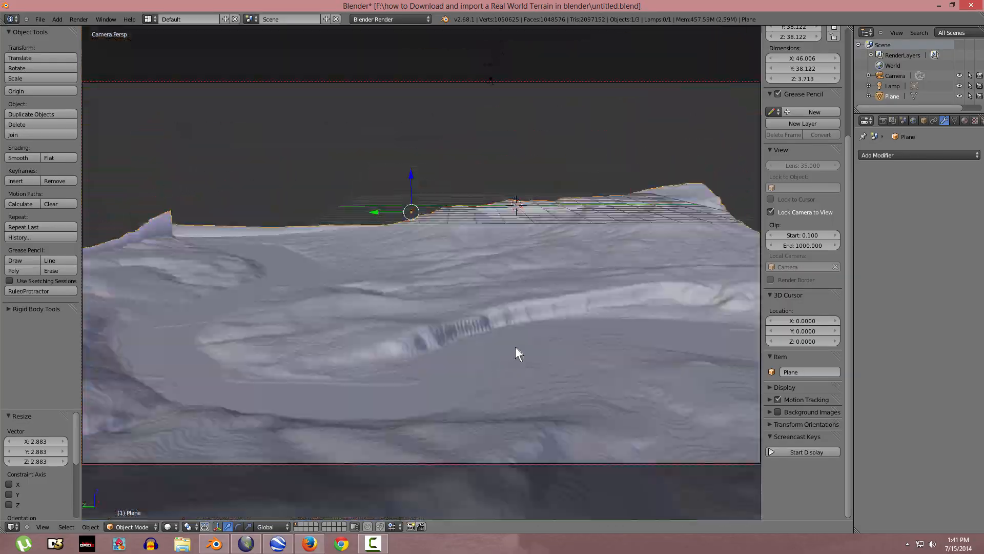
{"action": "key", "text": "z"}
{"action": "mouse_move", "coordinate": [532, 354]}
{"action": "middle_mouse_down"}
{"action": "mouse_move", "coordinate": [578, 362]}
{"action": "mouse_move", "coordinate": [527, 363]}
{"action": "mouse_move", "coordinate": [510, 281]}
{"action": "mouse_move", "coordinate": [483, 301]}
{"action": "mouse_move", "coordinate": [496, 312]}
{"action": "middle_mouse_up"}
{"action": "key", "text": "z"}
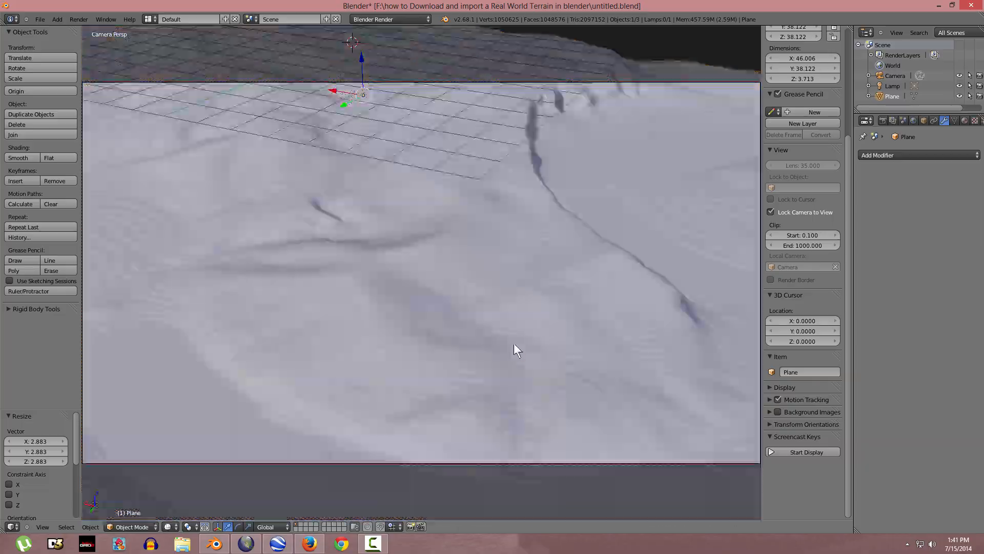
Step: Pull the camera back to frame the valley bend with the foreground slopes, and unlock it from the view
{"action": "middle_click_drag", "start_coordinate": [527, 357], "coordinate": [499, 304]}
{"action": "scroll", "coordinate": [499, 306], "scroll_direction": "down", "scroll_amount": 1}
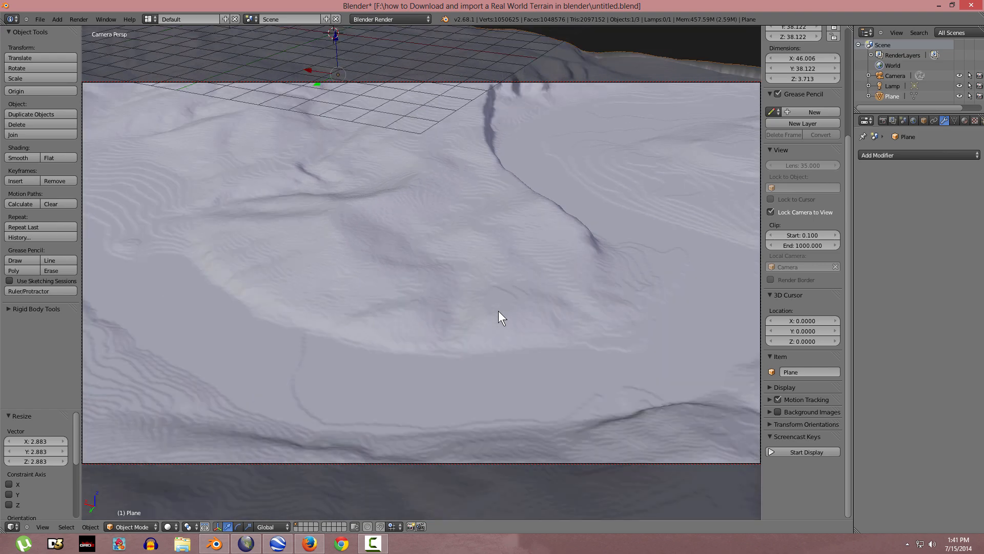
{"action": "scroll", "coordinate": [495, 321], "scroll_direction": "down", "scroll_amount": 1}
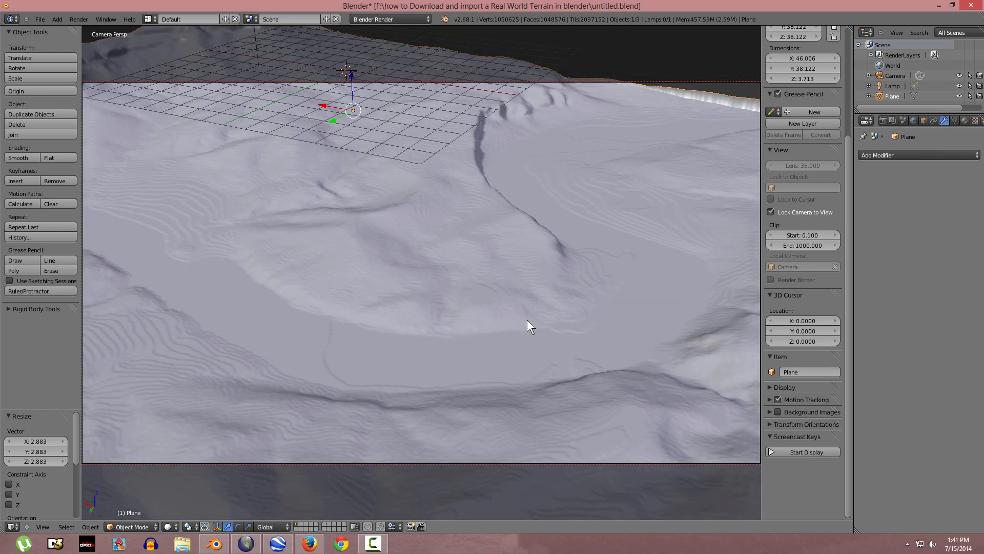
{"action": "middle_click_drag", "start_coordinate": [527, 318], "coordinate": [572, 285], "text": "shift"}
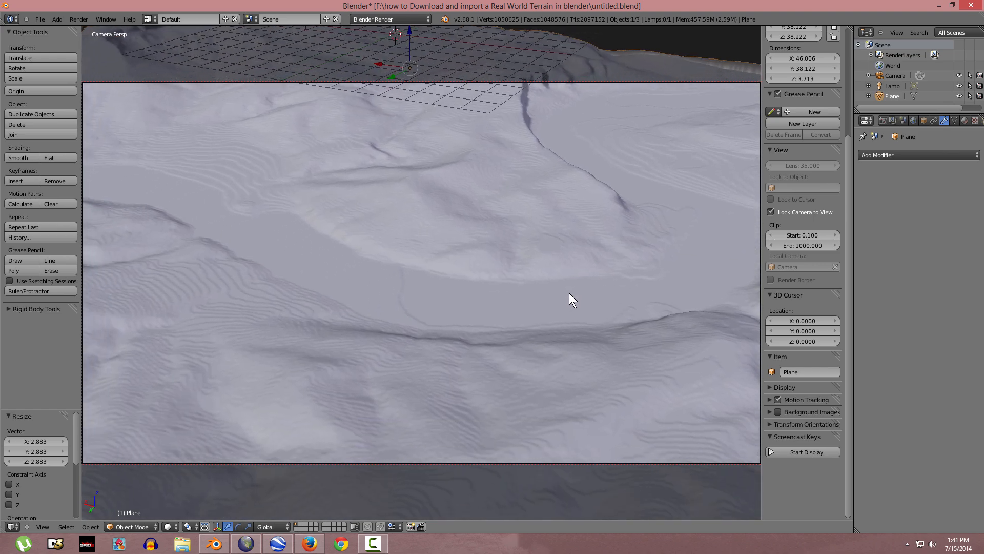
{"action": "left_click", "coordinate": [770, 212]}
Step: Remove the HEIGHTMAP material from the terrain plane and give the plane a new material
{"action": "left_click", "coordinate": [965, 121]}
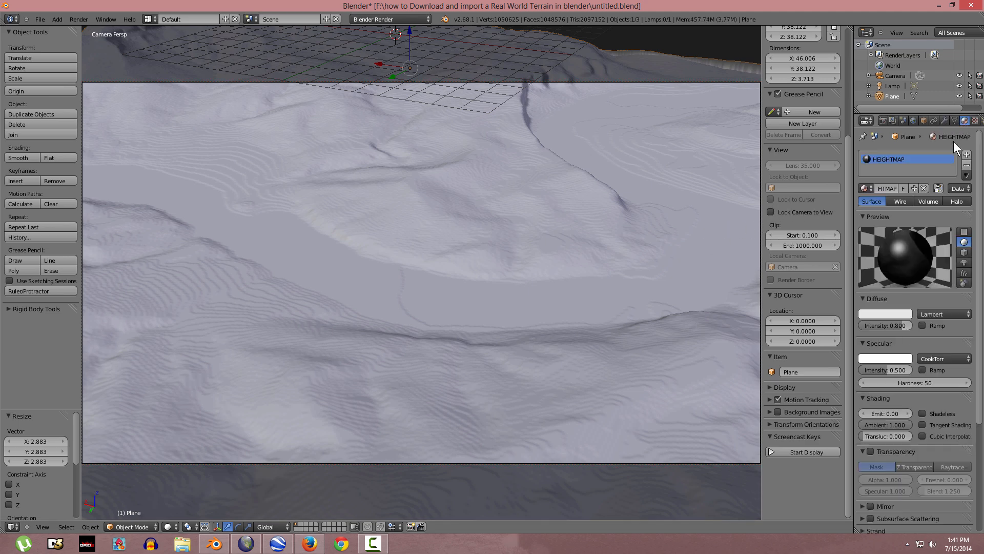
{"action": "left_click", "coordinate": [975, 165]}
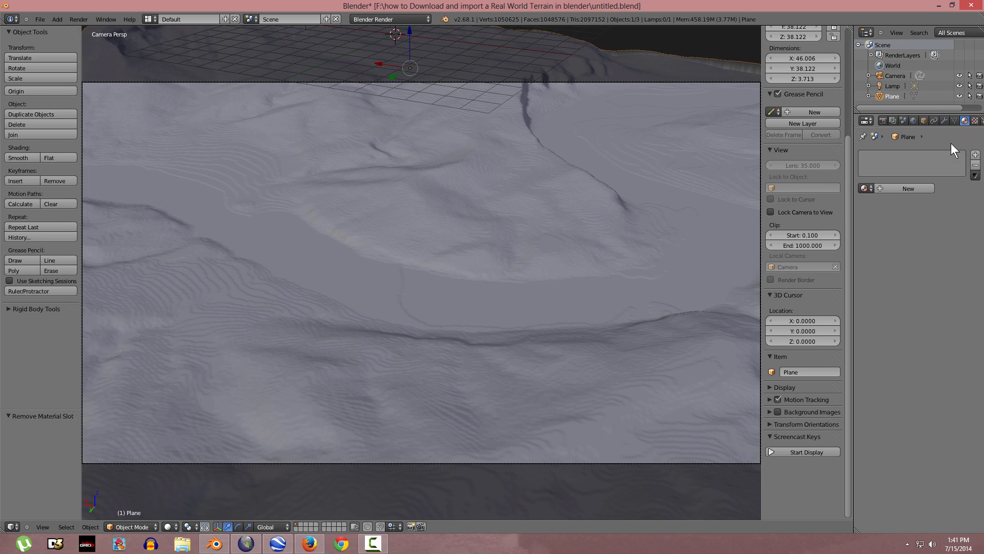
{"action": "left_click", "coordinate": [911, 189]}
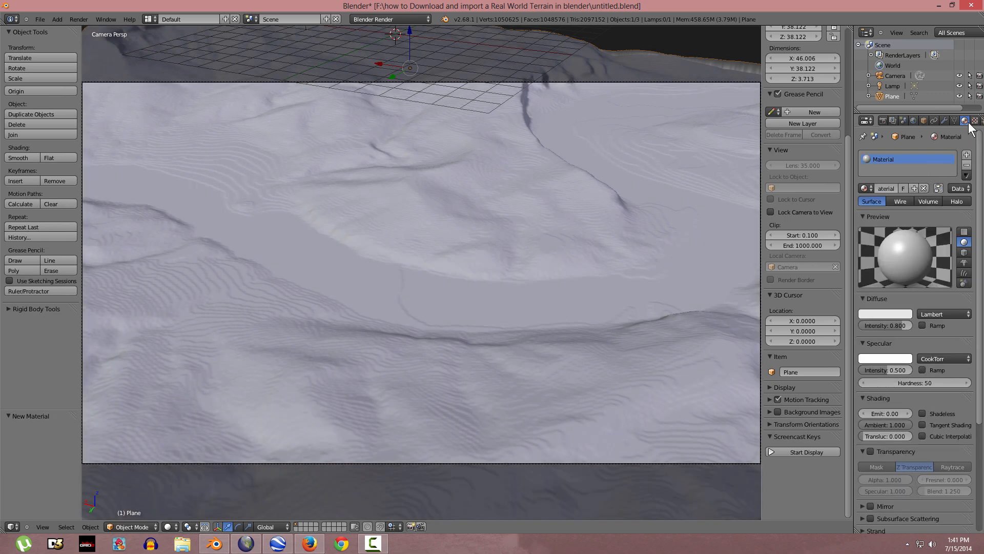
Step: Add a new texture to the terrain's material and set its type to Image or Movie
{"action": "left_click", "coordinate": [974, 121]}
{"action": "left_click", "coordinate": [926, 226]}
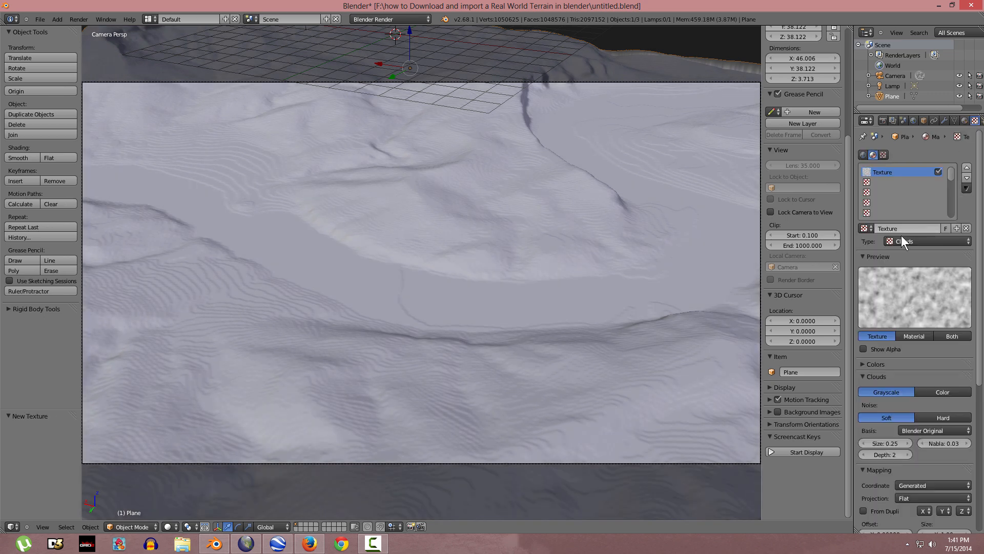
{"action": "left_click", "coordinate": [922, 240]}
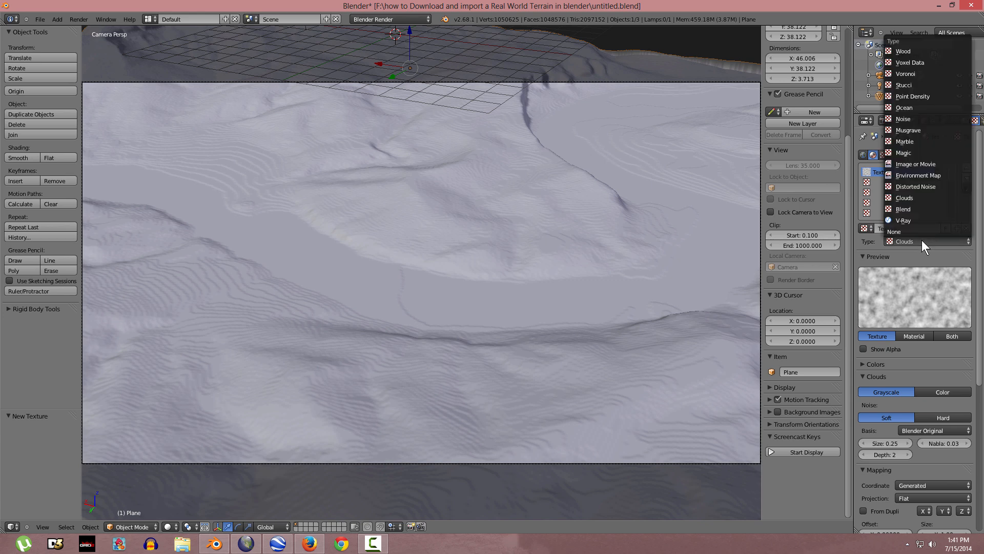
{"action": "left_click", "coordinate": [934, 243]}
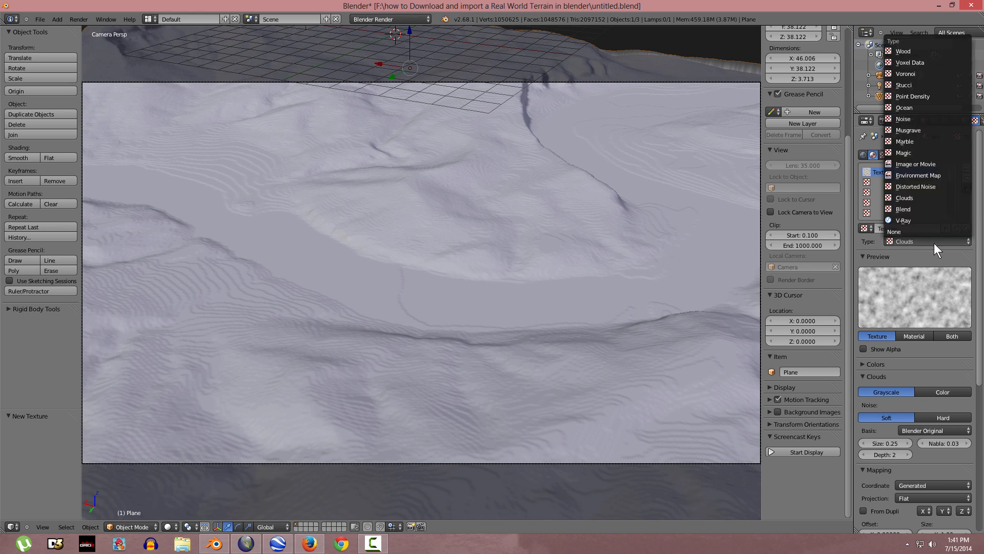
{"action": "left_click", "coordinate": [921, 164]}
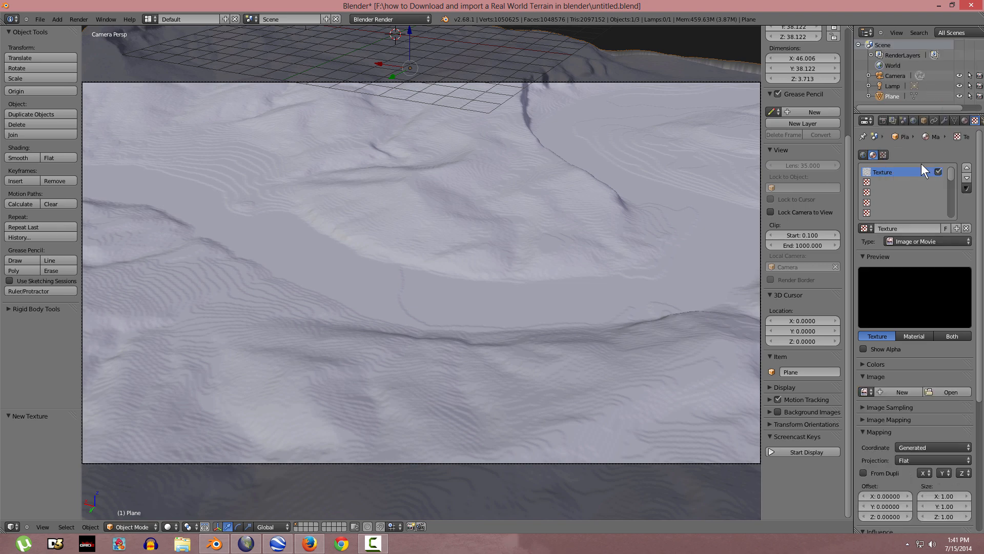
Step: Load terrain colormap.tif as the texture's image and make a test render of the camera view
{"action": "left_click", "coordinate": [953, 393]}
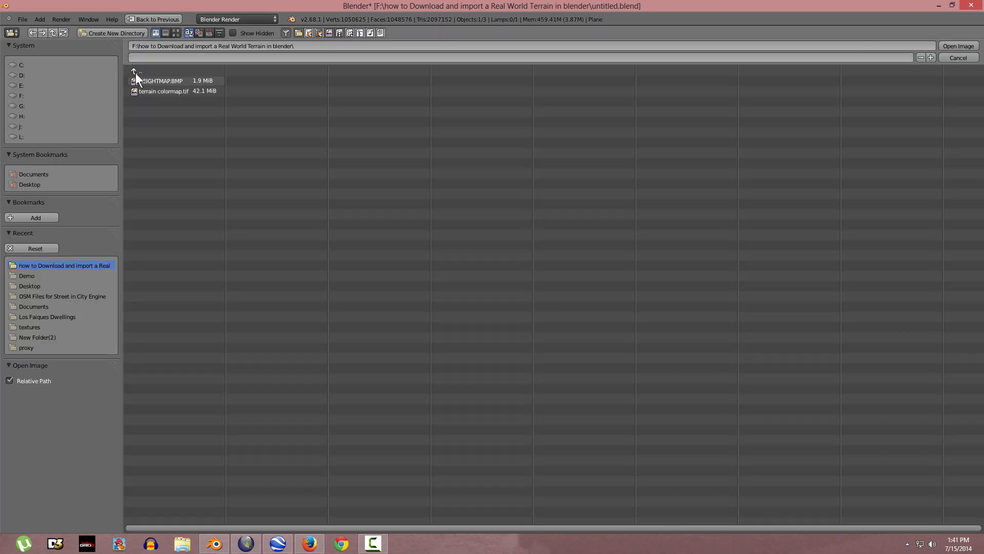
{"action": "left_click", "coordinate": [174, 33]}
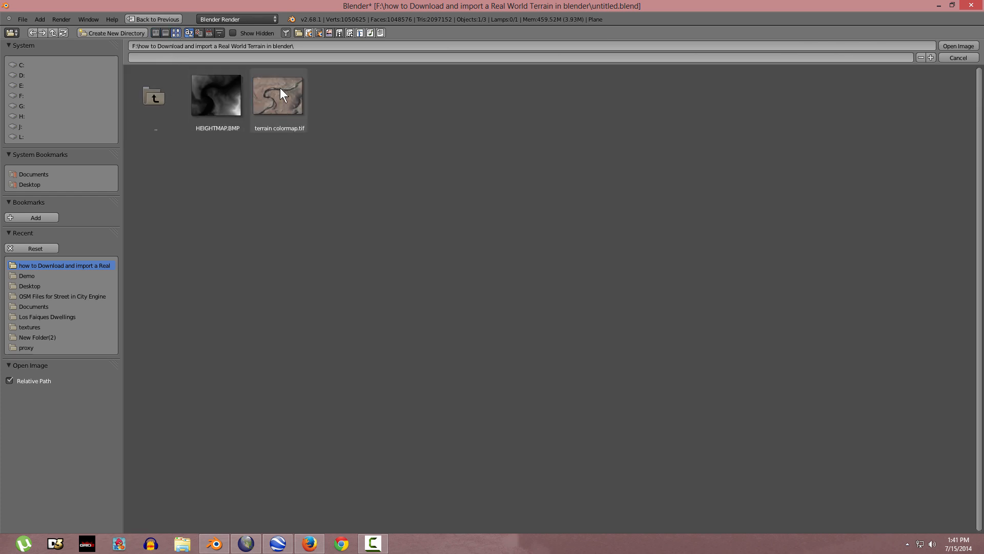
{"action": "left_click", "coordinate": [281, 103]}
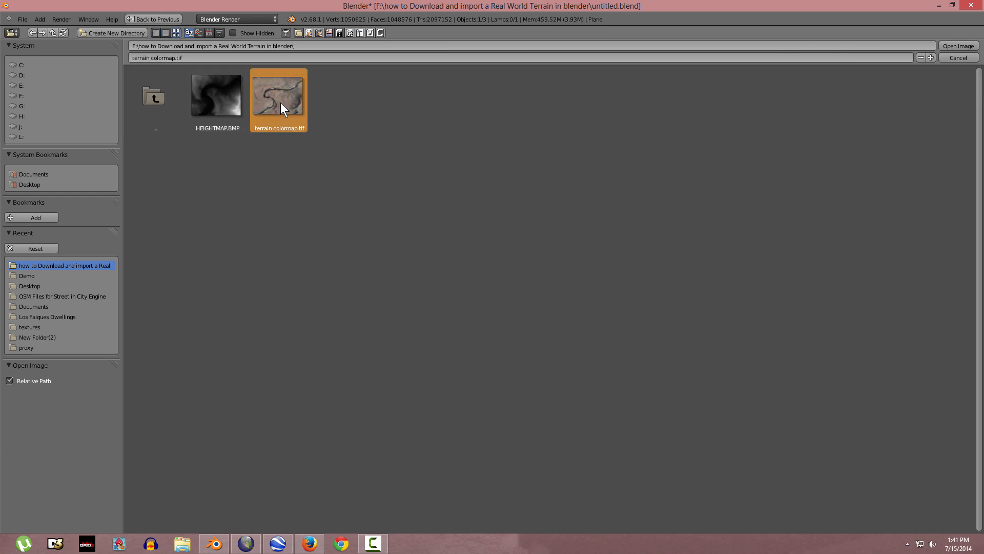
{"action": "left_click", "coordinate": [958, 47]}
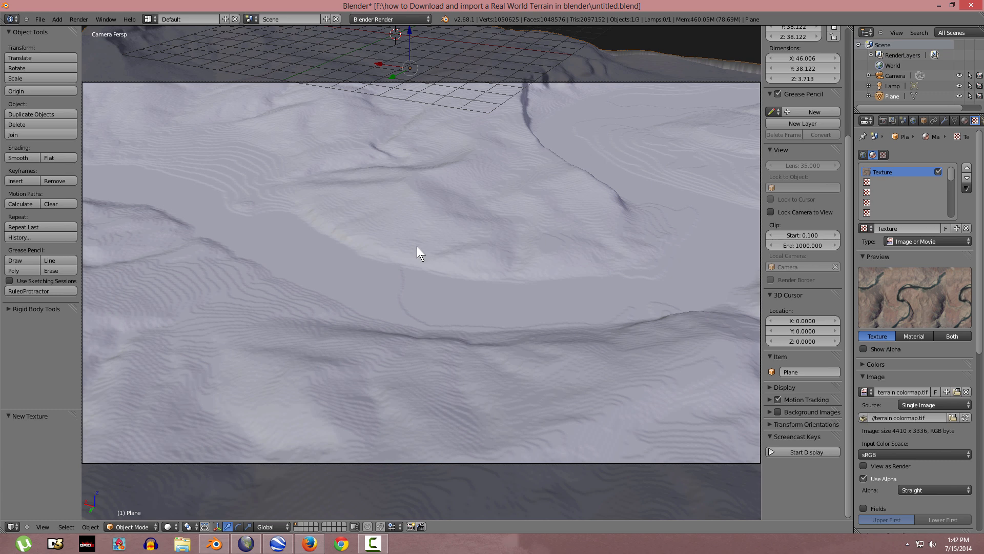
{"action": "key", "text": "F12"}
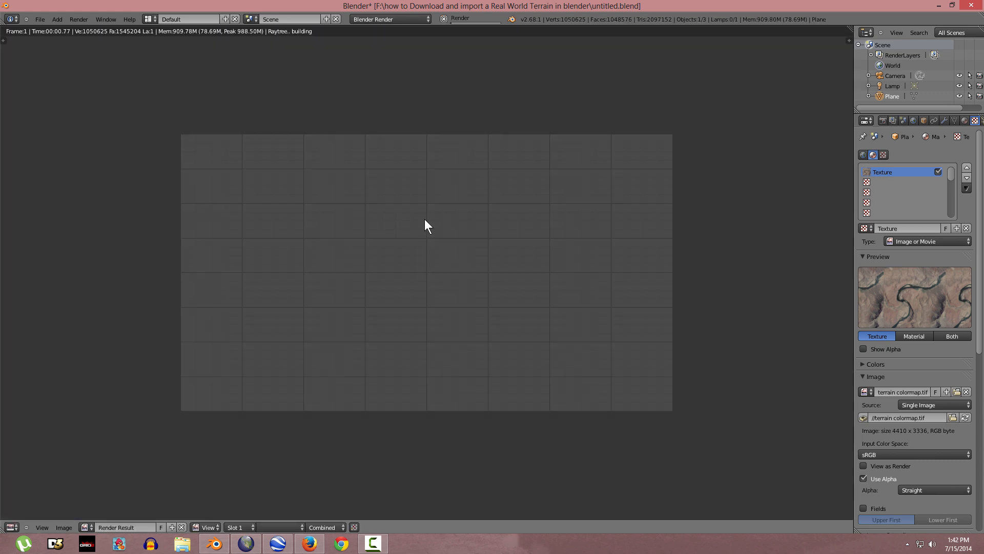
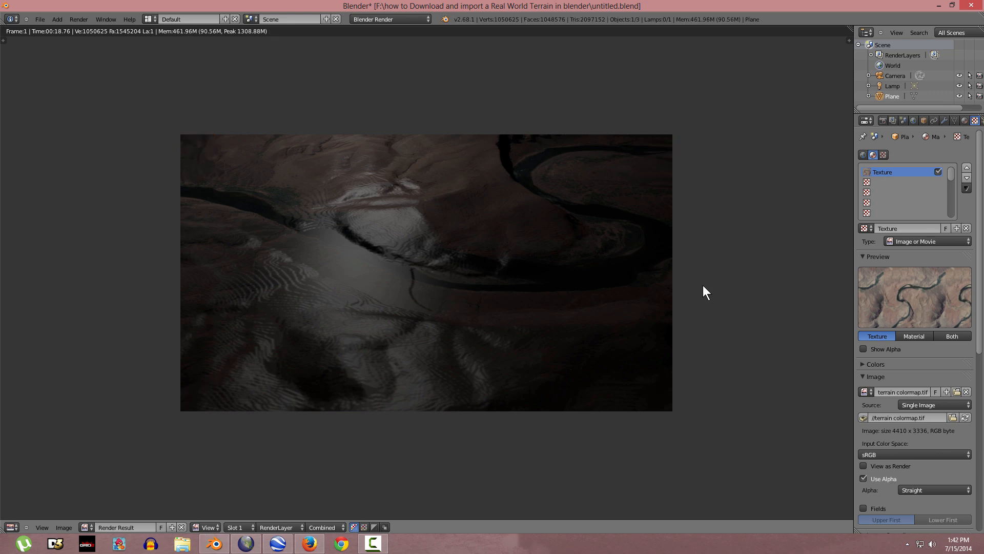
{"action": "key", "text": "Escape"}
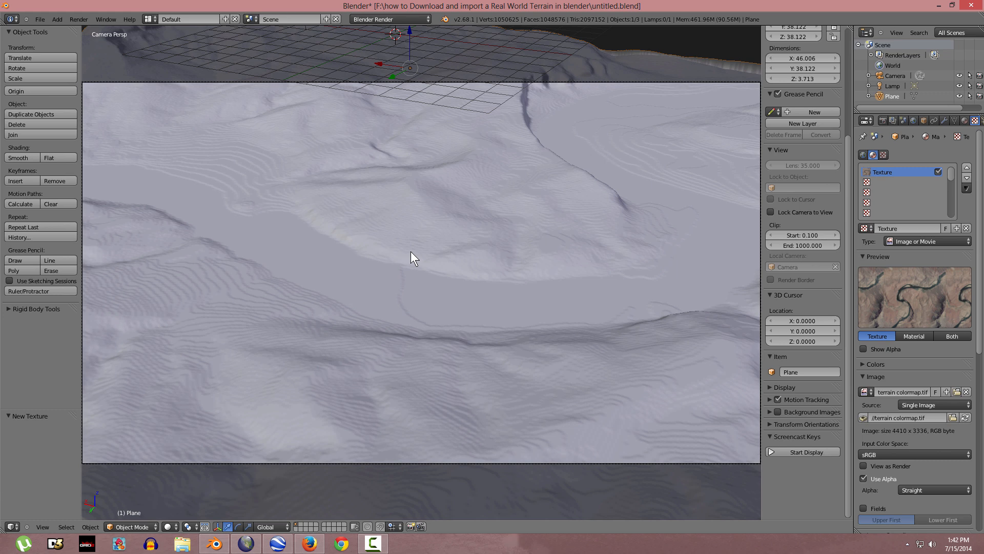
Step: Switch the render engine to V-Ray (material preview) and show the whole scene in wireframe from outside the camera
{"action": "left_click", "coordinate": [402, 27]}
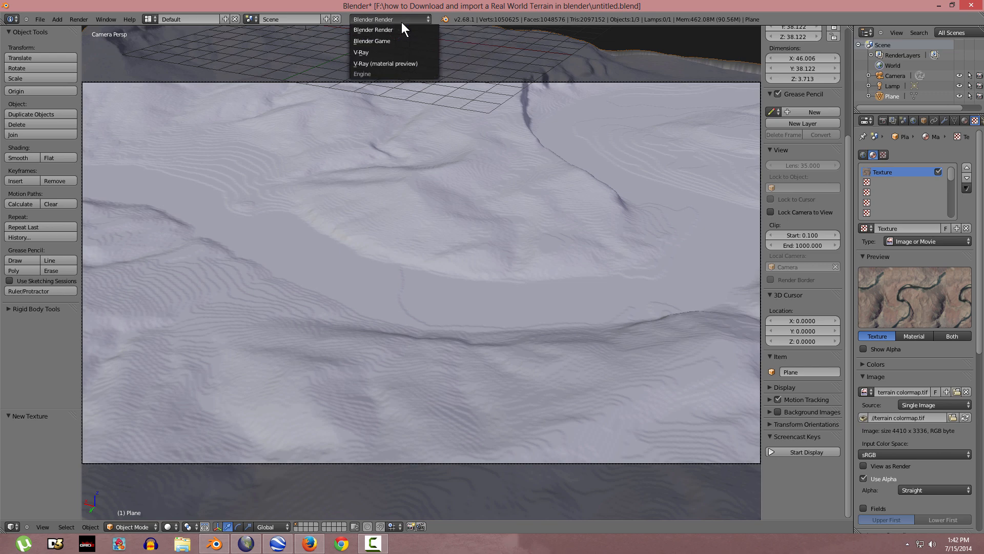
{"action": "left_click", "coordinate": [398, 64]}
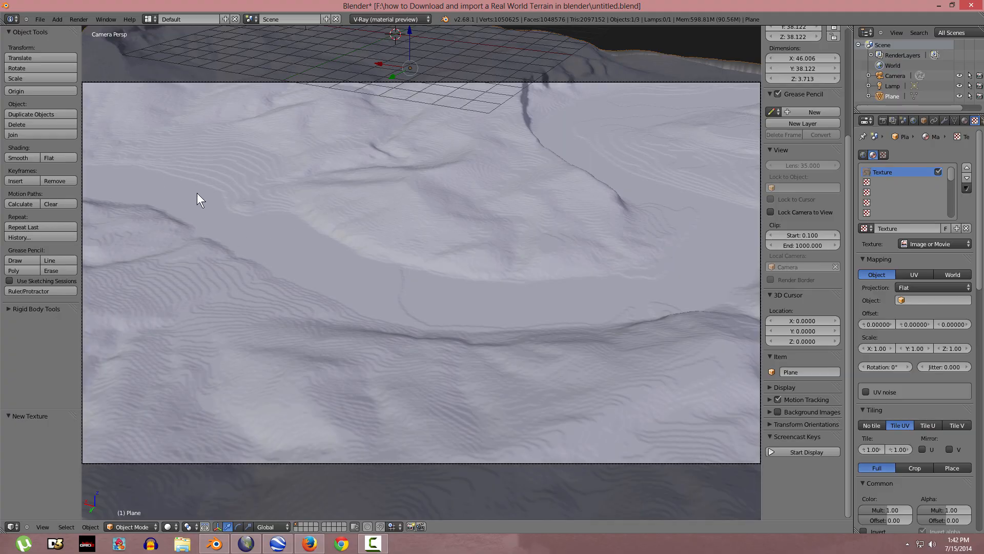
{"action": "key", "text": "z"}
{"action": "scroll", "coordinate": [472, 266], "scroll_direction": "down", "scroll_amount": 4}
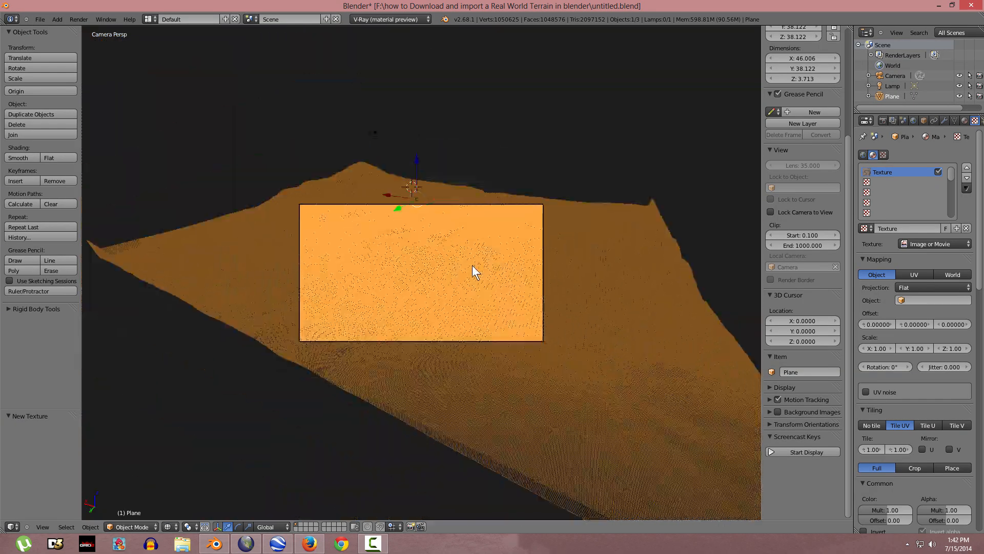
{"action": "middle_click_drag", "start_coordinate": [472, 266], "coordinate": [537, 290]}
{"action": "scroll", "coordinate": [451, 272], "scroll_direction": "down", "scroll_amount": 3}
{"action": "scroll", "coordinate": [380, 207], "scroll_direction": "down", "scroll_amount": 2}
{"action": "scroll", "coordinate": [348, 179], "scroll_direction": "up", "scroll_amount": 4}
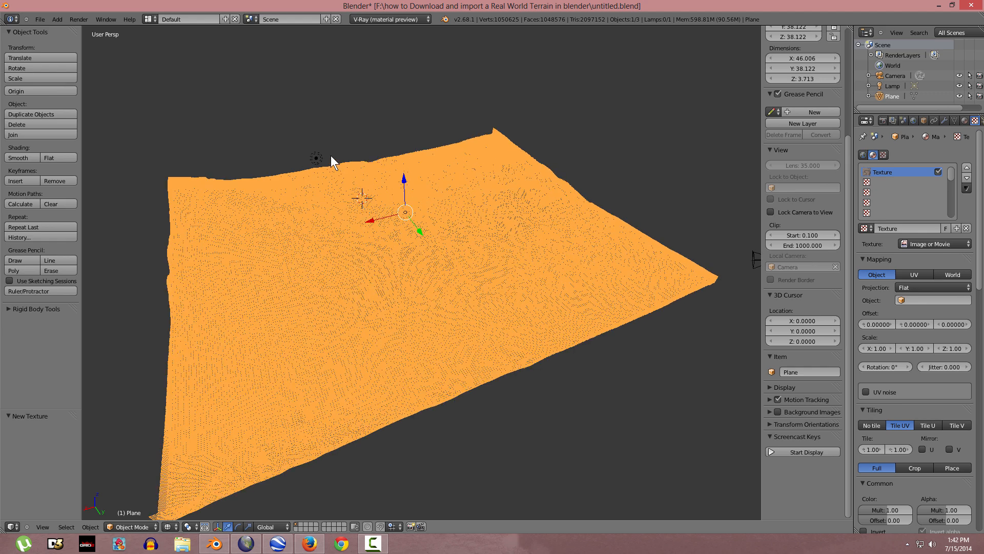
Step: Change the lamp to a Sun lamp with the Sun shape, and add its sky texture
{"action": "right_click", "coordinate": [319, 155]}
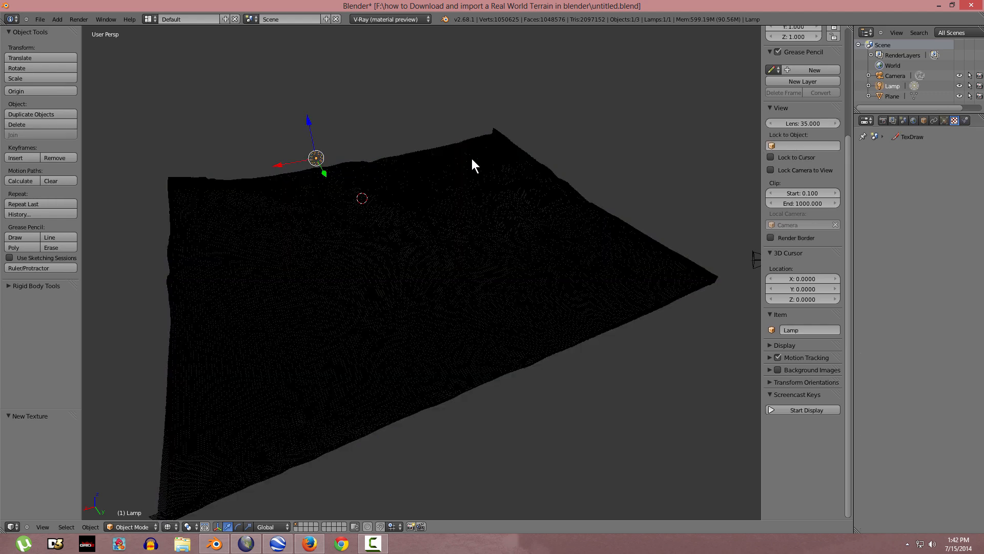
{"action": "left_click", "coordinate": [944, 121]}
{"action": "left_click", "coordinate": [893, 170]}
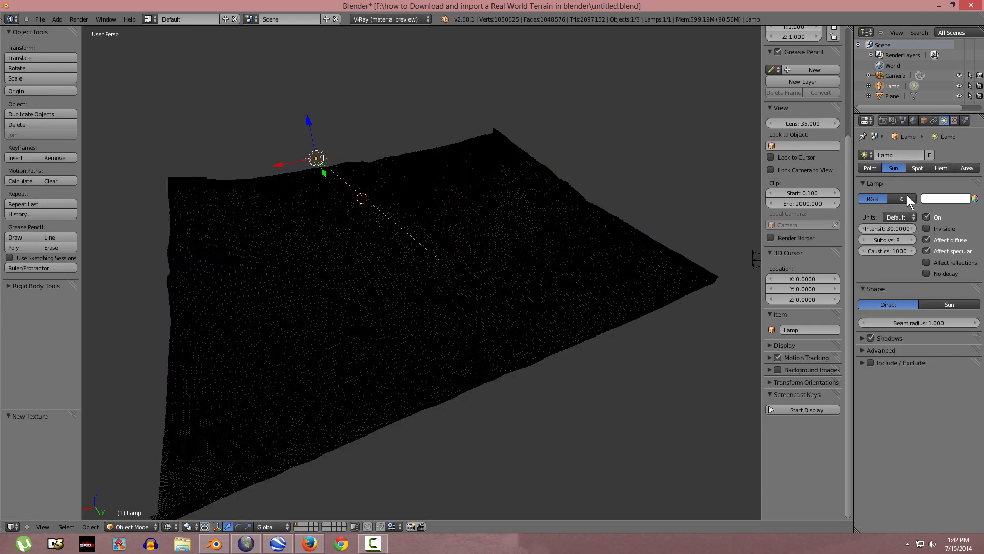
{"action": "left_click", "coordinate": [951, 305]}
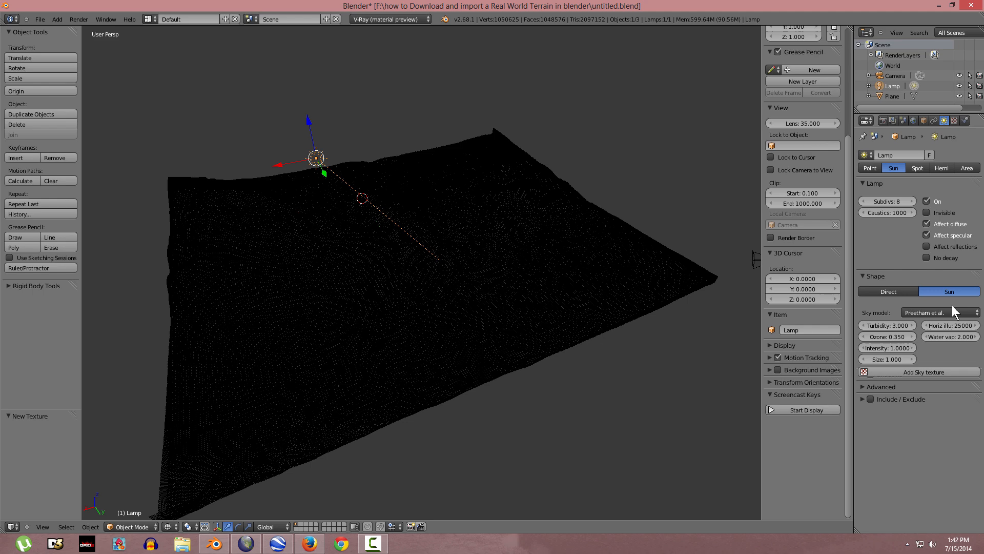
{"action": "left_click", "coordinate": [915, 368]}
Step: Enable Global Illumination for the render, and turn on Active layers and Instances for the exporter's mesh export
{"action": "left_click", "coordinate": [882, 121]}
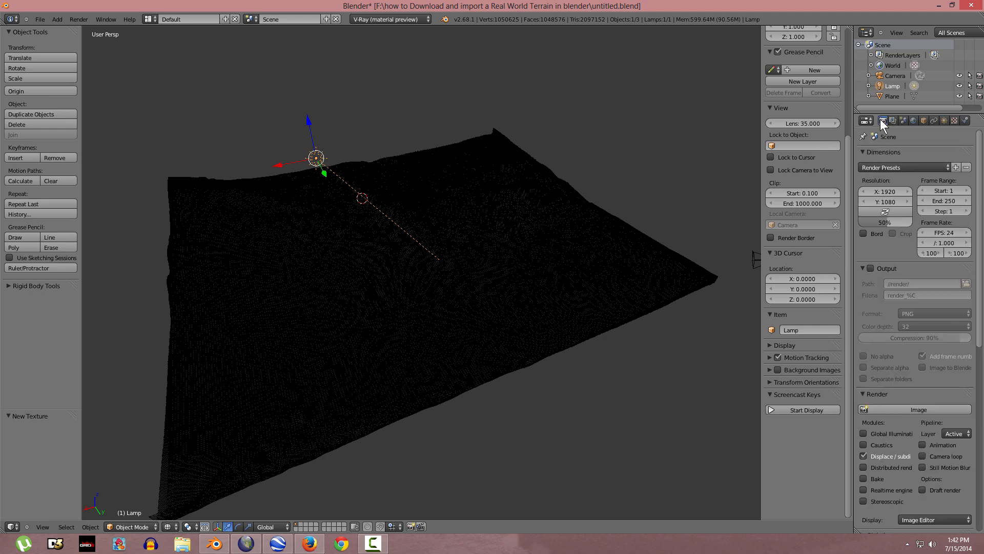
{"action": "scroll", "coordinate": [871, 363], "scroll_direction": "down", "scroll_amount": 4}
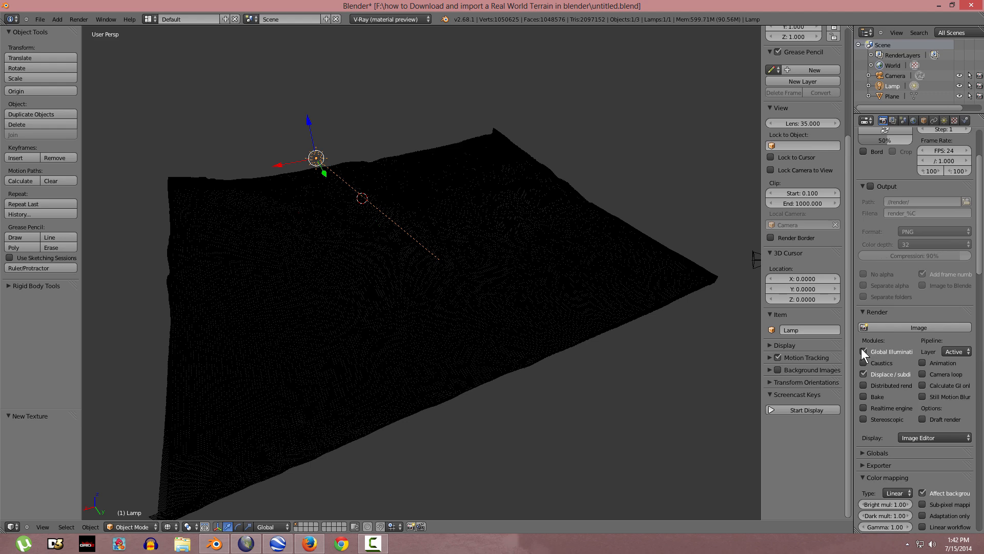
{"action": "left_click", "coordinate": [863, 351]}
{"action": "scroll", "coordinate": [879, 340], "scroll_direction": "down", "scroll_amount": 6}
{"action": "left_click", "coordinate": [878, 341]}
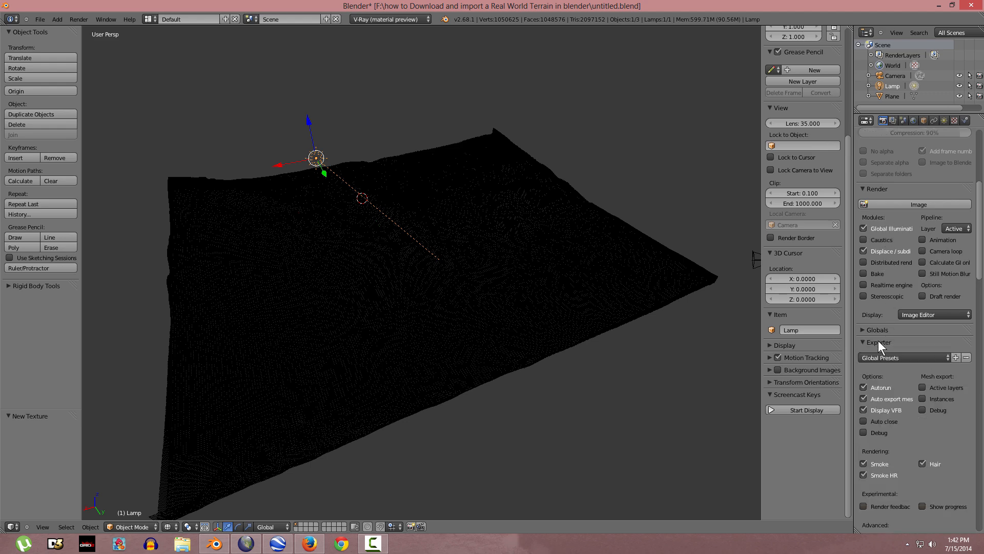
{"action": "scroll", "coordinate": [884, 349], "scroll_direction": "down", "scroll_amount": 3}
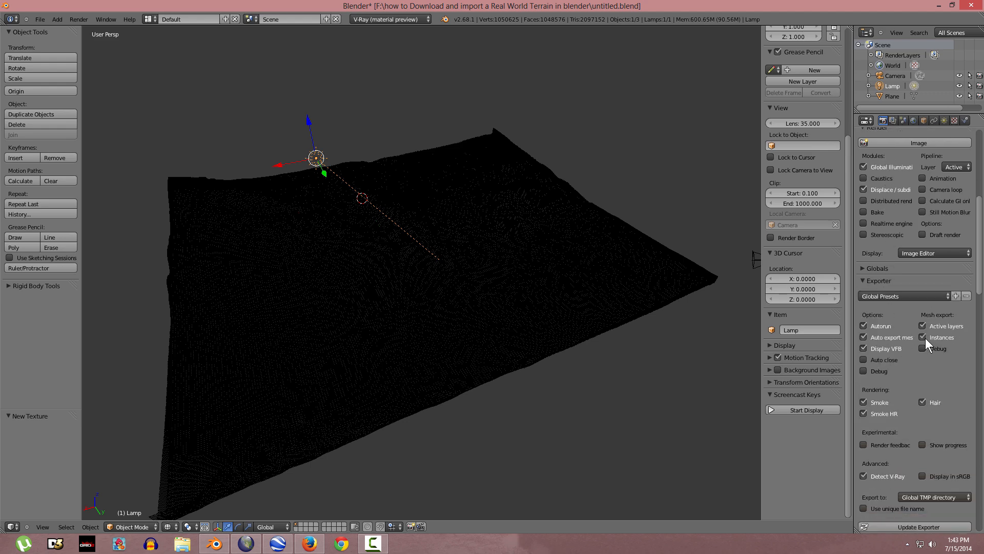
Step: Set the render's color mapping type to Exponential with a gamma of 2.2
{"action": "scroll", "coordinate": [925, 337], "scroll_direction": "down", "scroll_amount": 13}
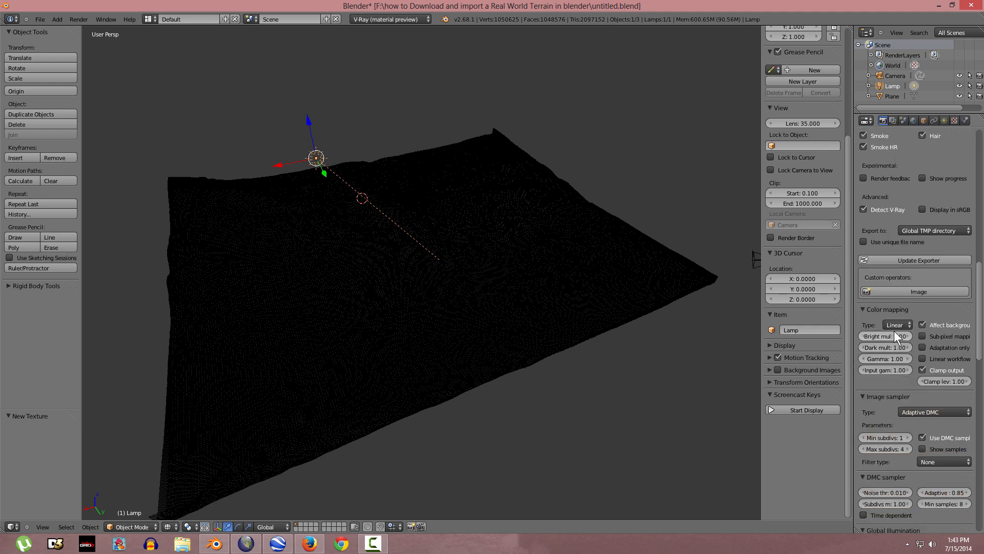
{"action": "left_click", "coordinate": [897, 325]}
{"action": "left_click", "coordinate": [878, 303]}
{"action": "left_click", "coordinate": [886, 355]}
{"action": "type", "text": "2.2"}
{"action": "key", "text": "Return"}
Step: Set the irradiance map to the Very Low preset
{"action": "scroll", "coordinate": [893, 323], "scroll_direction": "down", "scroll_amount": 3}
{"action": "scroll", "coordinate": [897, 331], "scroll_direction": "down", "scroll_amount": 12}
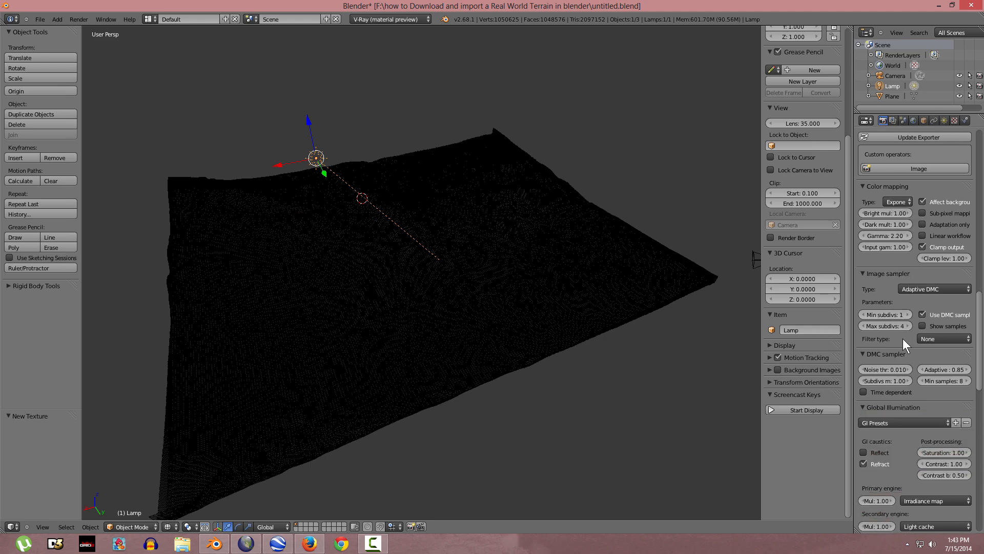
{"action": "scroll", "coordinate": [923, 354], "scroll_direction": "down", "scroll_amount": 3}
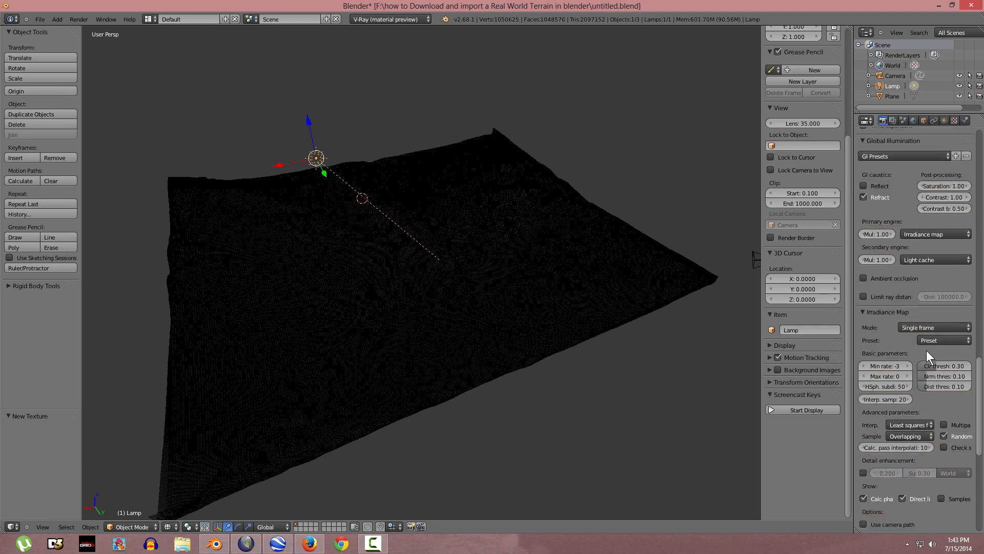
{"action": "left_click", "coordinate": [938, 341]}
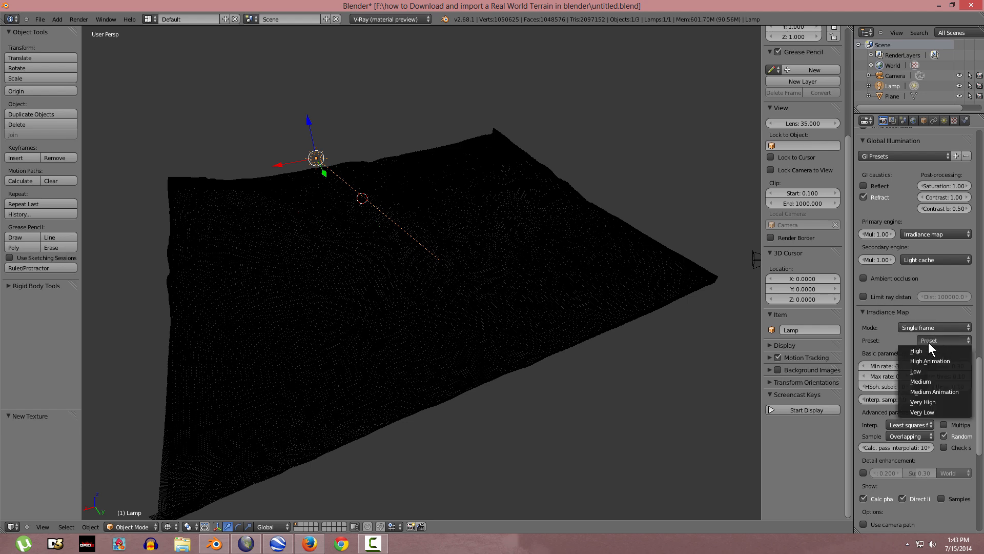
{"action": "left_click", "coordinate": [918, 408]}
Step: Set the light cache subdivisions to 200
{"action": "scroll", "coordinate": [914, 379], "scroll_direction": "down", "scroll_amount": 6}
{"action": "scroll", "coordinate": [912, 390], "scroll_direction": "down", "scroll_amount": 9}
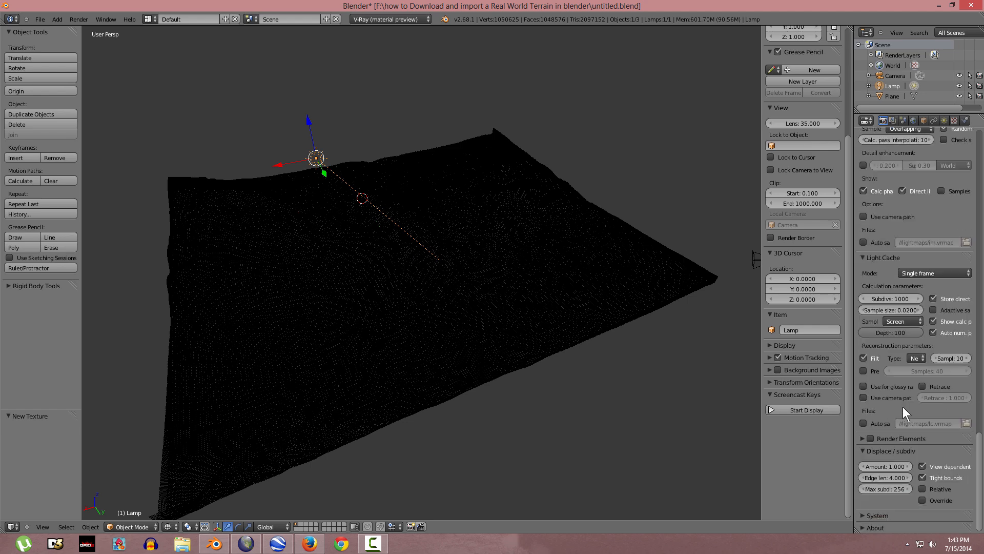
{"action": "left_click", "coordinate": [896, 298]}
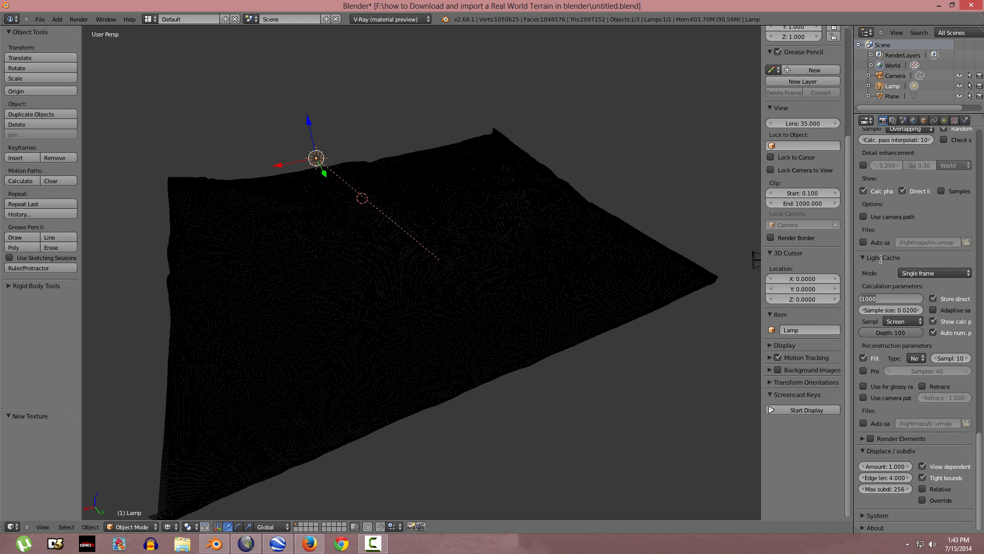
{"action": "type", "text": "200"}
{"action": "key", "text": "Return"}
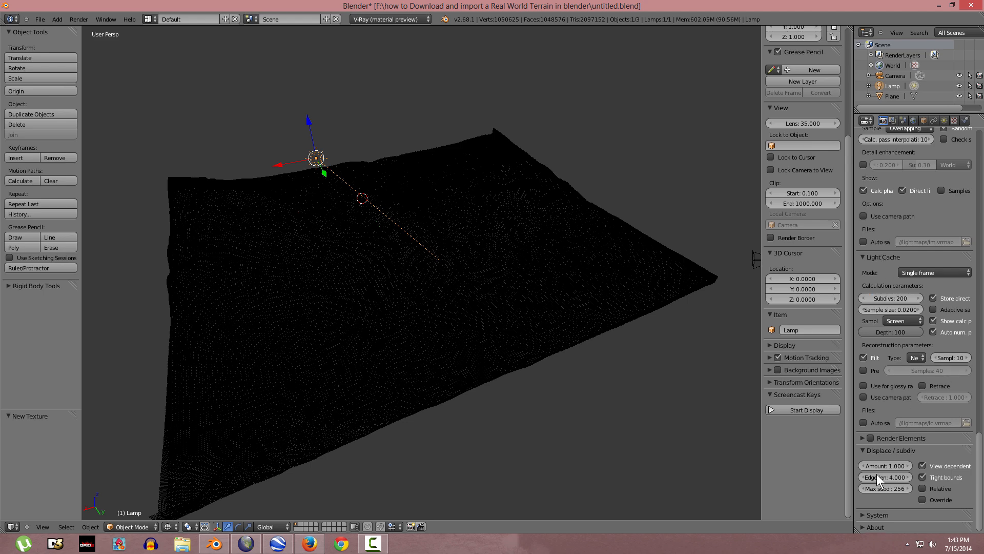
Step: Set the render region division type to Spiral in the V-Ray system settings
{"action": "left_click", "coordinate": [864, 514]}
{"action": "scroll", "coordinate": [898, 459], "scroll_direction": "down", "scroll_amount": 8}
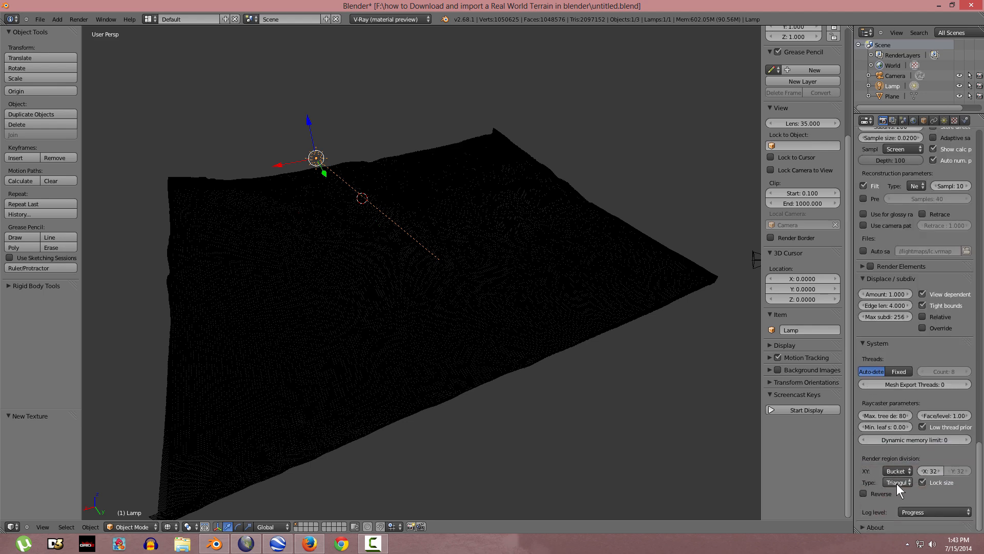
{"action": "left_click", "coordinate": [897, 484]}
{"action": "left_click", "coordinate": [894, 482]}
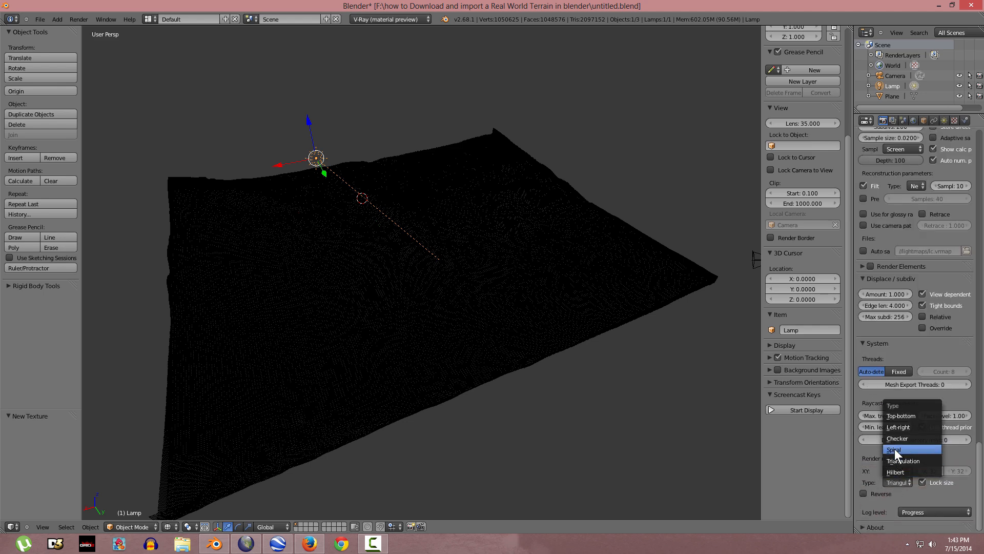
{"action": "left_click", "coordinate": [894, 449]}
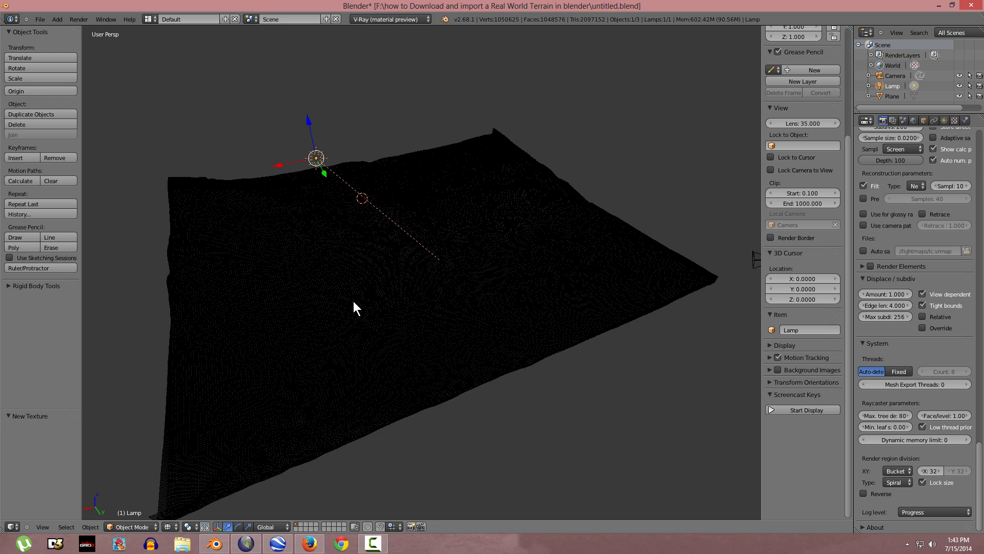
Step: View the terrain through the camera in solid shading and start the screencast keys display
{"action": "key", "text": "KP_0"}
{"action": "key", "text": "Home"}
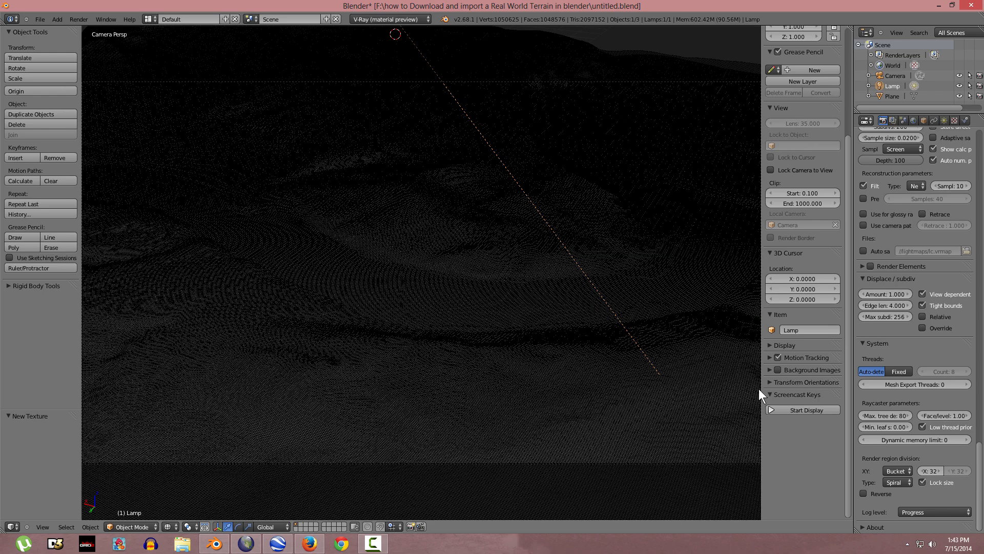
{"action": "left_click", "coordinate": [790, 410]}
{"action": "key", "text": "z"}
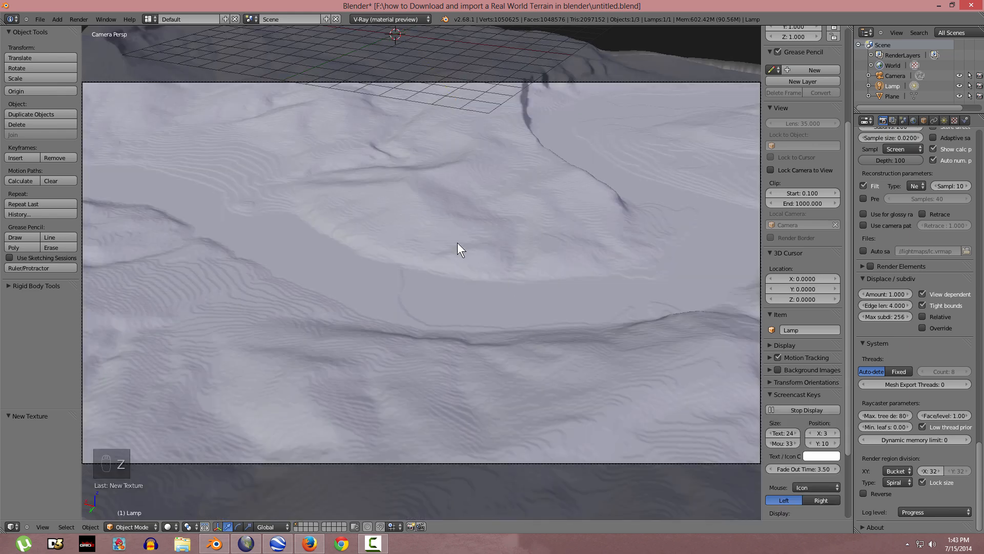
Step: Render the camera view with the system console open, check the V-Ray frame buffer and close the render
{"action": "key", "text": "F12"}
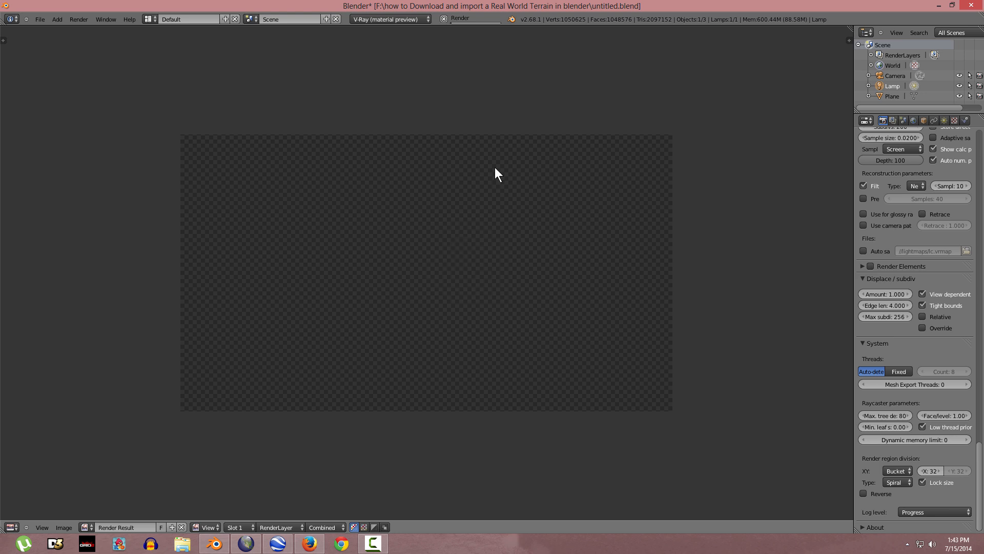
{"action": "left_click", "coordinate": [107, 19]}
{"action": "left_click", "coordinate": [118, 77]}
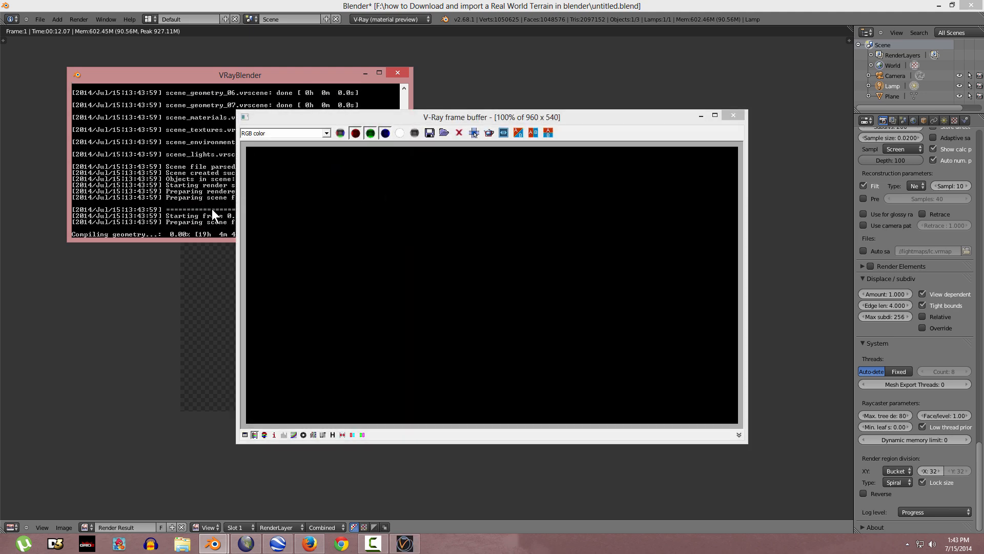
{"action": "left_click", "coordinate": [434, 6]}
{"action": "left_click", "coordinate": [405, 543]}
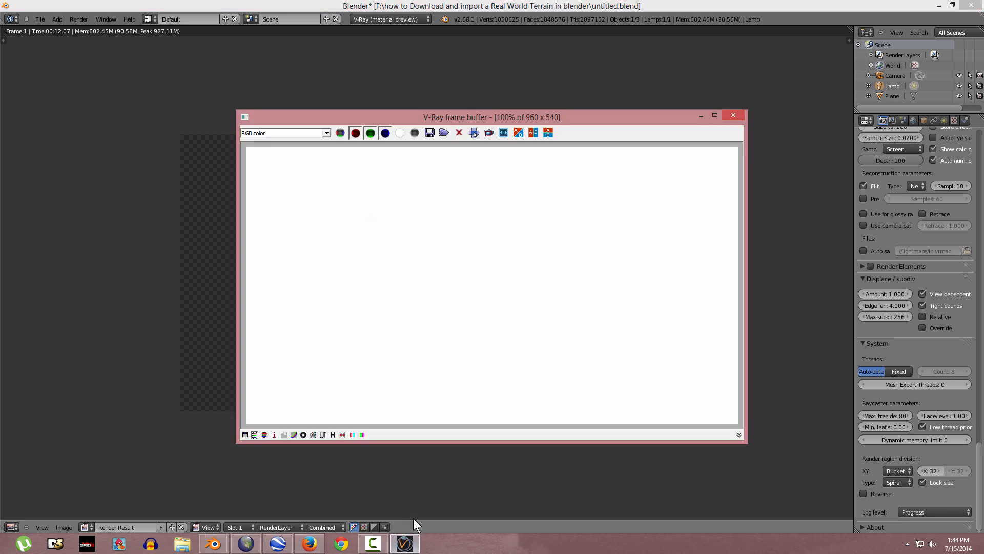
{"action": "left_click", "coordinate": [732, 117]}
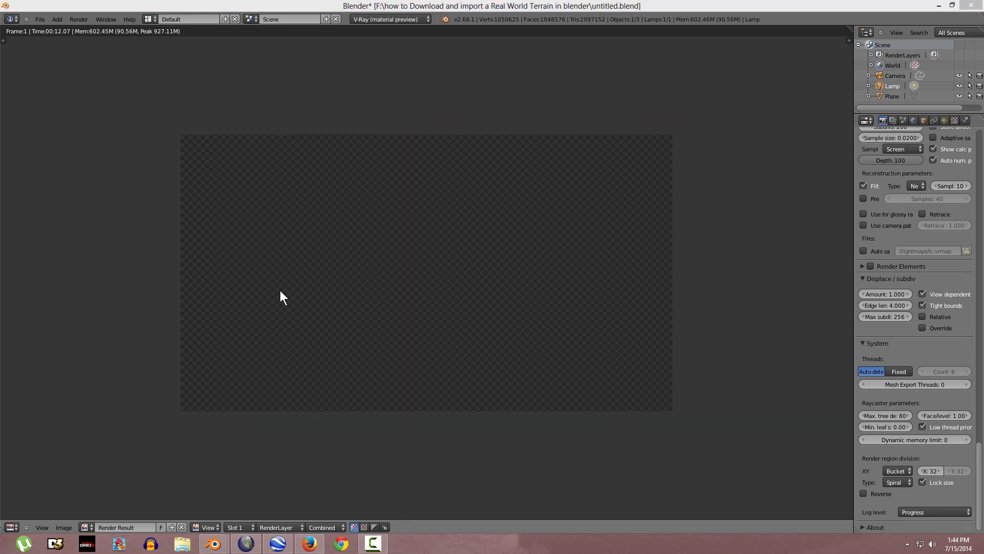
{"action": "key", "text": "Escape"}
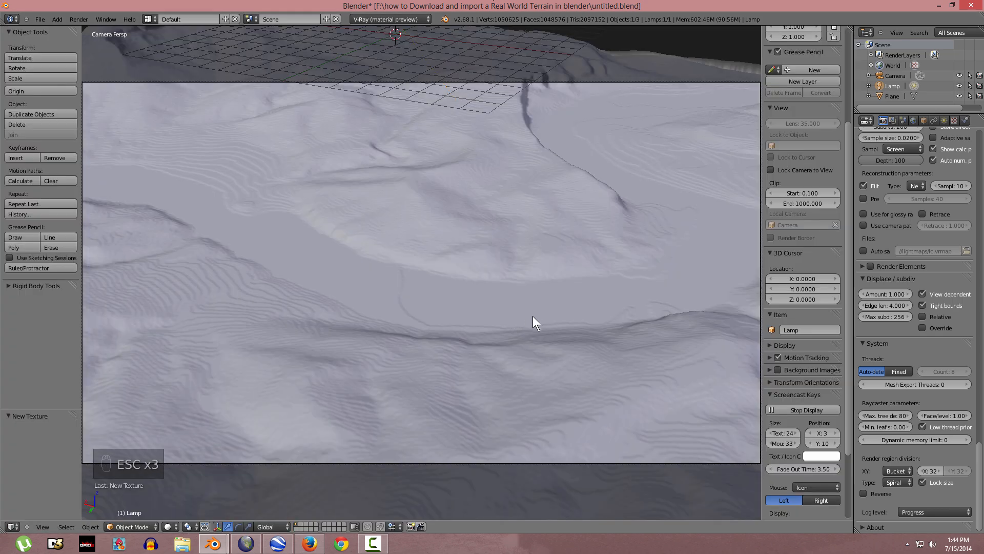
{"action": "key", "text": "Escape"}
{"action": "key", "text": "Escape"}
{"action": "key", "text": "Escape"}
{"action": "key", "text": "Escape"}
Step: Select the camera in wireframe shading and enable its Physical camera option
{"action": "key", "text": "z"}
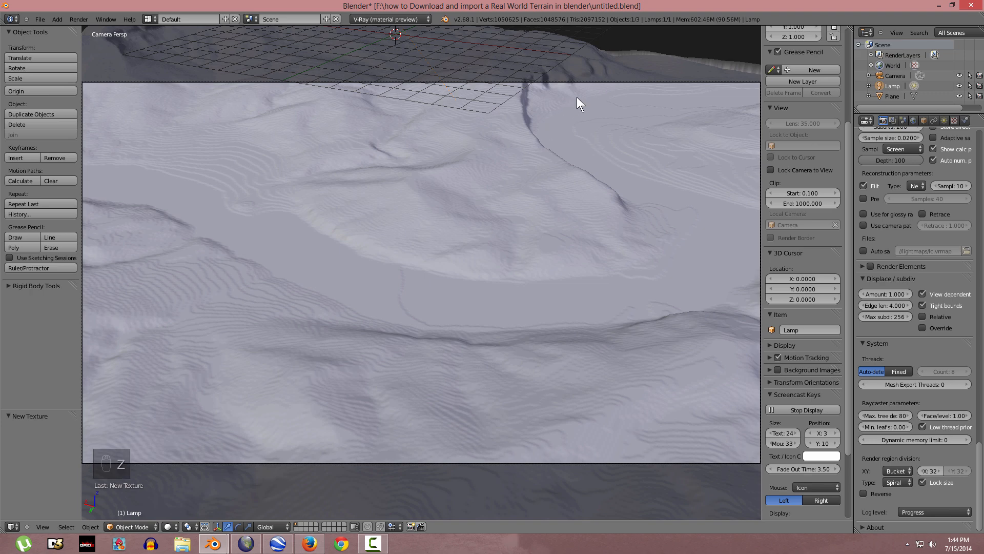
{"action": "key", "text": "z"}
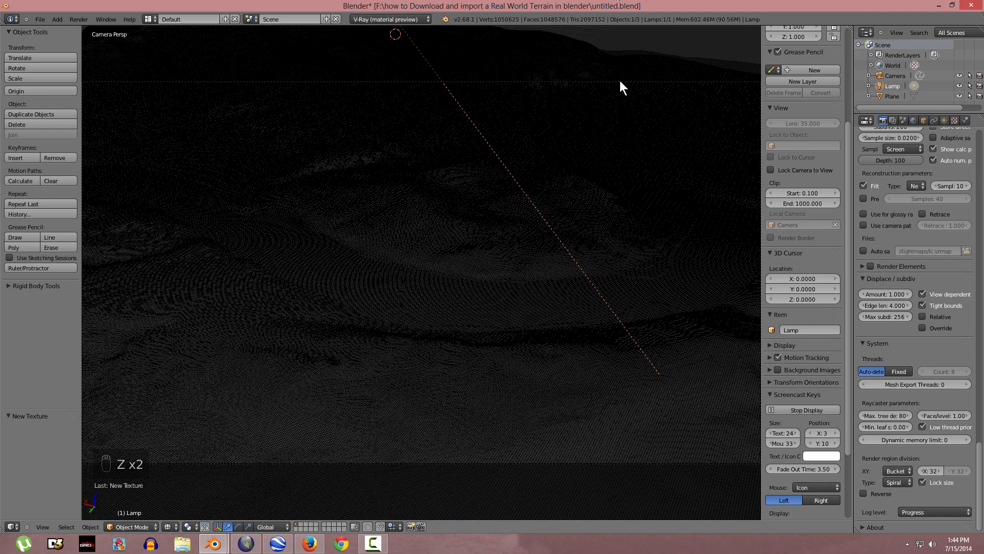
{"action": "right_click", "coordinate": [628, 82]}
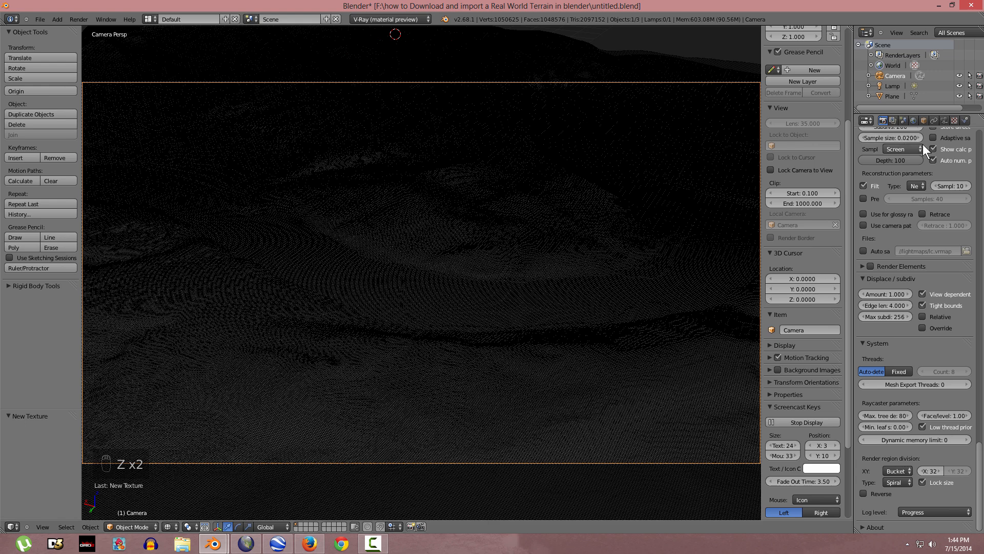
{"action": "left_click", "coordinate": [945, 120]}
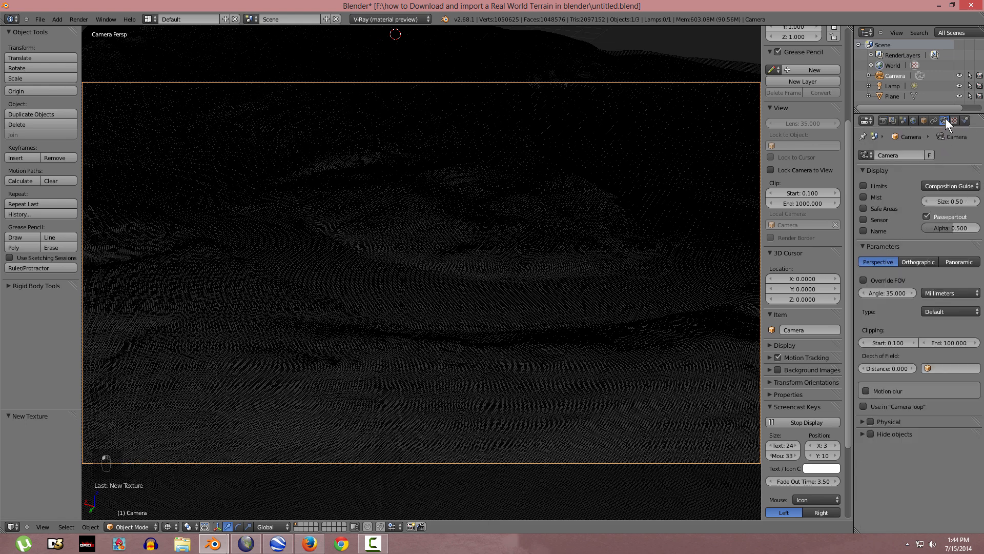
{"action": "left_click", "coordinate": [869, 422]}
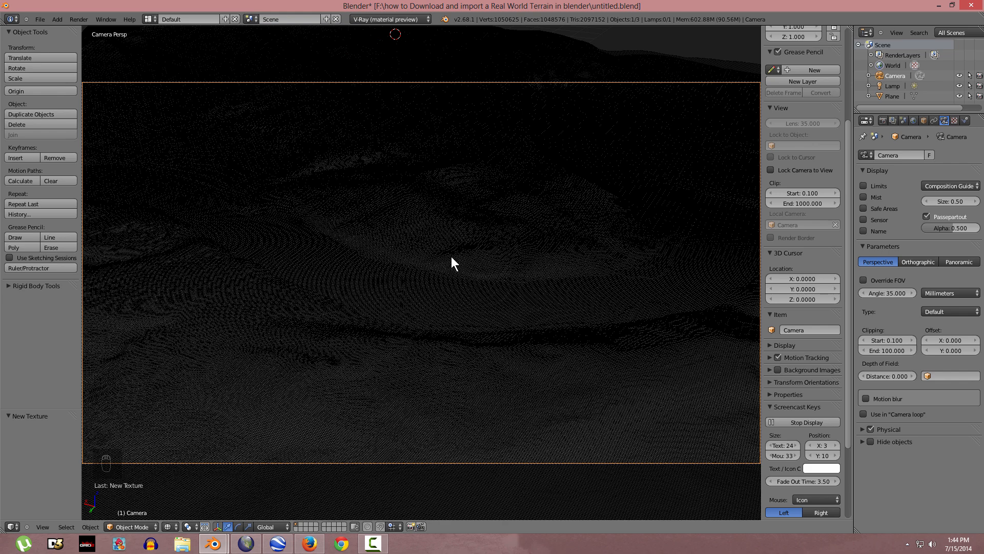
Step: Render the view with the physical camera, watch its progress in the console and frame buffer, and close the render
{"action": "key", "text": "F12"}
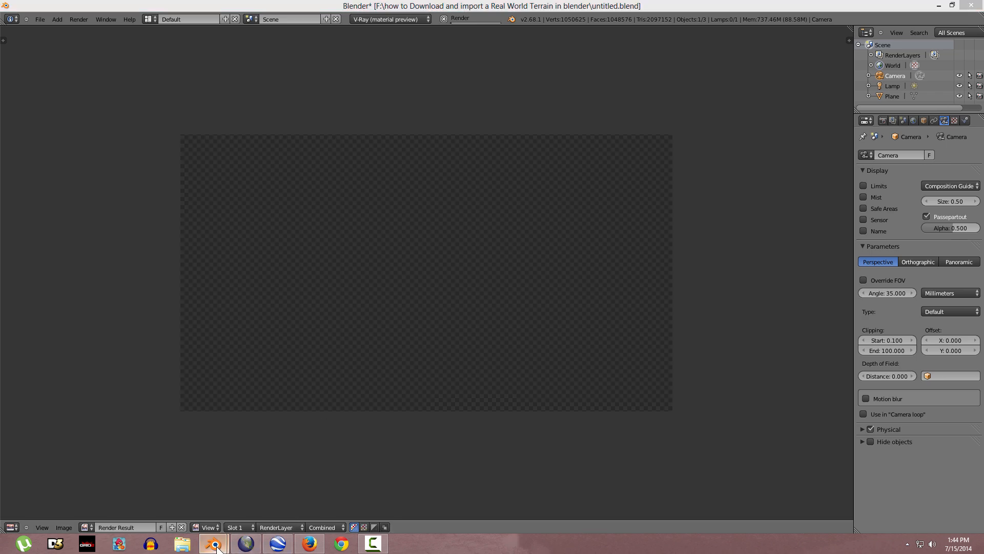
{"action": "mouse_move", "coordinate": [213, 543]}
{"action": "left_click", "coordinate": [252, 504]}
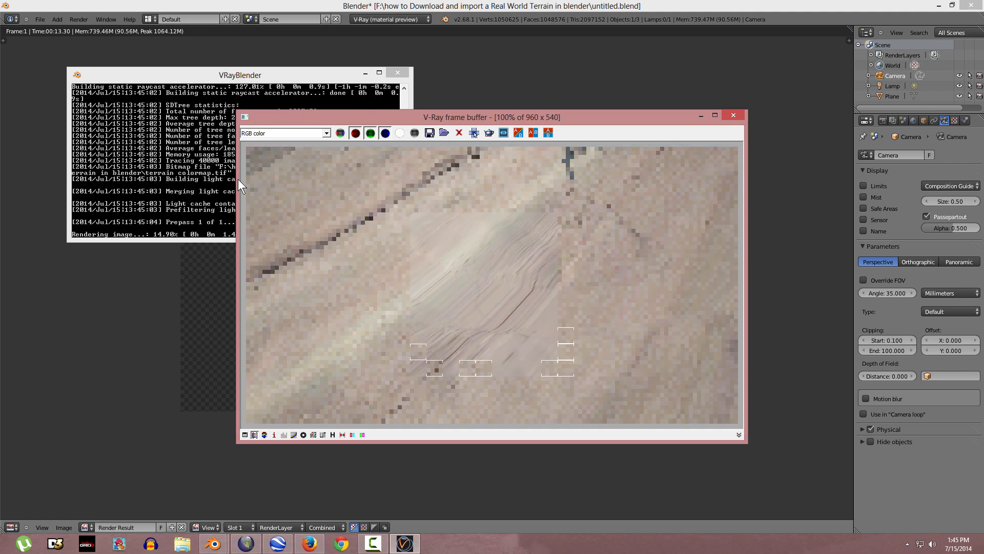
{"action": "left_click", "coordinate": [738, 115]}
{"action": "key", "text": "Escape"}
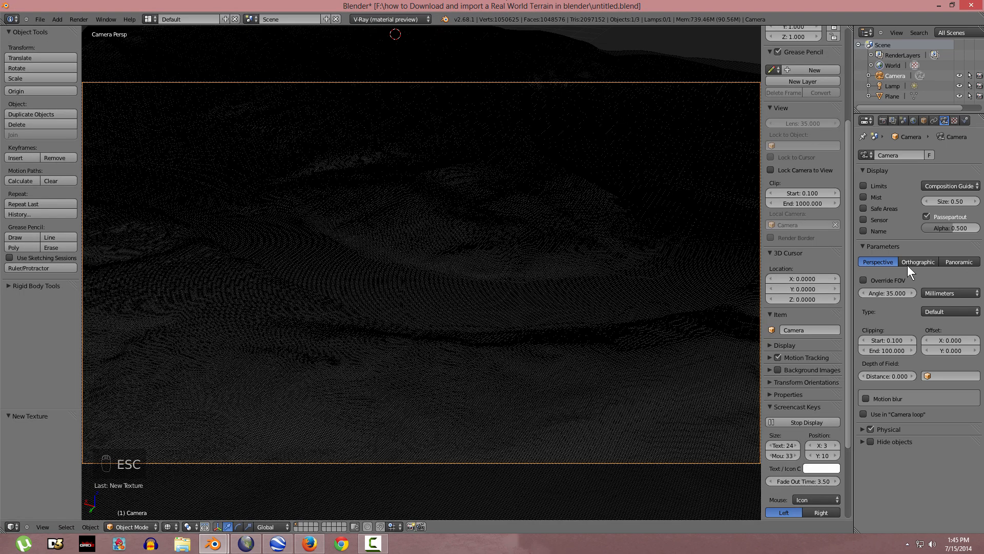
Step: Set the terrain plane's color texture mapping to UV
{"action": "right_click", "coordinate": [627, 317]}
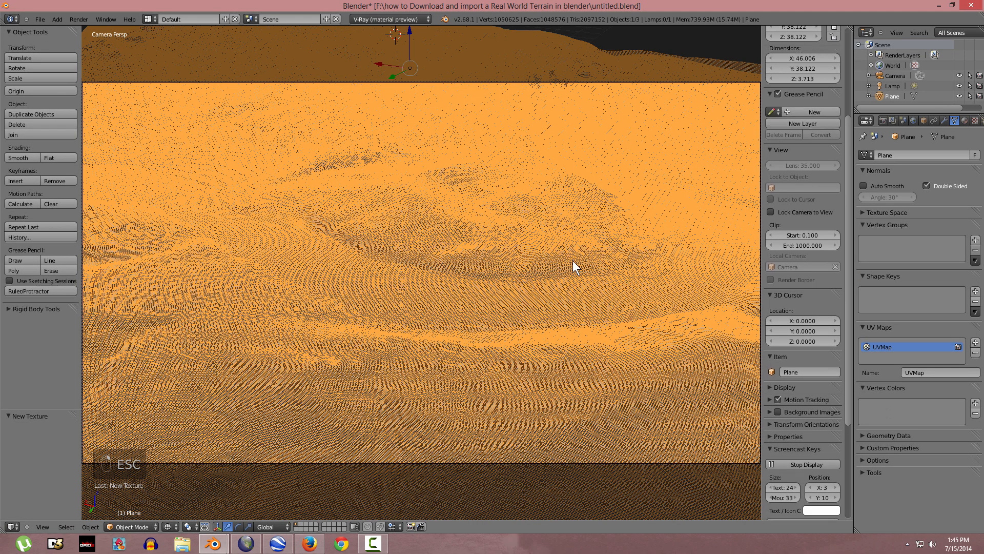
{"action": "left_click", "coordinate": [975, 120]}
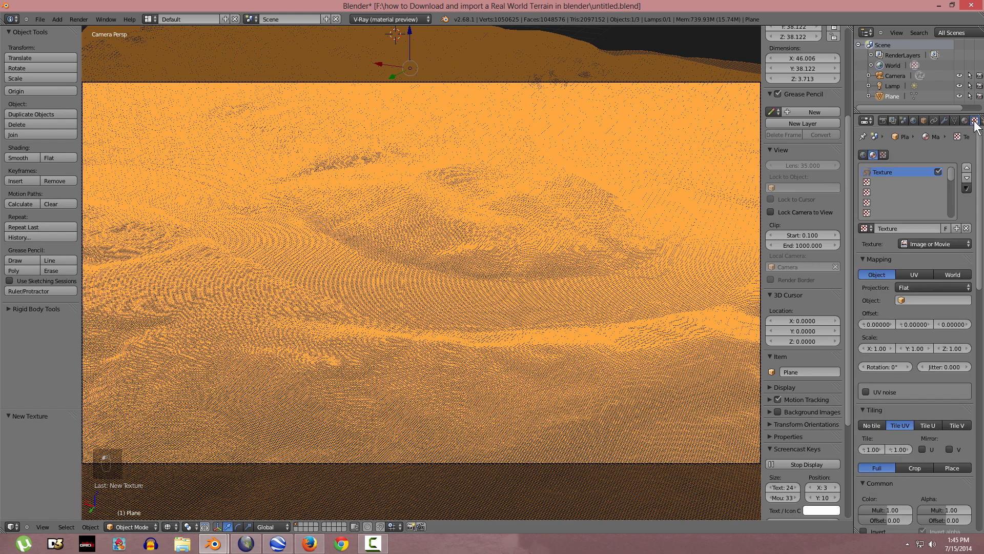
{"action": "left_click", "coordinate": [916, 274]}
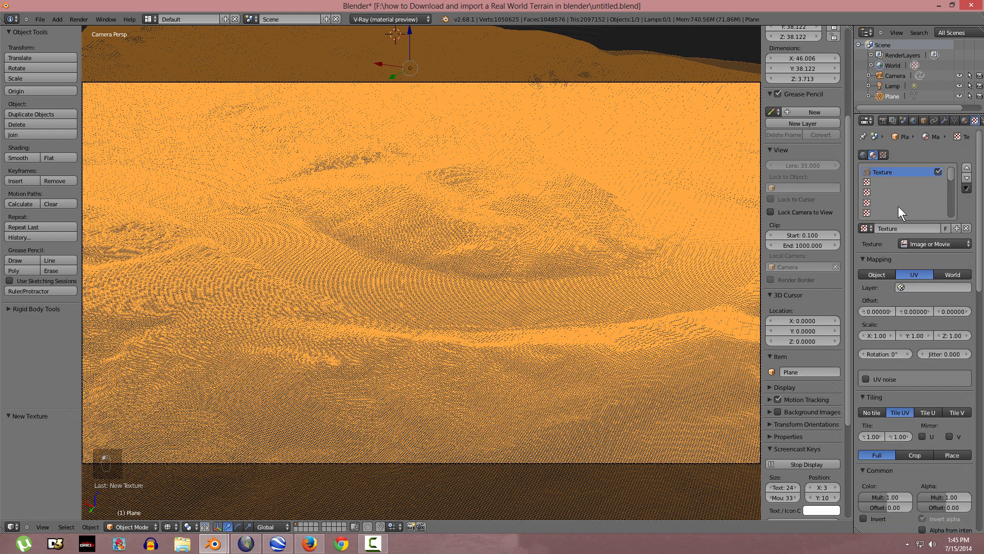
Step: Set the render display mode to Keep UI in the render settings
{"action": "left_click", "coordinate": [884, 121]}
{"action": "scroll", "coordinate": [910, 358], "scroll_direction": "down", "scroll_amount": 20}
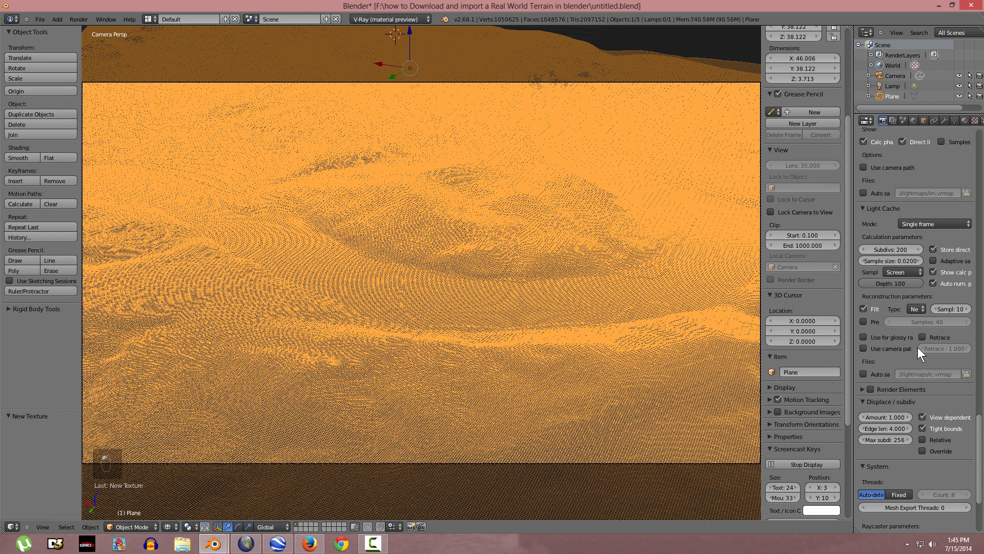
{"action": "scroll", "coordinate": [918, 346], "scroll_direction": "up", "scroll_amount": 14}
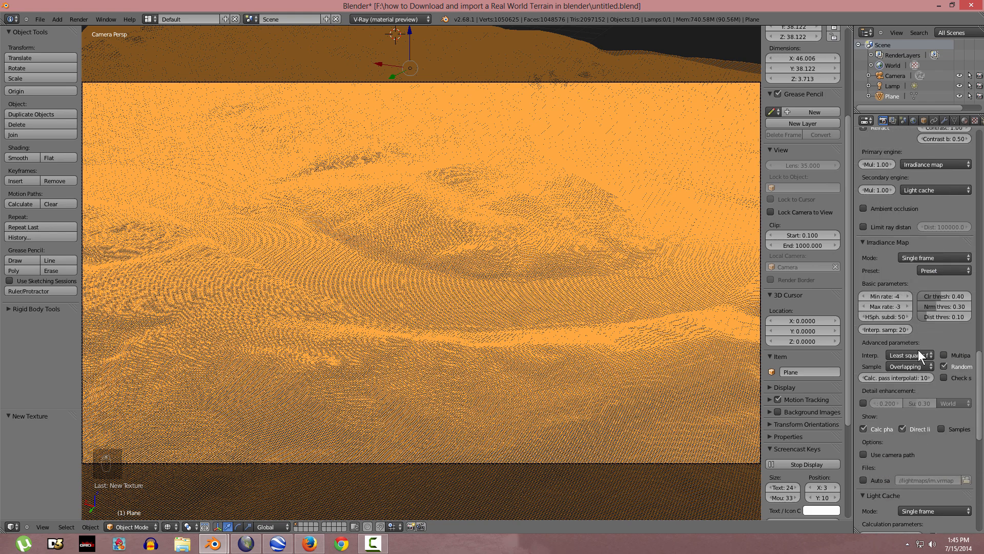
{"action": "scroll", "coordinate": [921, 351], "scroll_direction": "up", "scroll_amount": 12}
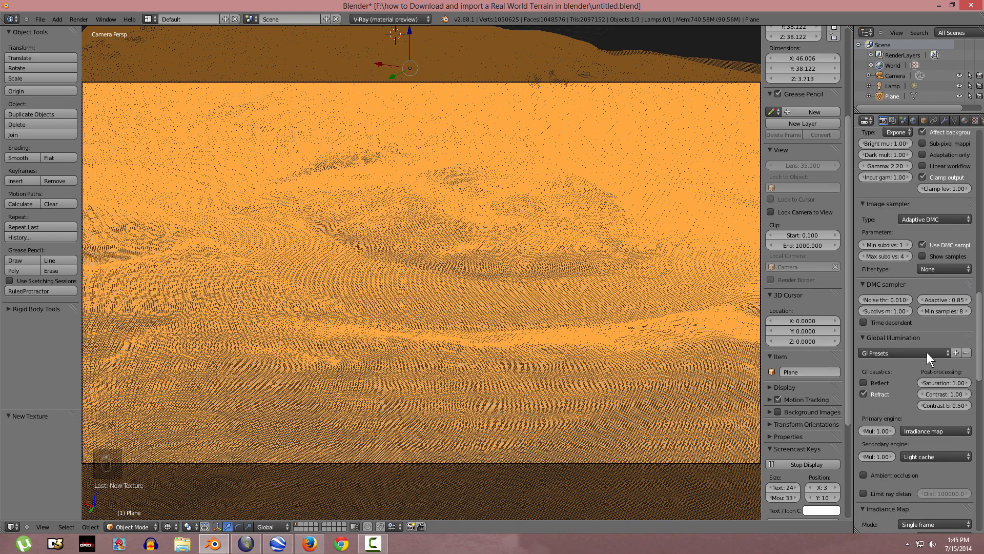
{"action": "scroll", "coordinate": [929, 348], "scroll_direction": "up", "scroll_amount": 12}
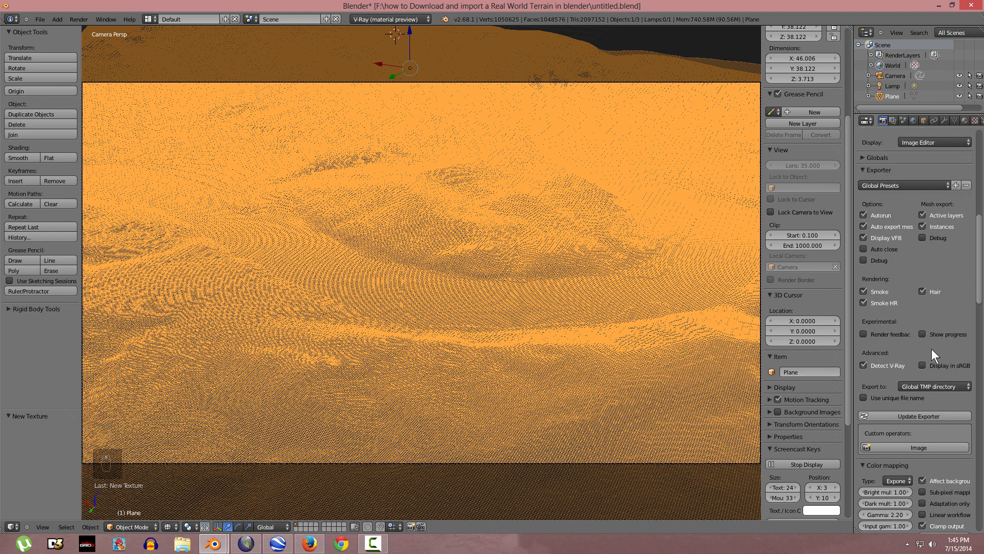
{"action": "scroll", "coordinate": [933, 349], "scroll_direction": "up", "scroll_amount": 7}
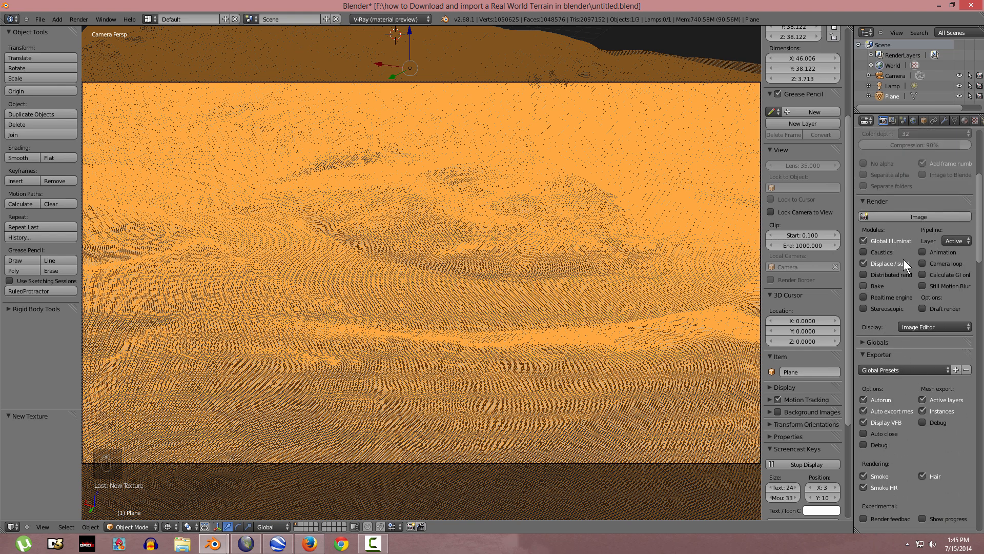
{"action": "left_click", "coordinate": [918, 325]}
{"action": "left_click", "coordinate": [919, 282]}
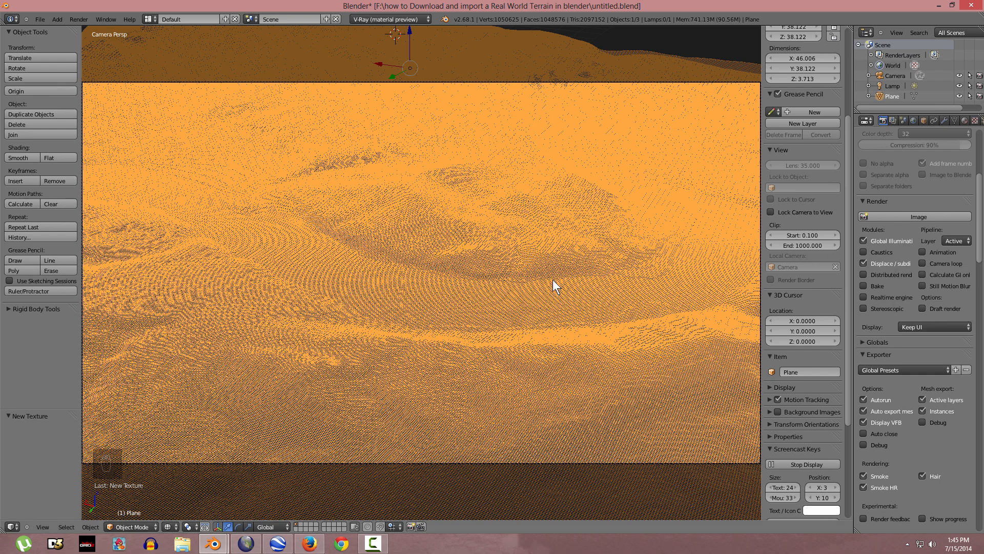
Step: Check the terrain in textured shading through the camera and return to solid shading
{"action": "key", "text": "z"}
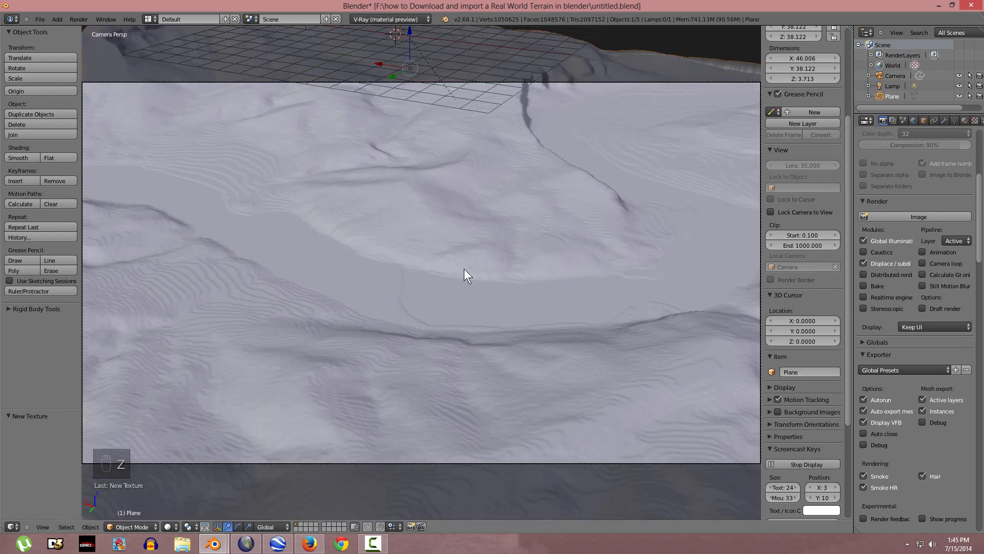
{"action": "key", "text": "alt+z"}
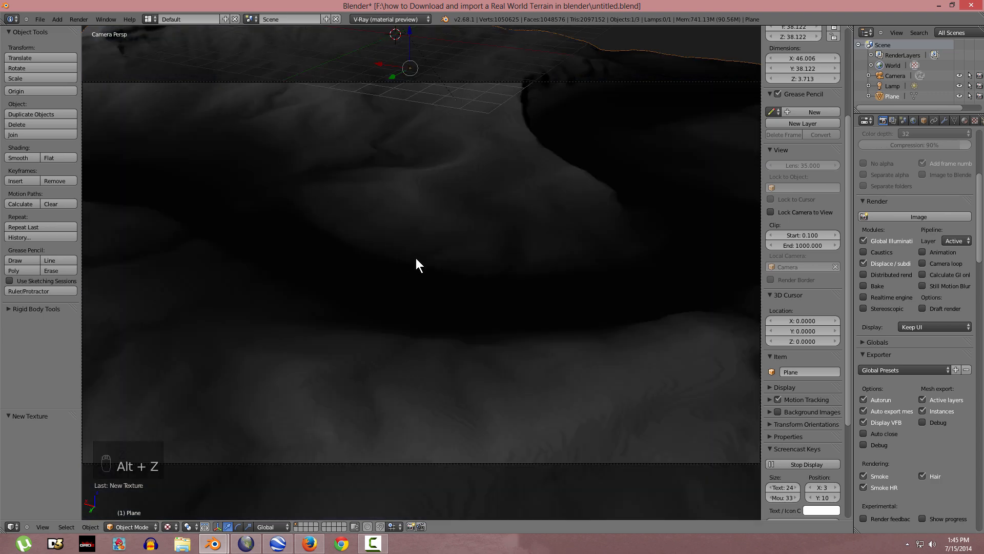
{"action": "key", "text": "alt+z"}
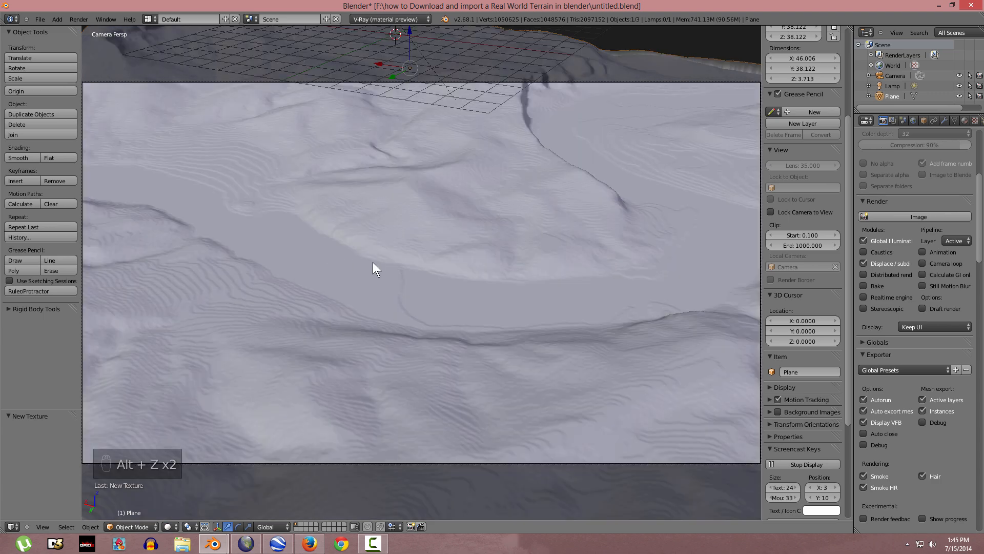
Step: Render the UV-mapped terrain from the camera, check the console and bring the V-Ray frame buffer to the front
{"action": "key", "text": "F12"}
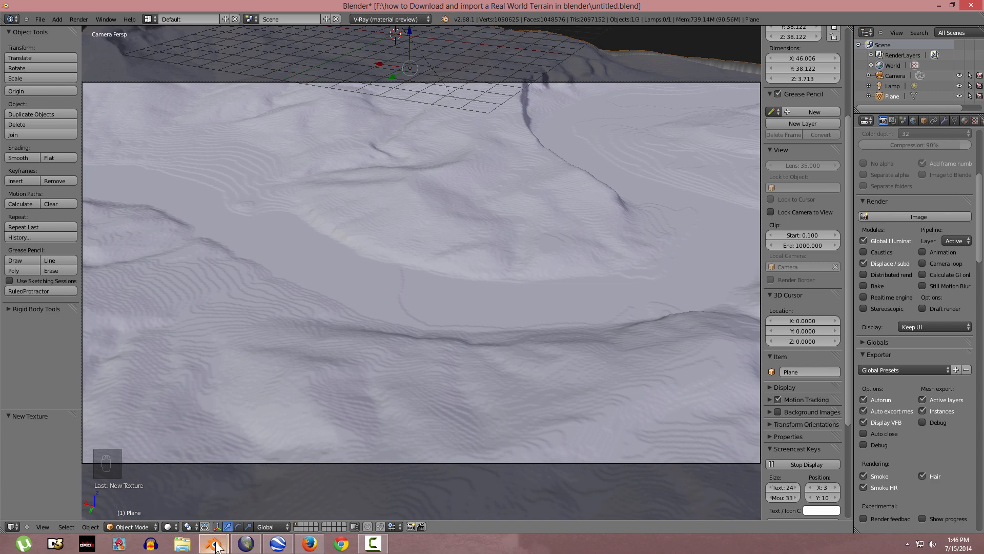
{"action": "mouse_move", "coordinate": [216, 546]}
{"action": "left_click", "coordinate": [254, 501]}
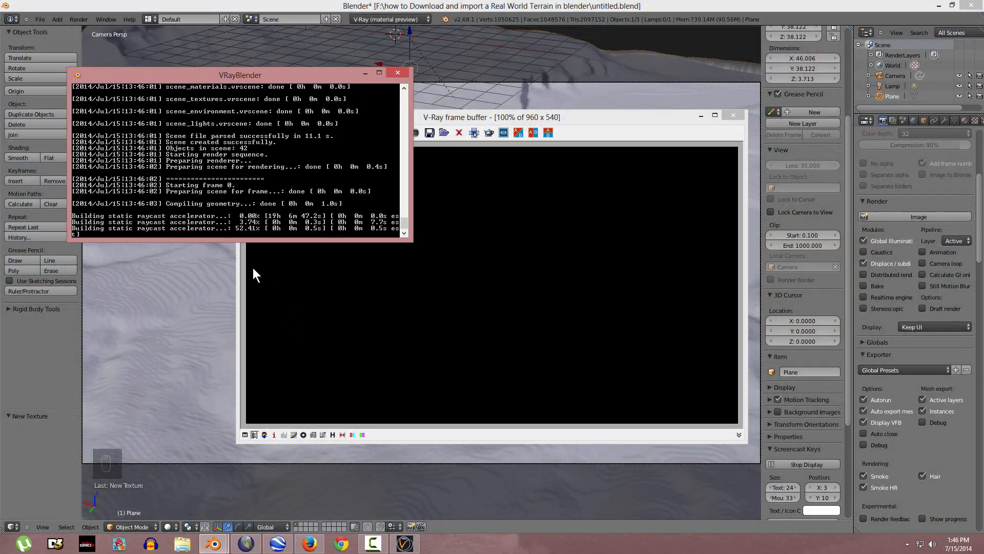
{"action": "left_click", "coordinate": [471, 312]}
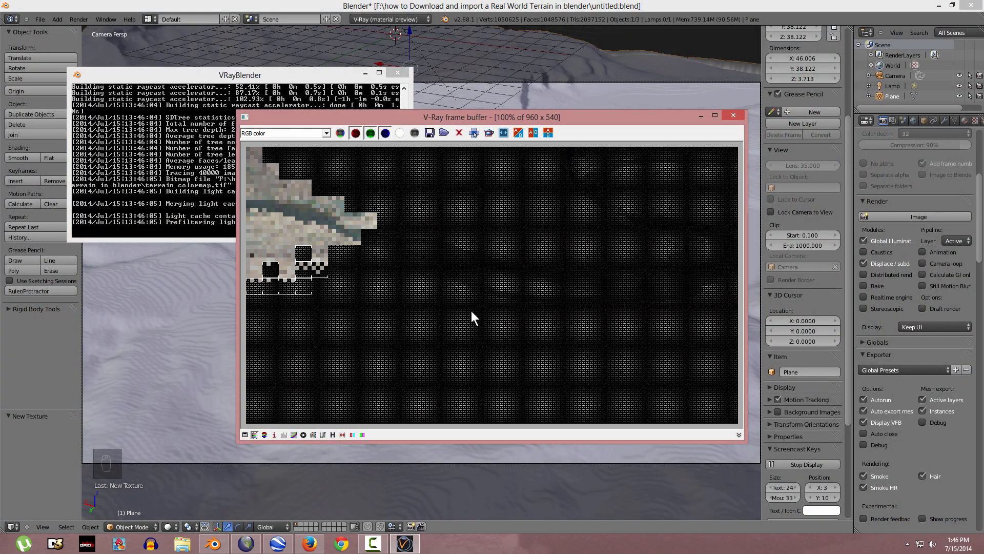